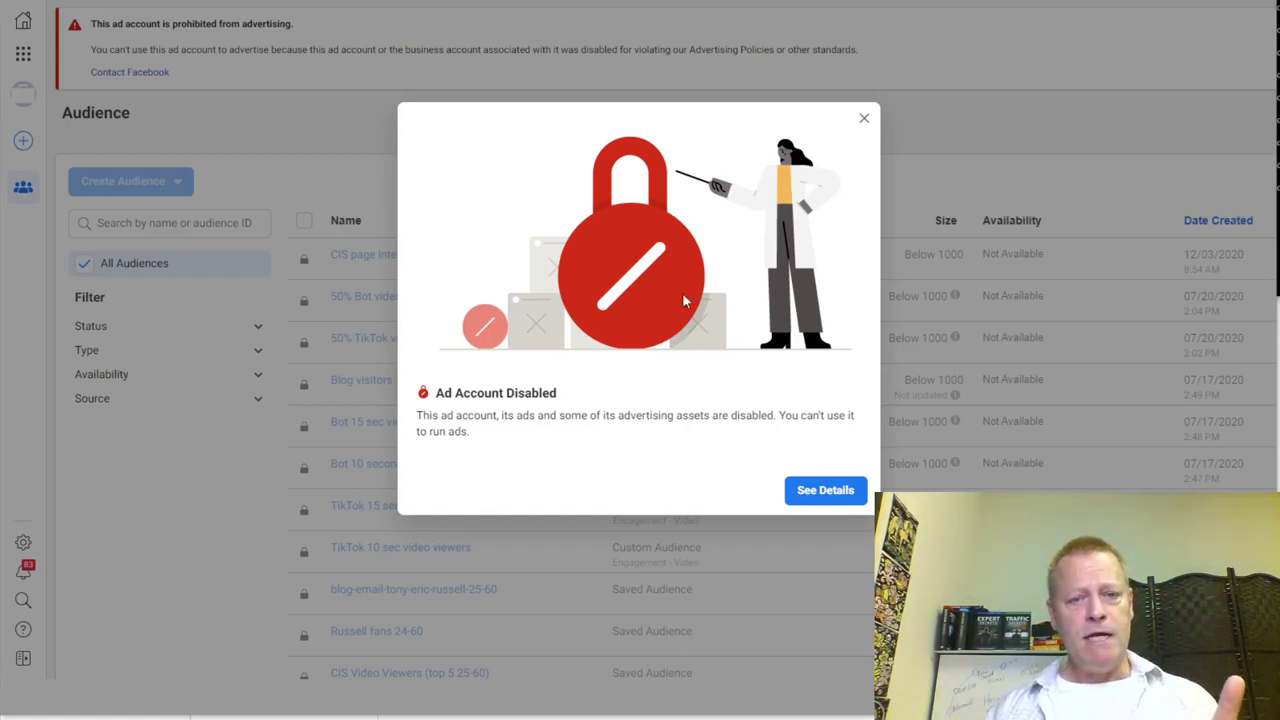
{"action": "left_click", "coordinate": [828, 498]}
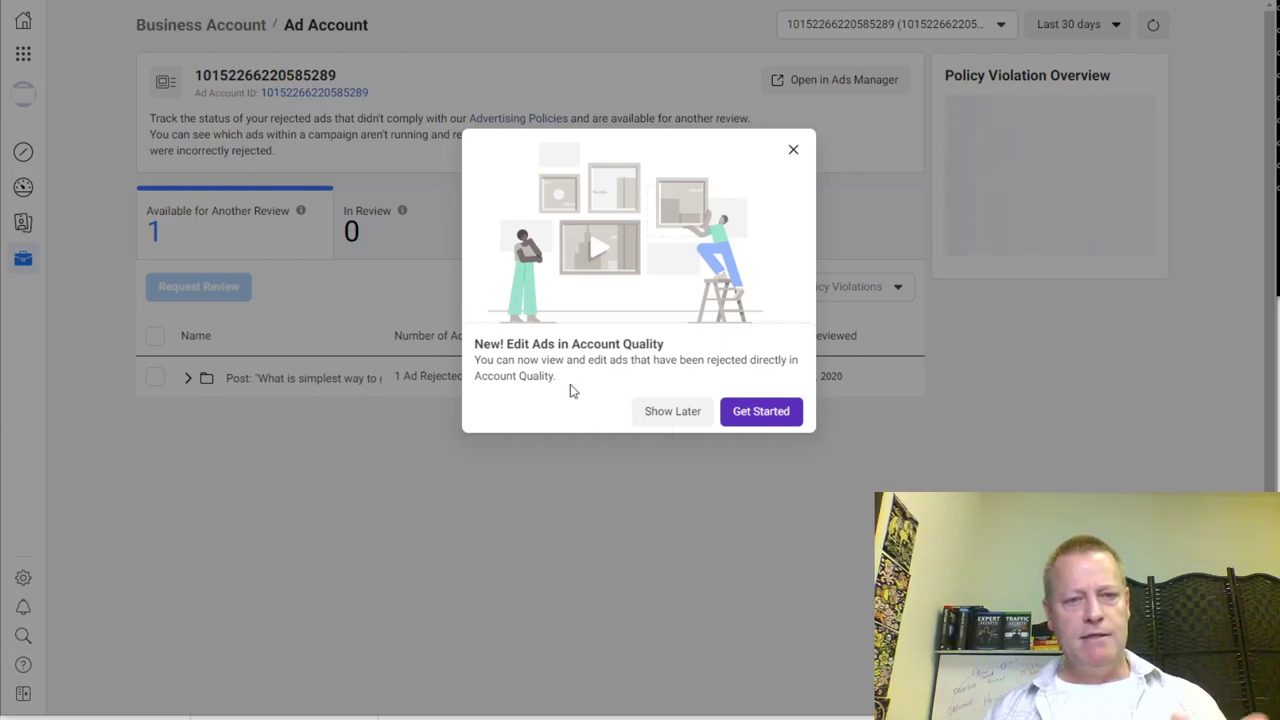
{"action": "left_click", "coordinate": [666, 413]}
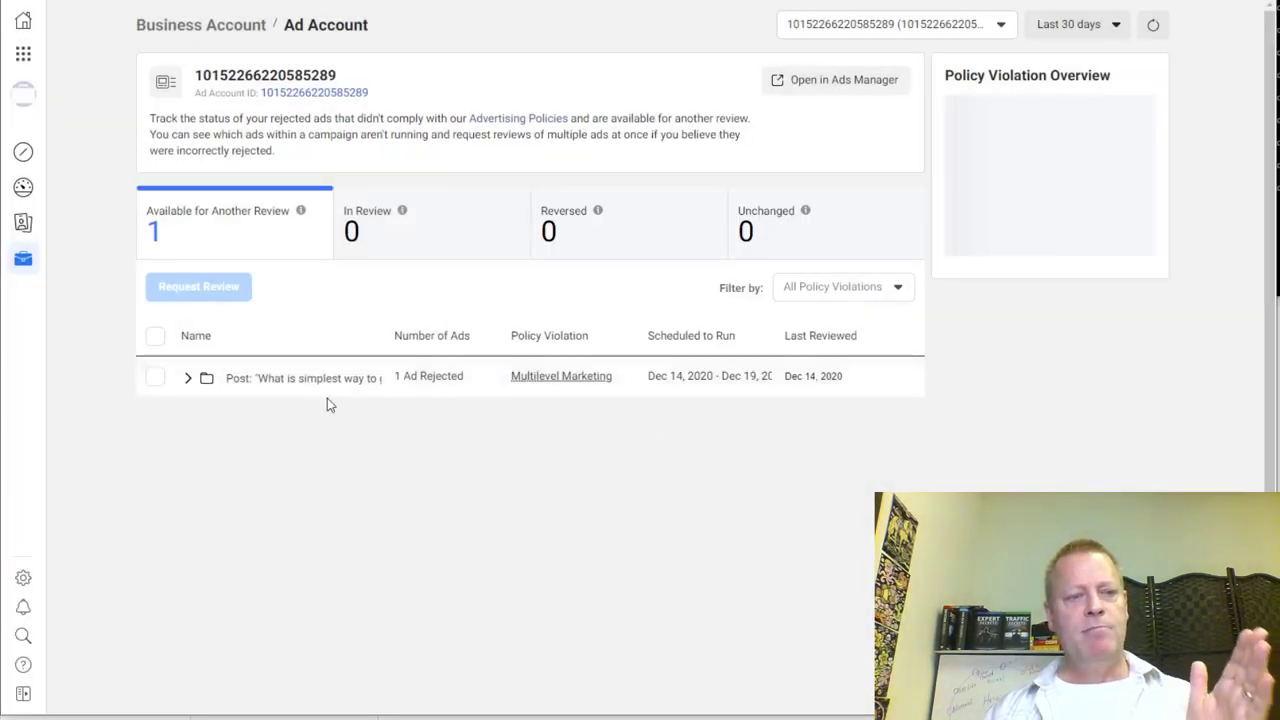
{"action": "mouse_move", "coordinate": [547, 392]}
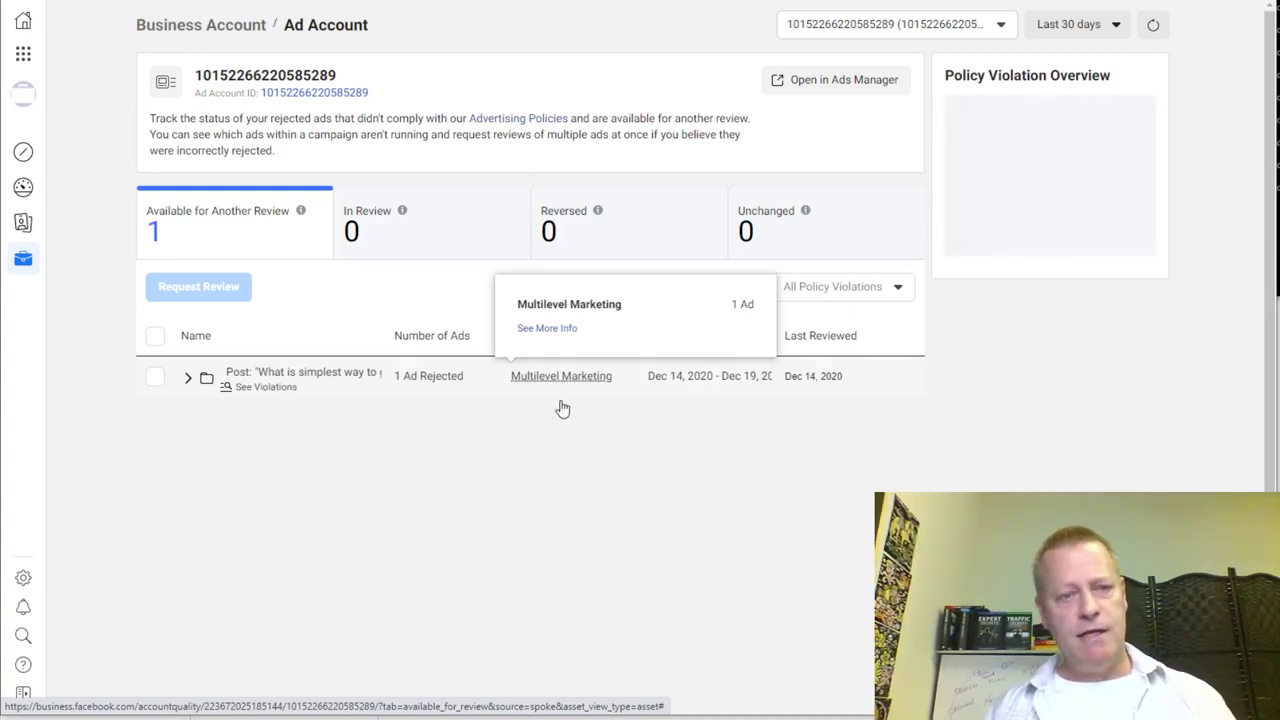
{"action": "mouse_move", "coordinate": [320, 386]}
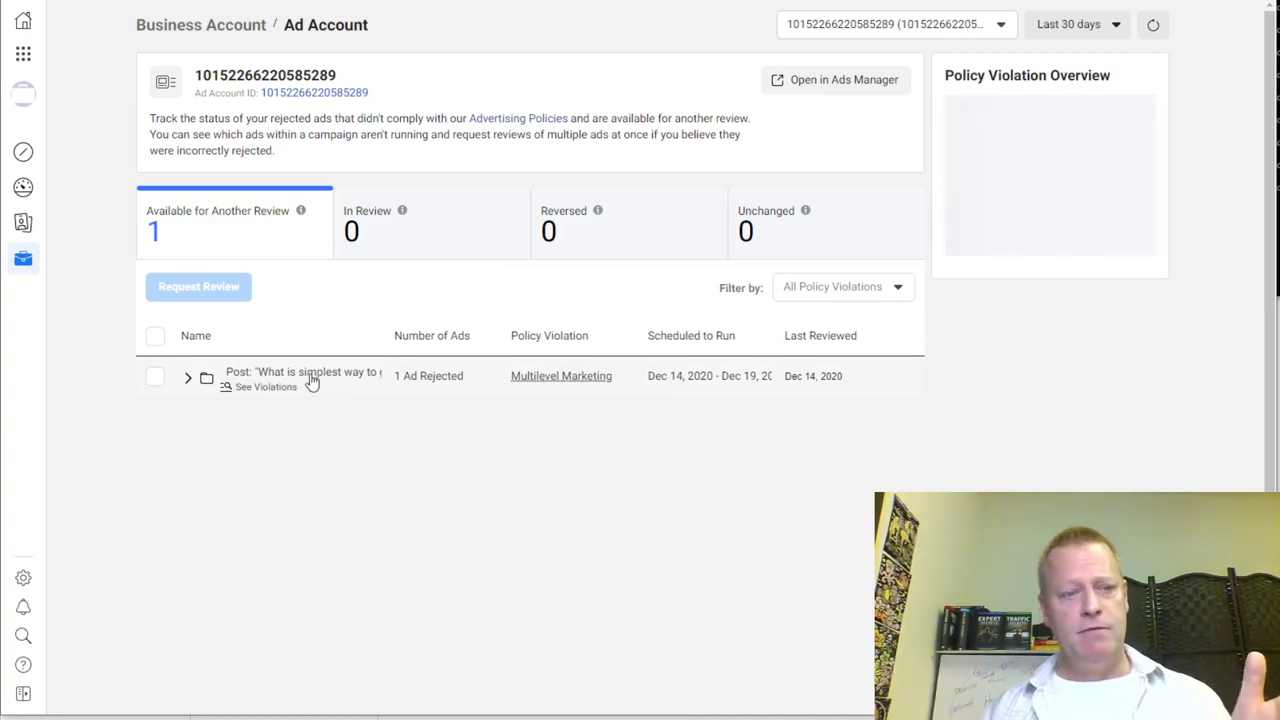
{"action": "left_click", "coordinate": [188, 380]}
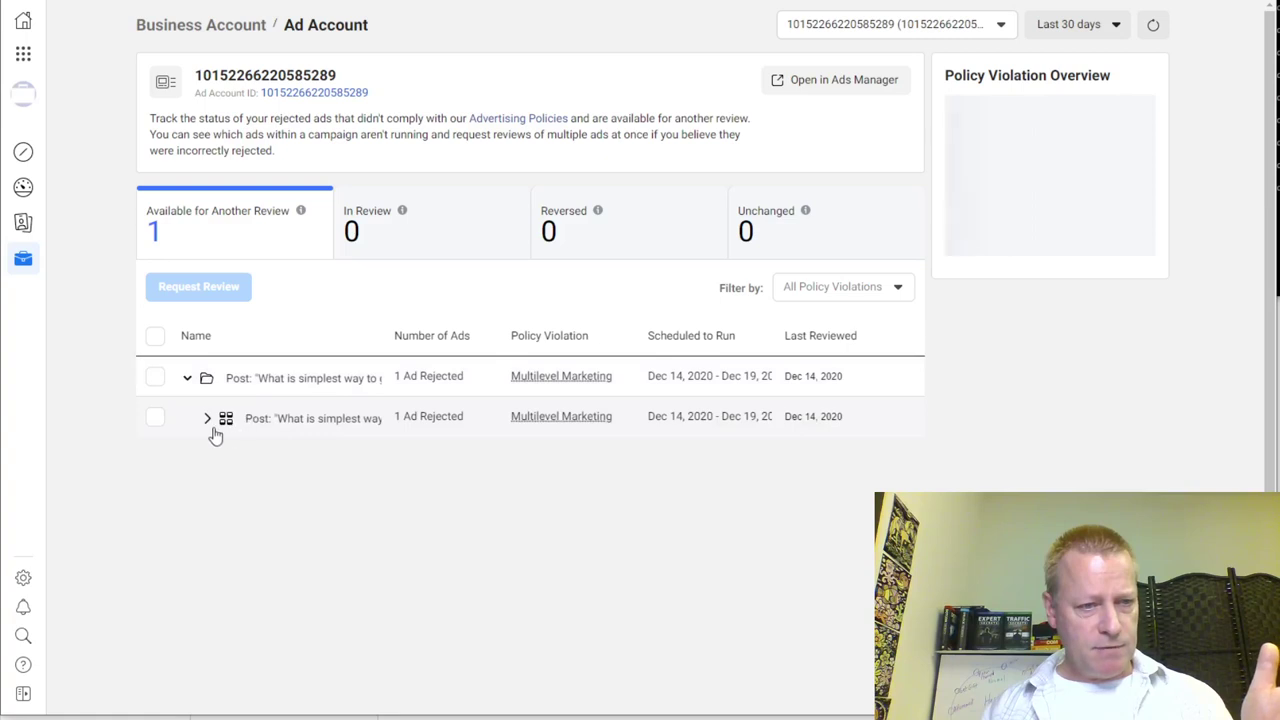
{"action": "left_click", "coordinate": [208, 421]}
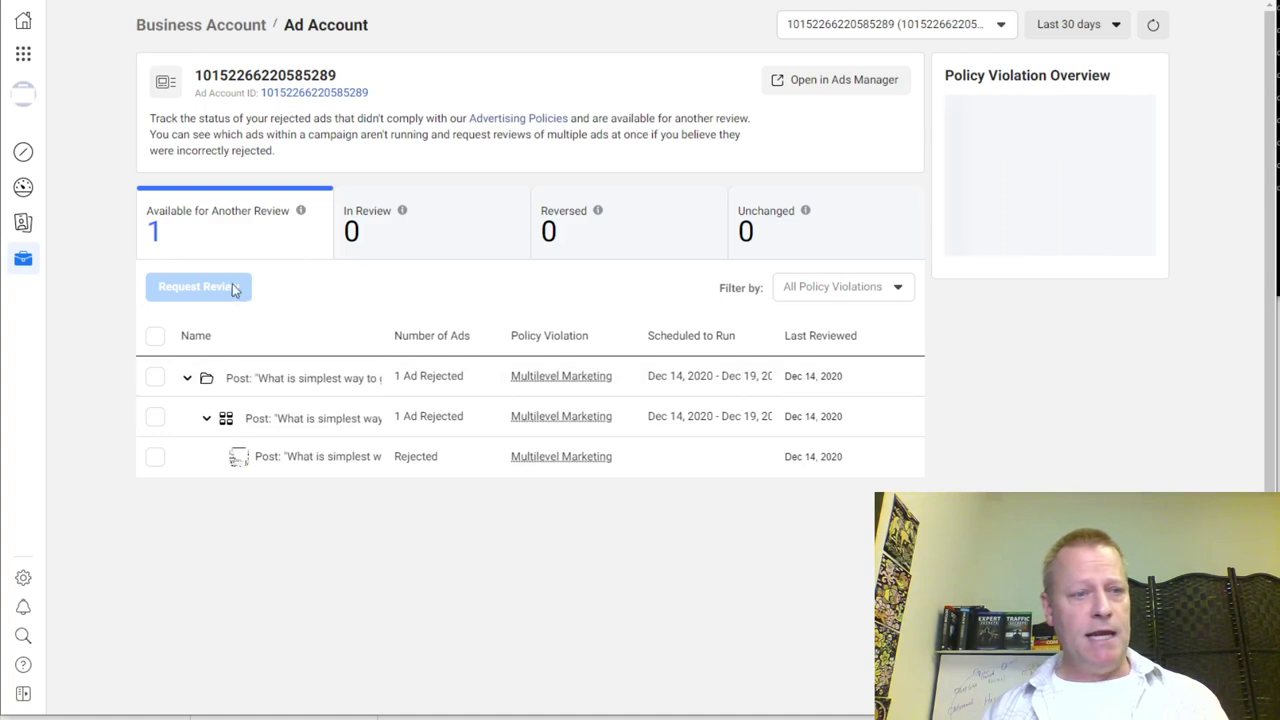
{"action": "left_click", "coordinate": [155, 377]}
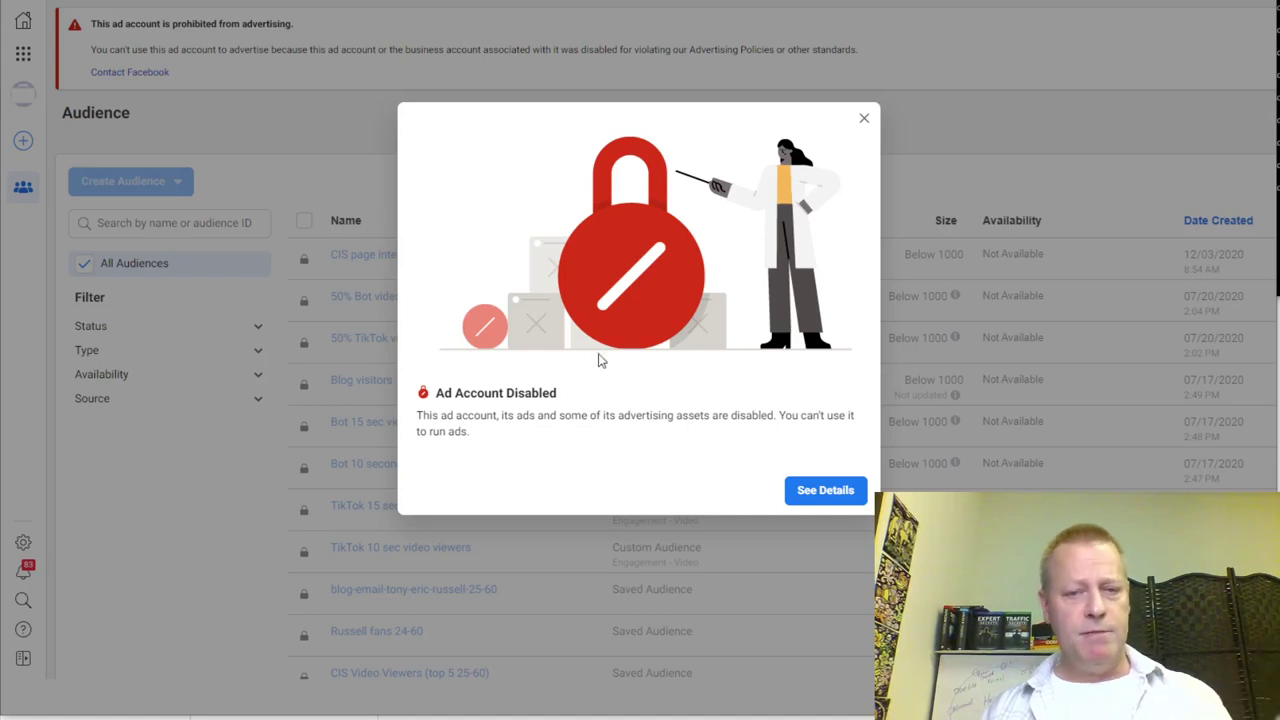
{"action": "left_click", "coordinate": [828, 496]}
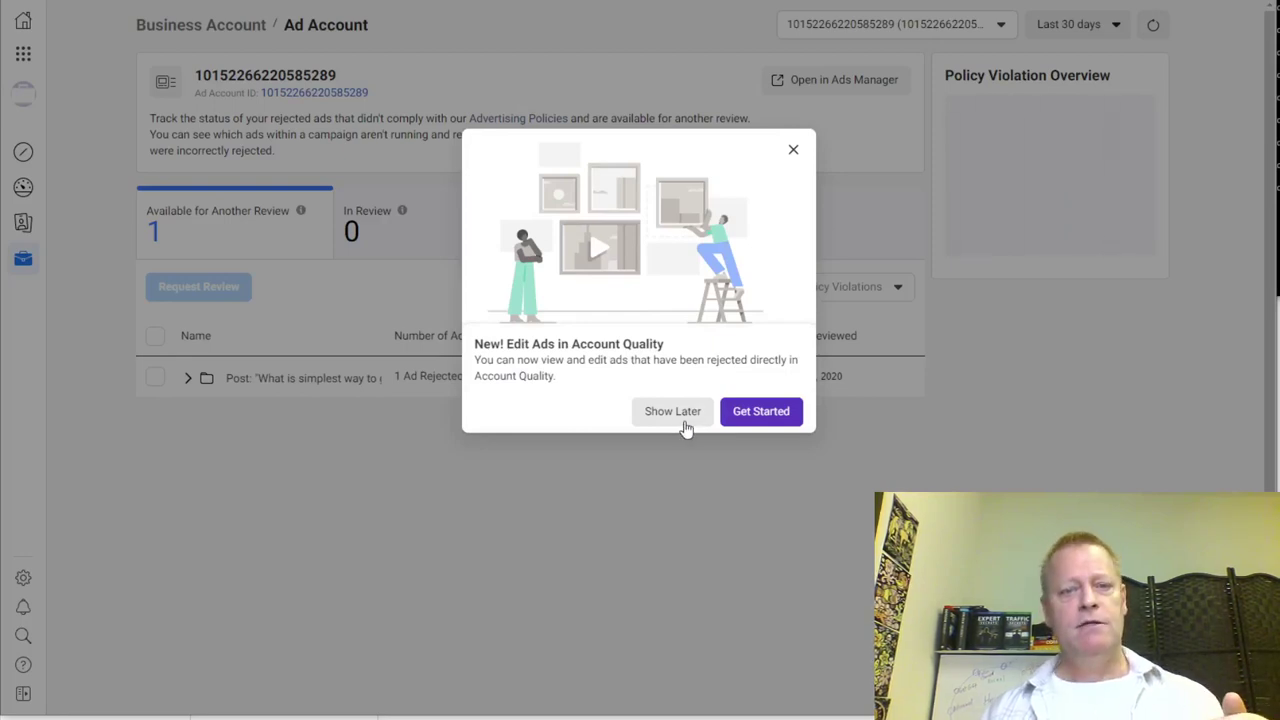
{"action": "left_click", "coordinate": [688, 423]}
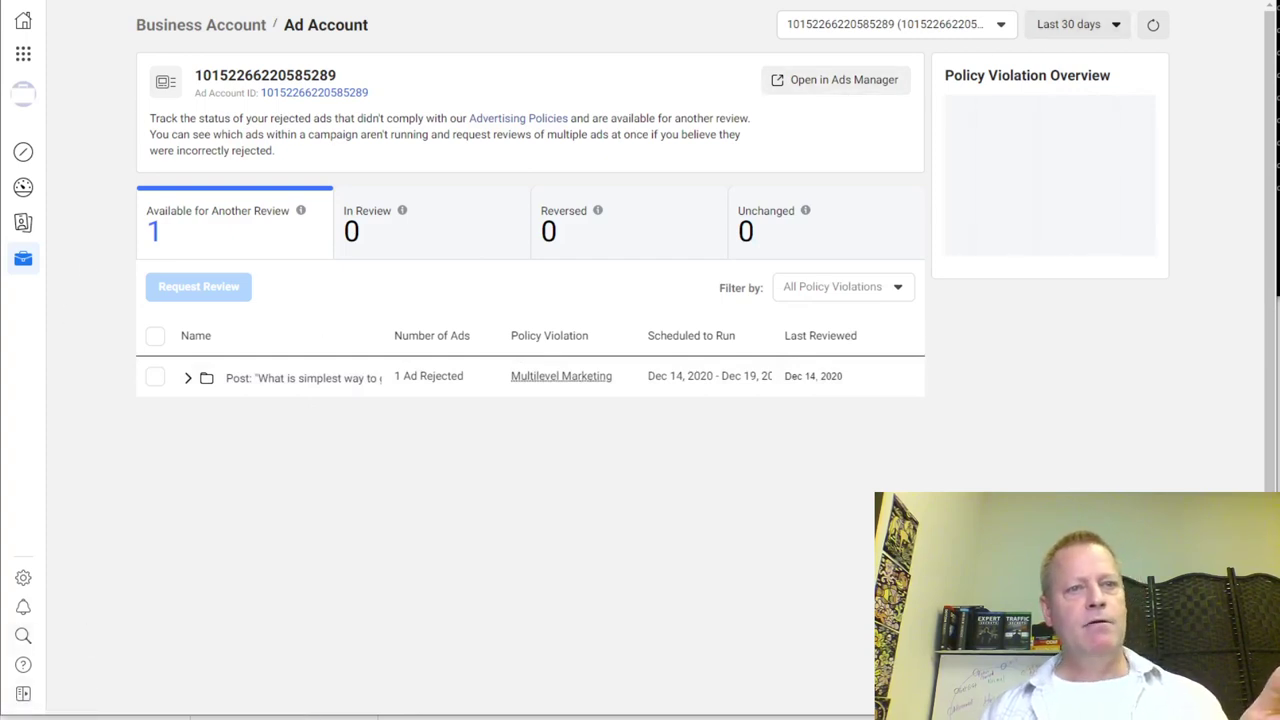
{"action": "left_click", "coordinate": [155, 376]}
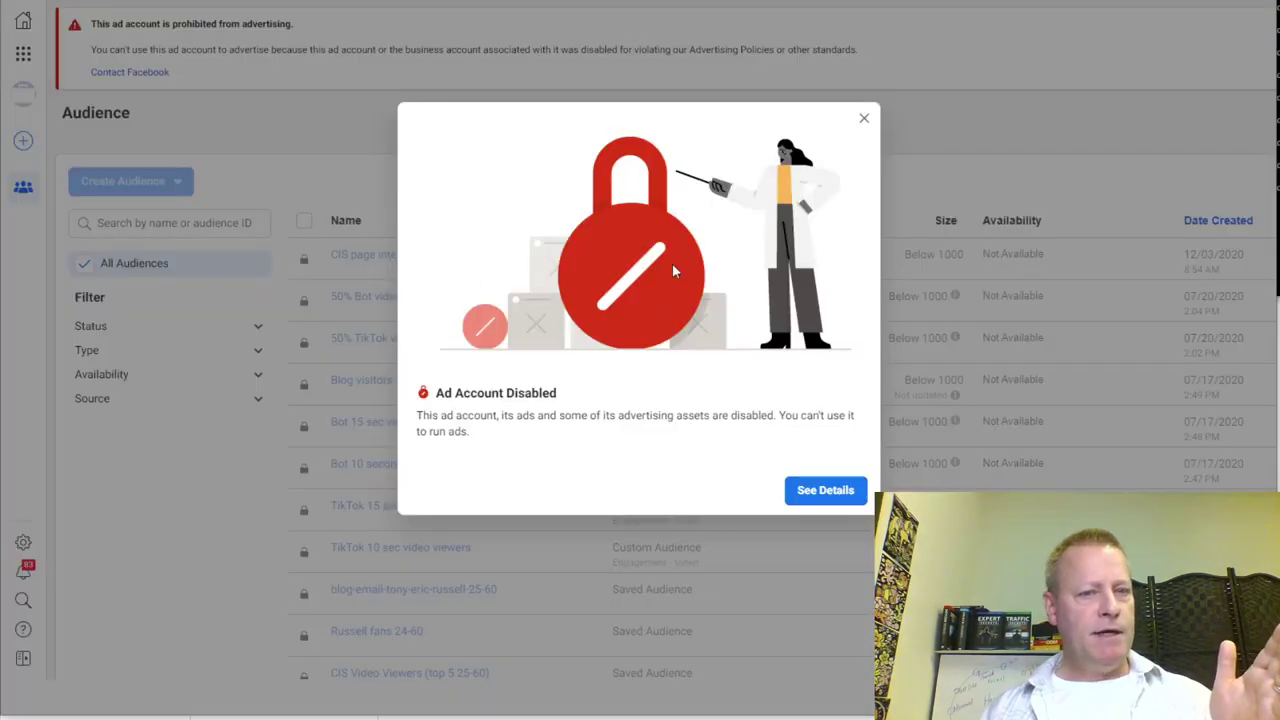
Step: Close the Ad Account Disabled notice and read the banner warning that advertising is prohibited
{"action": "left_click", "coordinate": [865, 121]}
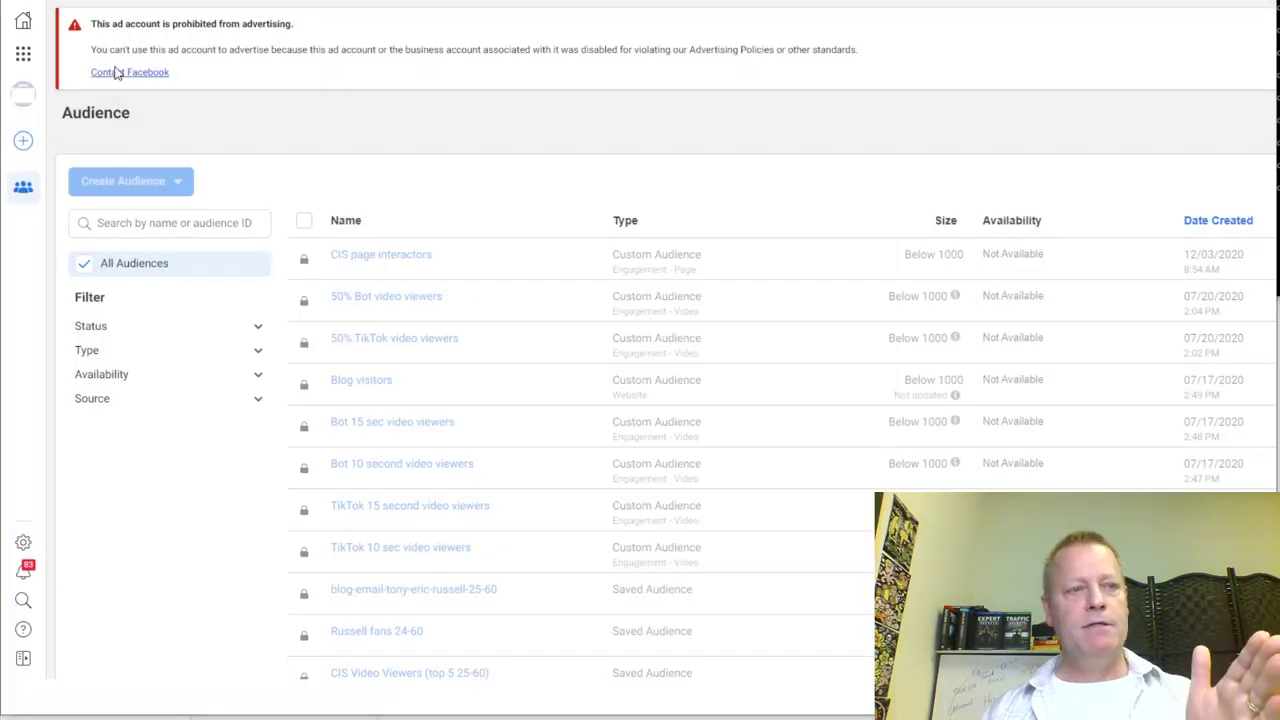
{"action": "left_click_drag", "start_coordinate": [111, 24], "coordinate": [228, 50]}
{"action": "left_click", "coordinate": [140, 52]}
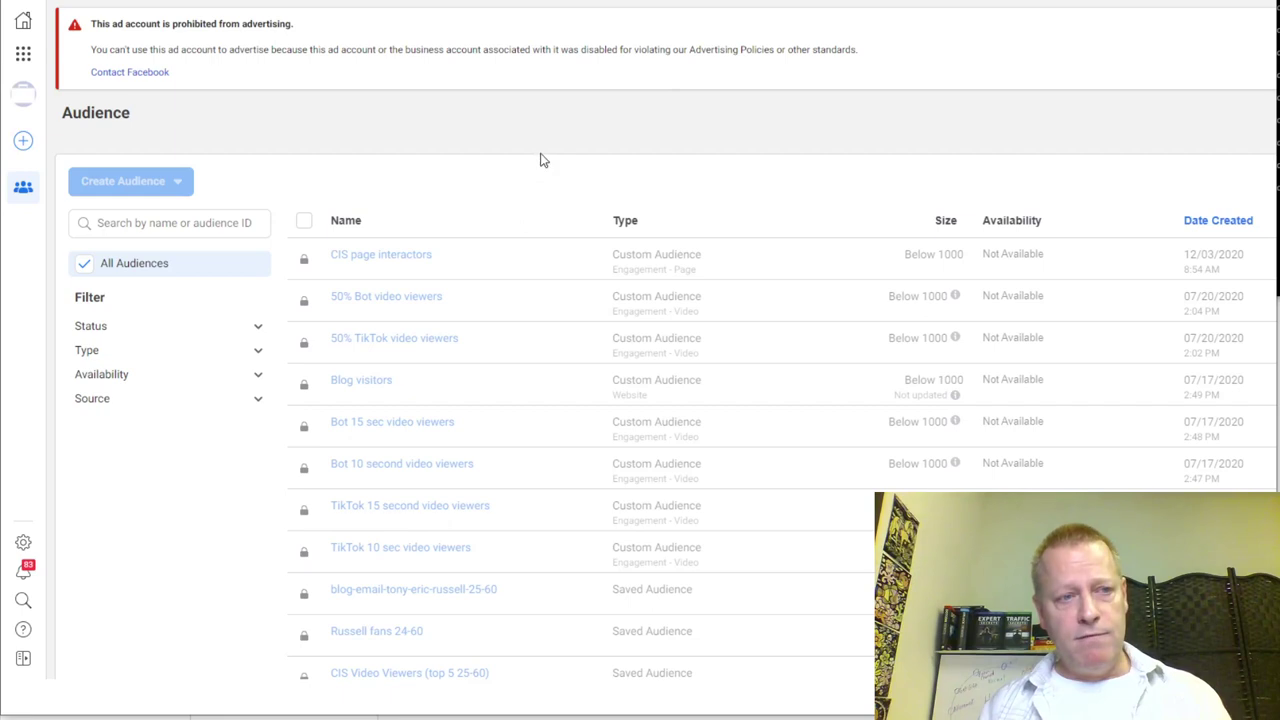
Step: Open the Disabled Payments & Ads Manager review form and check its disabled ad account list
{"action": "left_click", "coordinate": [145, 80]}
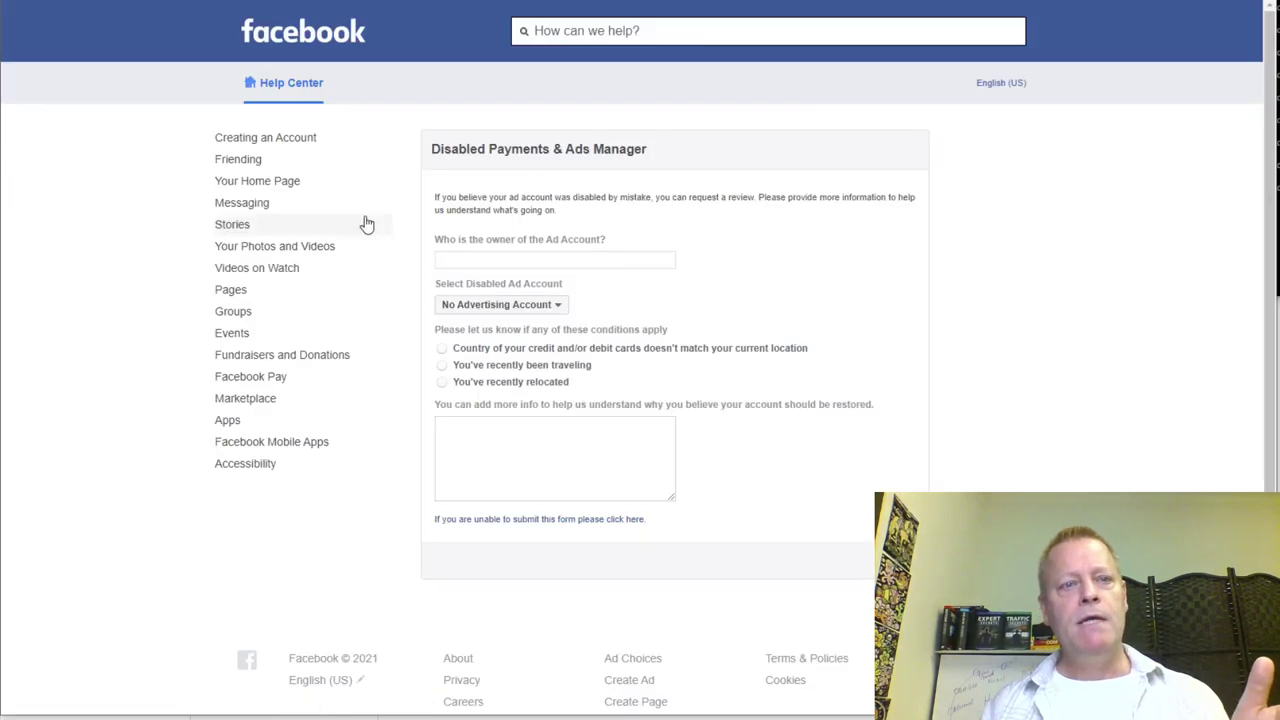
{"action": "left_click_drag", "start_coordinate": [470, 148], "coordinate": [640, 149]}
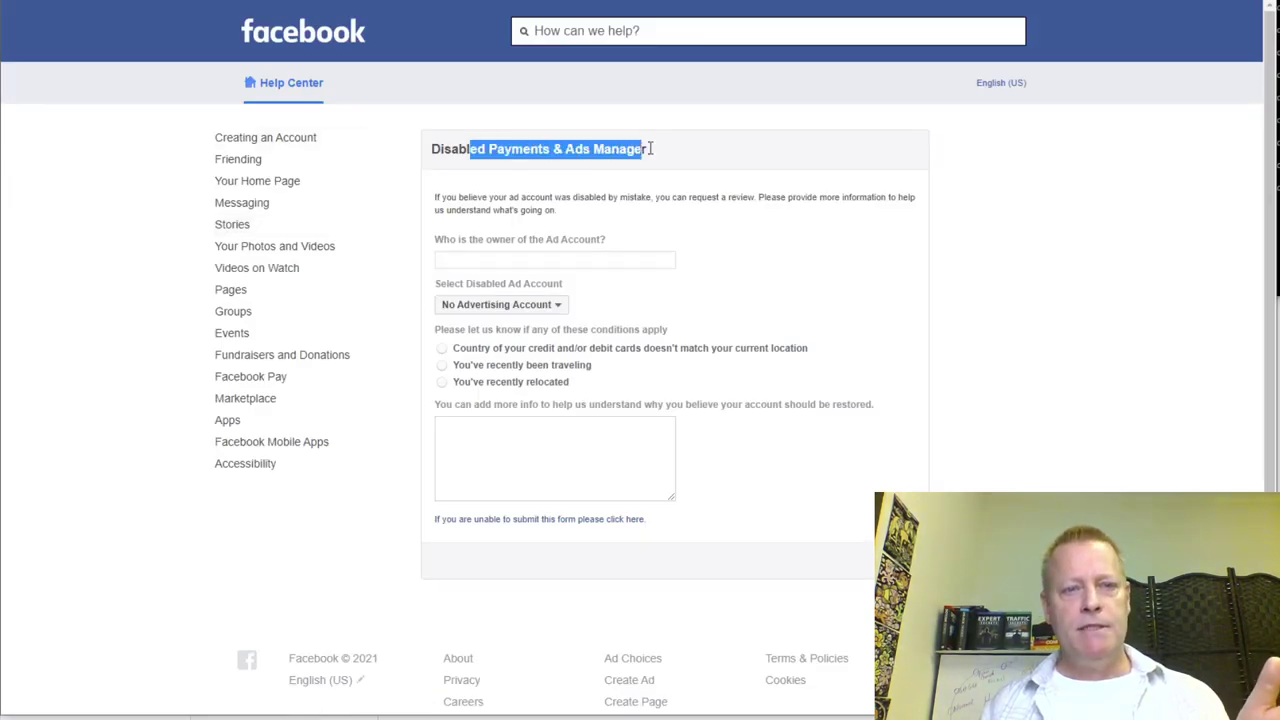
{"action": "left_click", "coordinate": [790, 218]}
{"action": "left_click", "coordinate": [550, 305]}
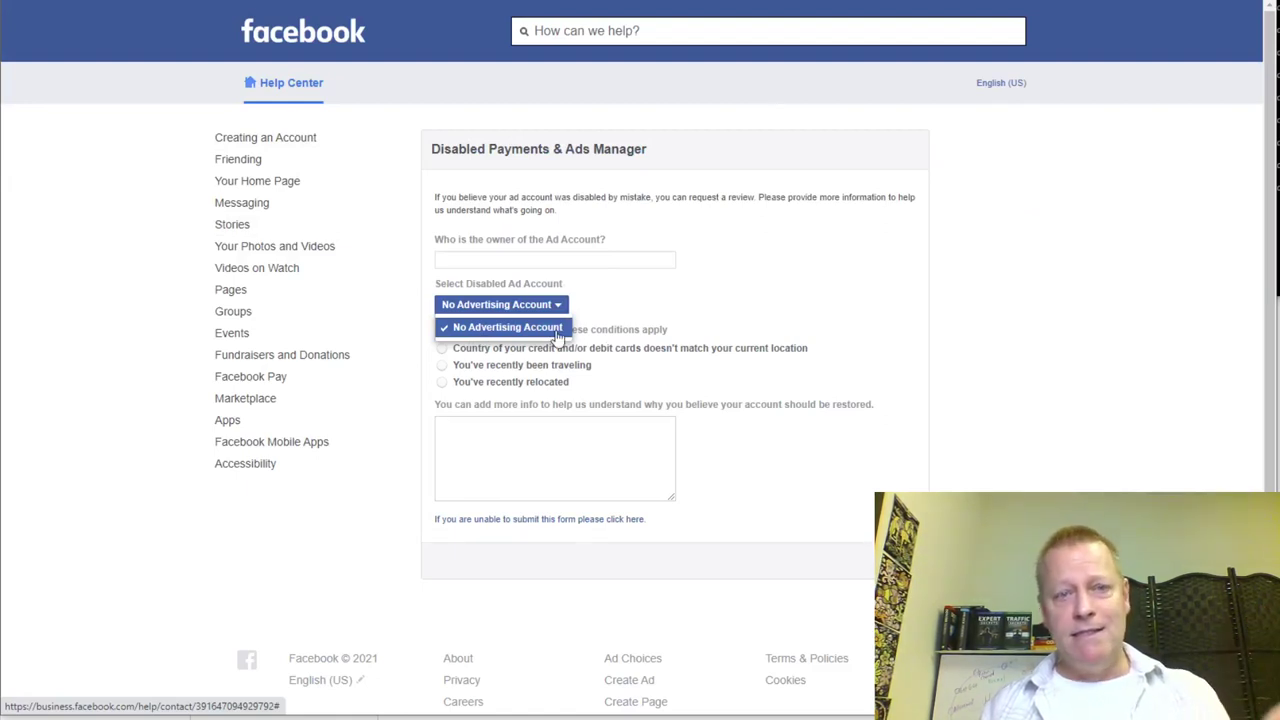
{"action": "left_click", "coordinate": [700, 308]}
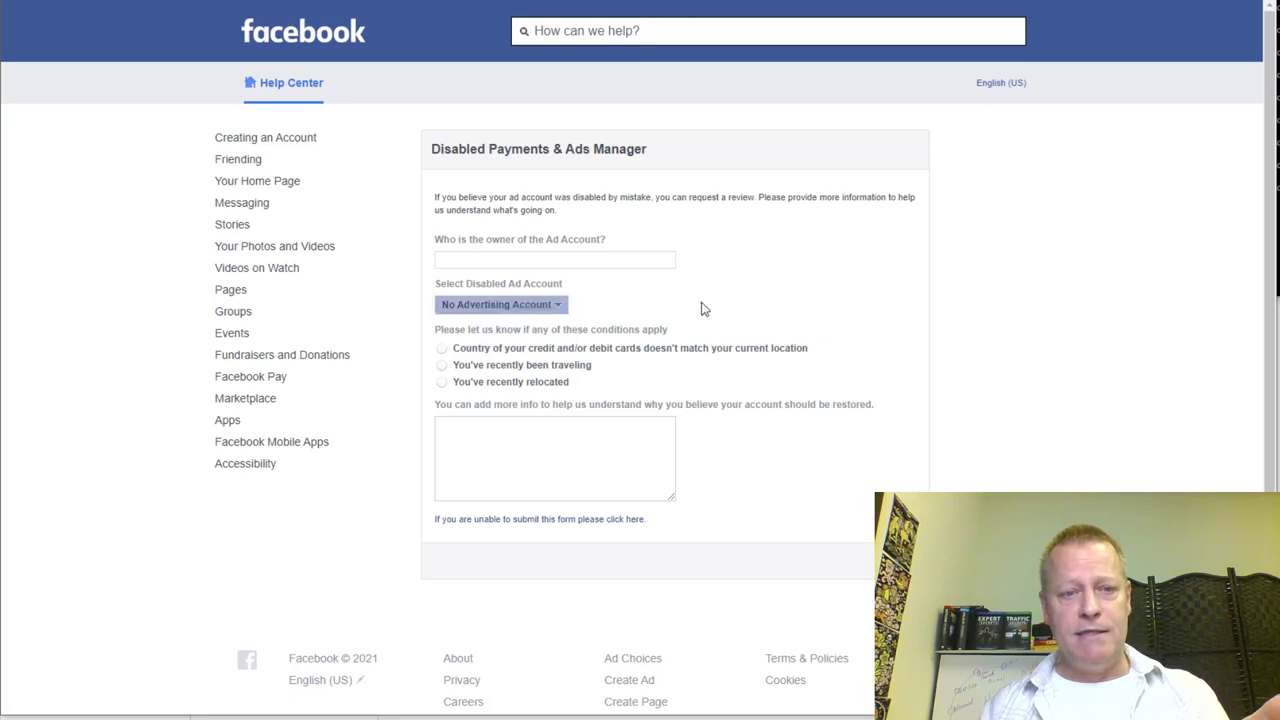
{"action": "left_click", "coordinate": [517, 308]}
{"action": "left_click", "coordinate": [536, 439]}
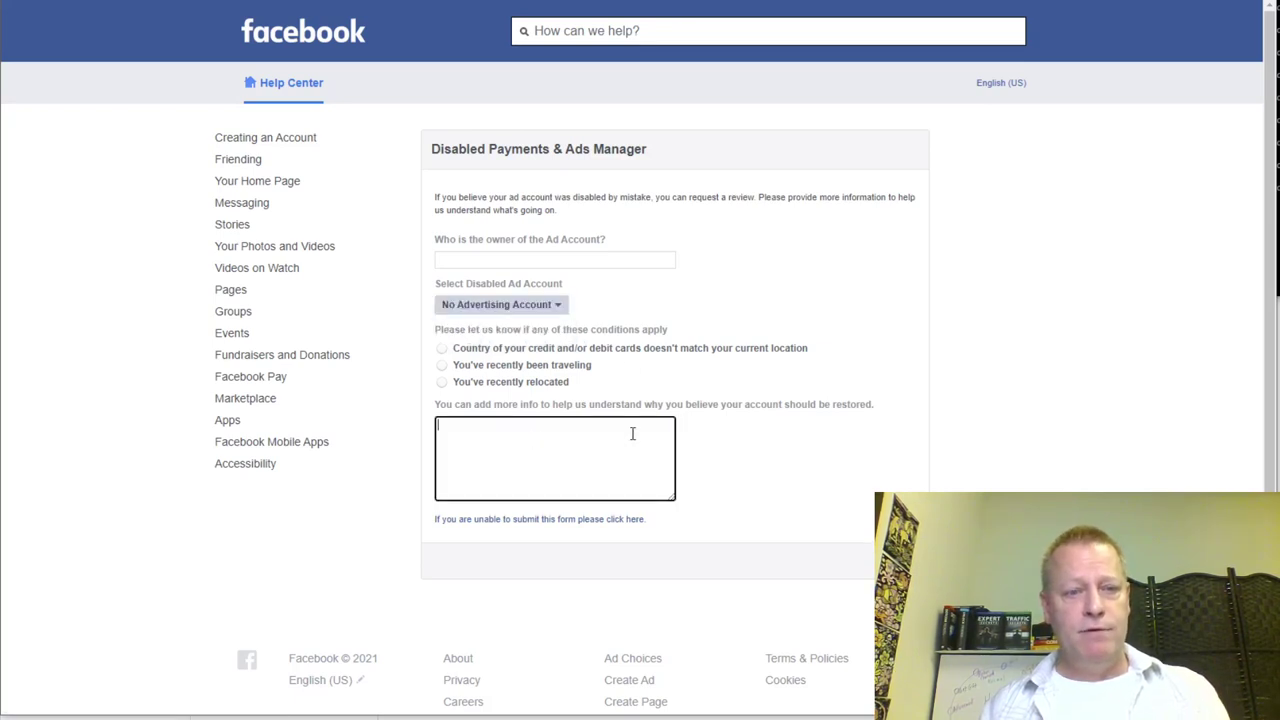
Step: Enter the owner's full name and start the explanation 'My Ad account is still disabled even though you re-instated'
{"action": "left_click", "coordinate": [476, 259]}
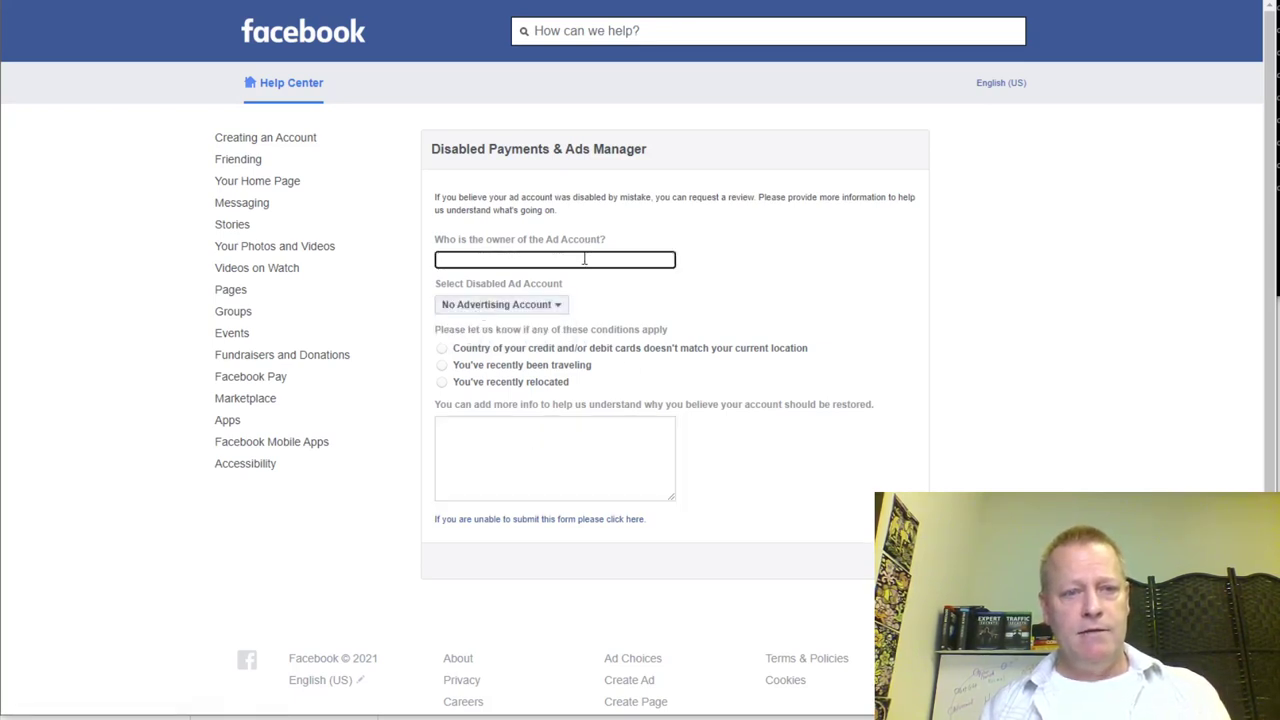
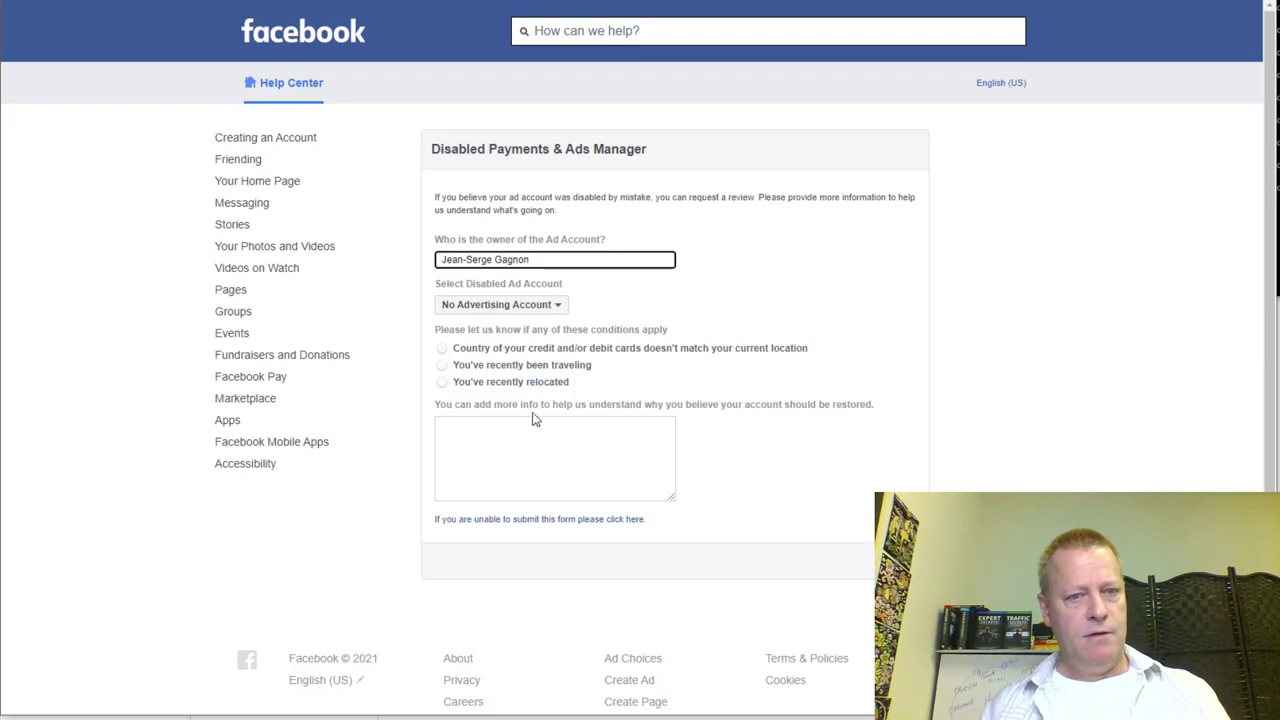
{"action": "left_click", "coordinate": [547, 458]}
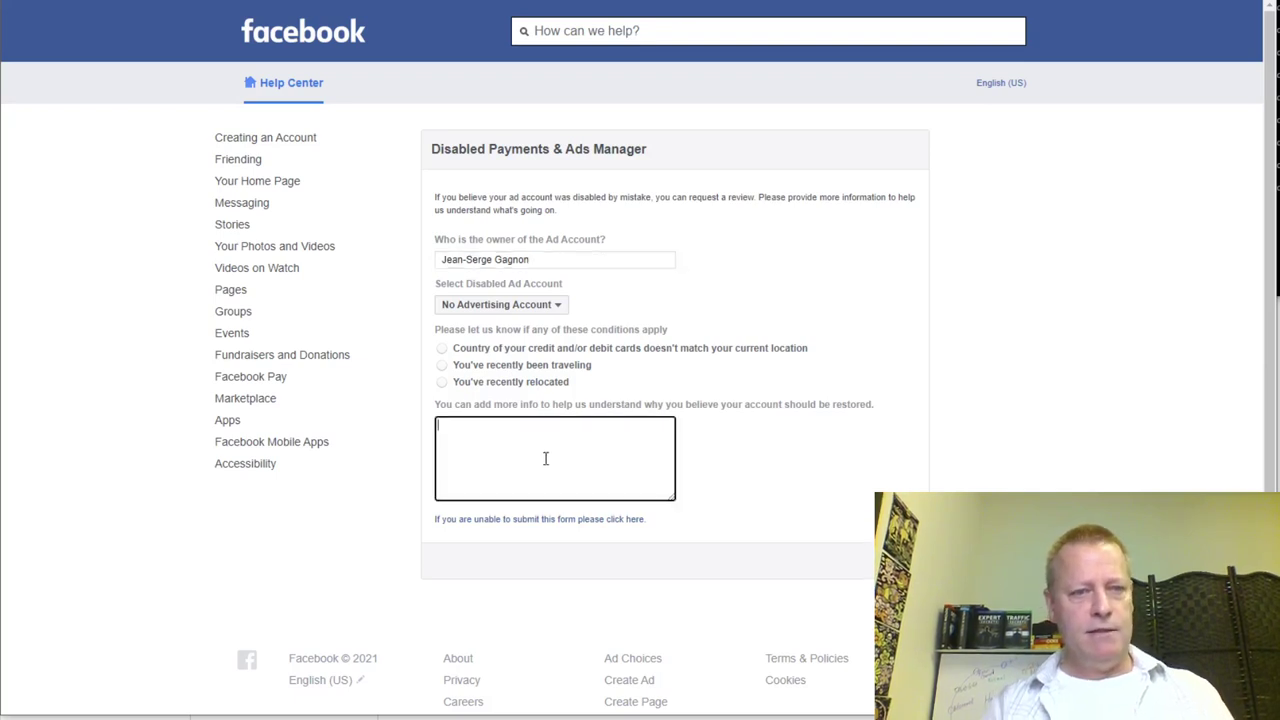
{"action": "type", "text": "My Ad account is still disabled even though you re"}
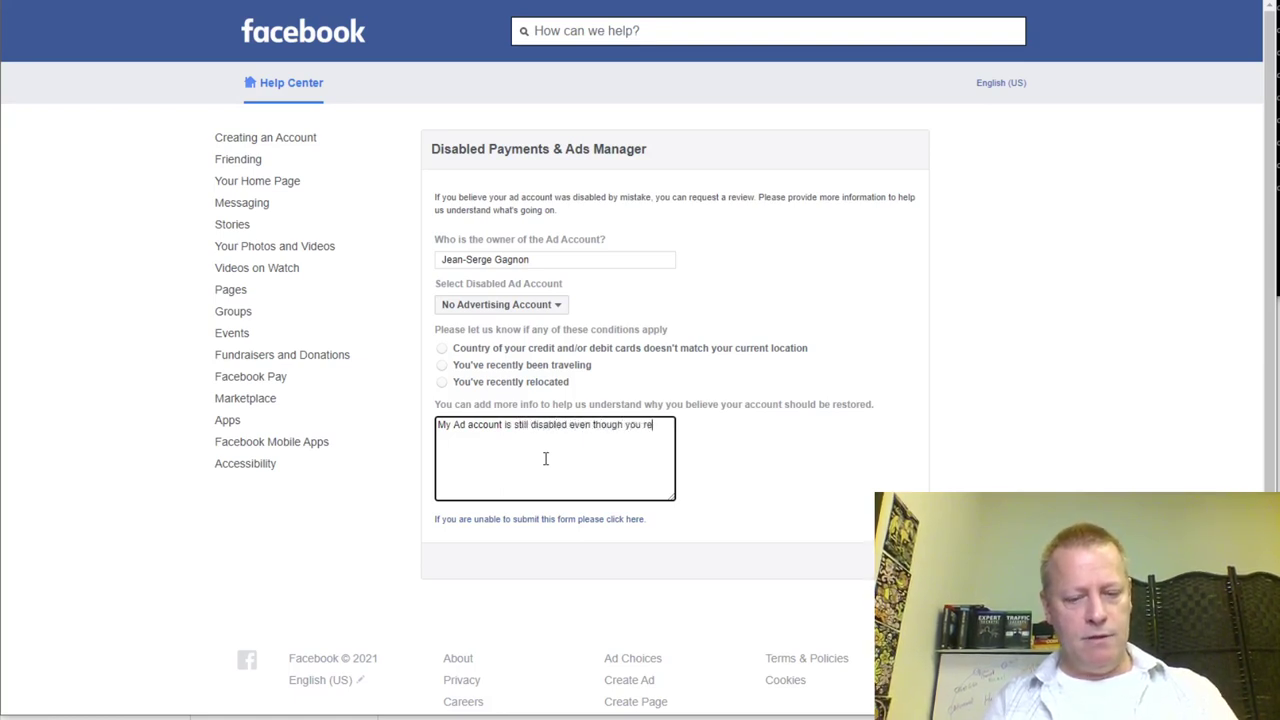
{"action": "type", "text": "-instated"}
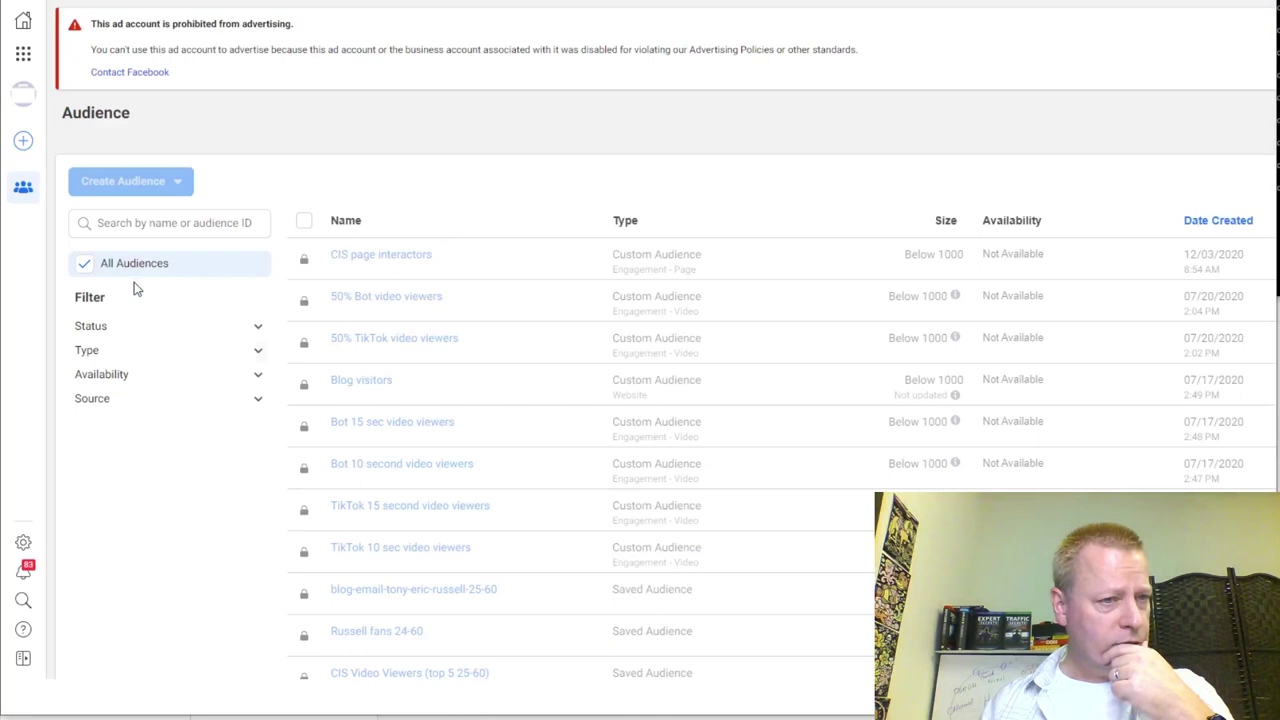
Step: Review the locked audiences on the Audience page
{"action": "mouse_move", "coordinate": [43, 134]}
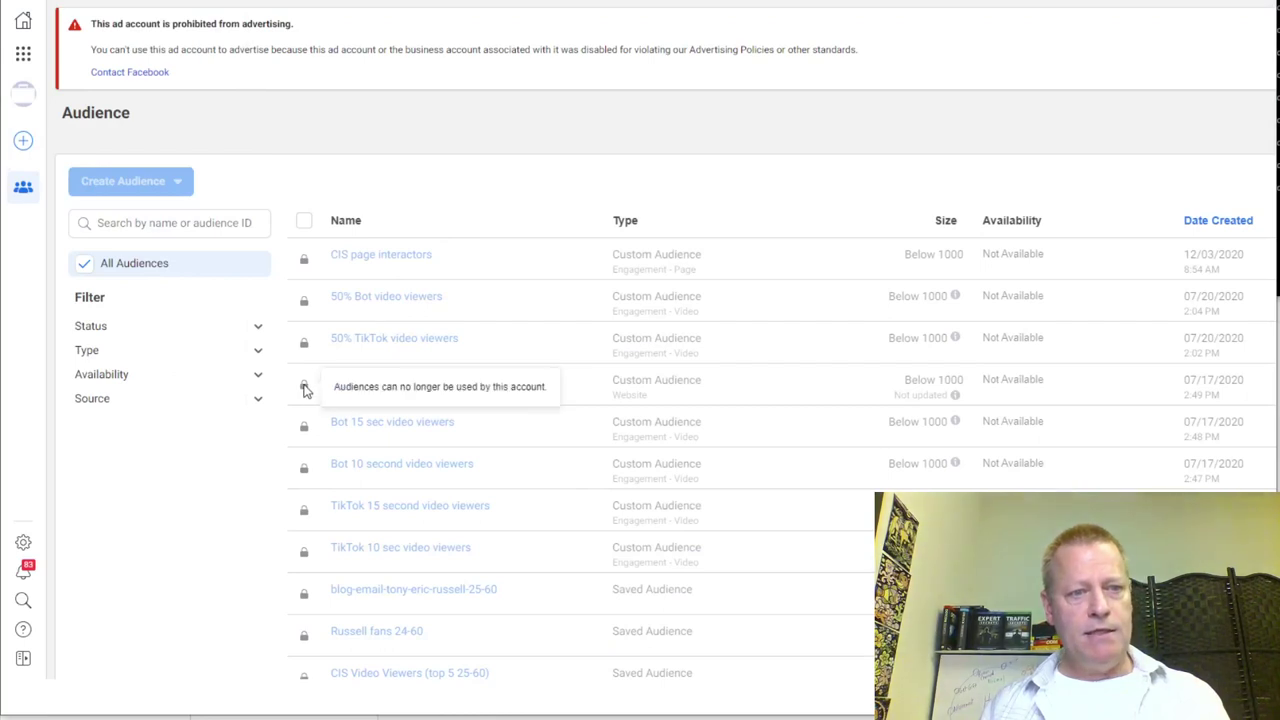
{"action": "mouse_move", "coordinate": [304, 304]}
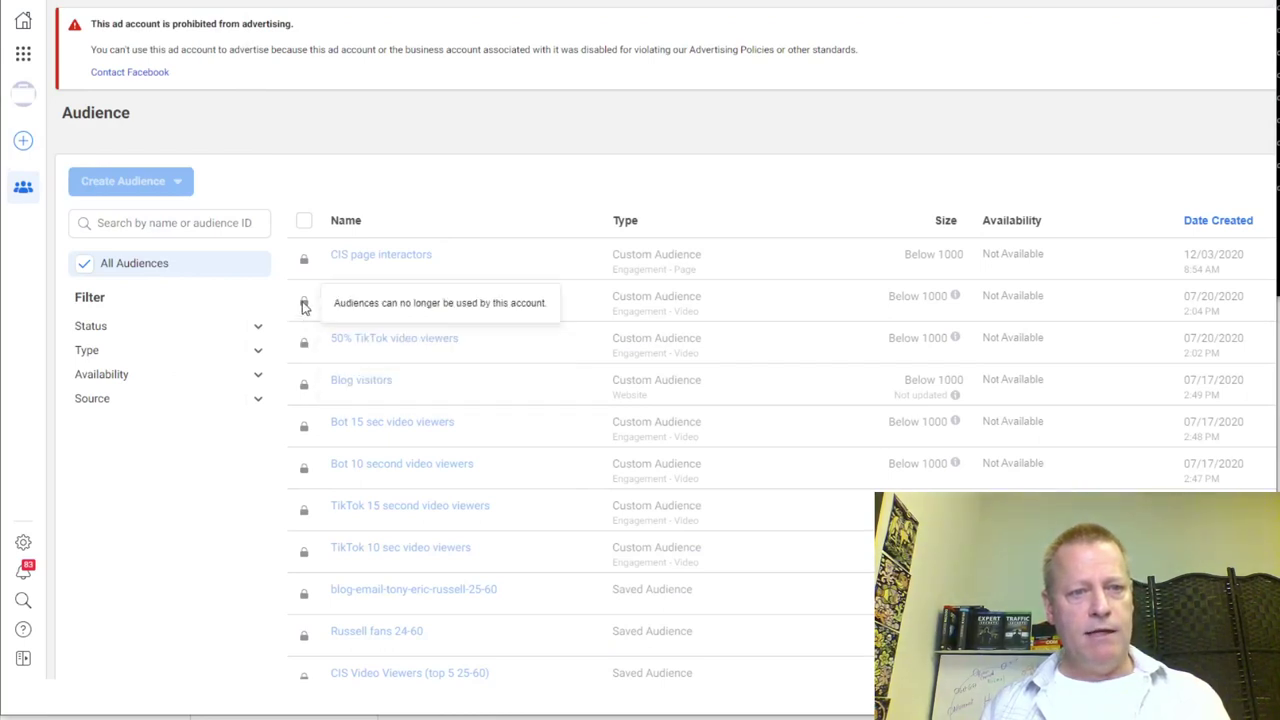
{"action": "scroll", "coordinate": [310, 570], "scroll_direction": "down", "scroll_amount": 5}
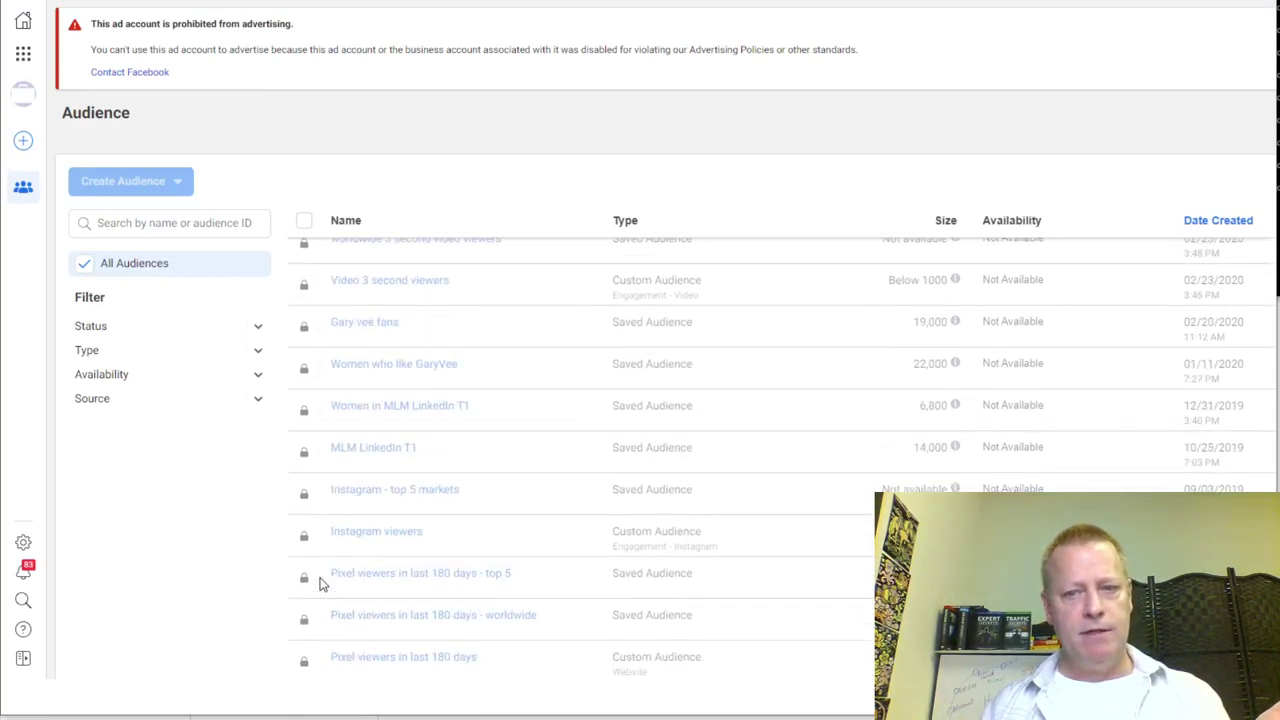
{"action": "scroll", "coordinate": [316, 581], "scroll_direction": "up", "scroll_amount": 2}
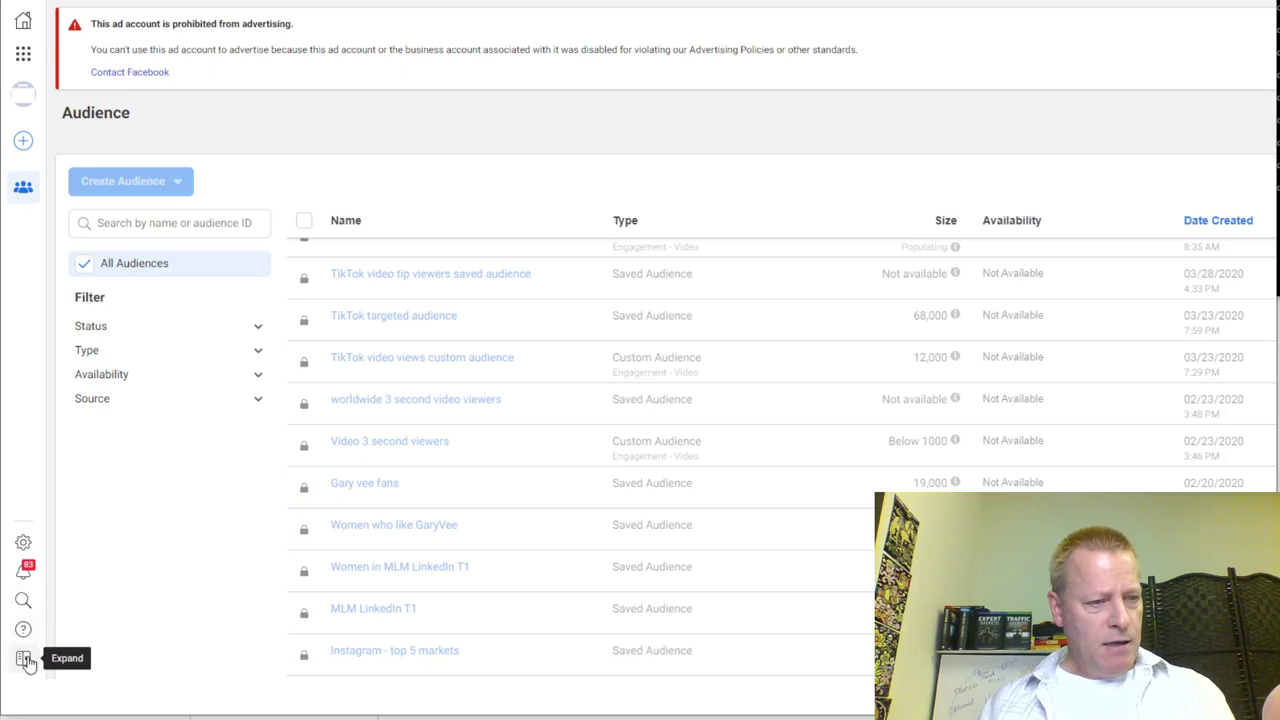
Step: Open the Help panel and browse this ad account's support cases and recommended articles
{"action": "left_click", "coordinate": [23, 630]}
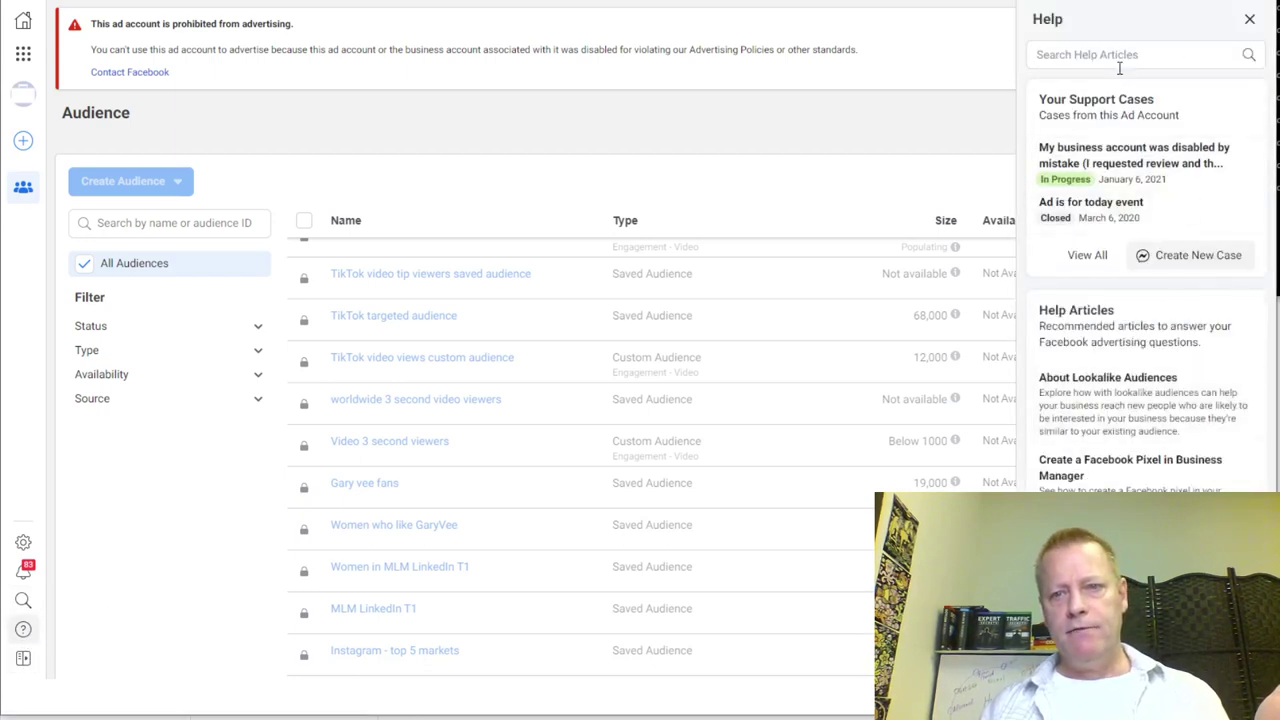
{"action": "scroll", "coordinate": [1108, 443], "scroll_direction": "down", "scroll_amount": 1}
{"action": "scroll", "coordinate": [1108, 443], "scroll_direction": "down", "scroll_amount": 3}
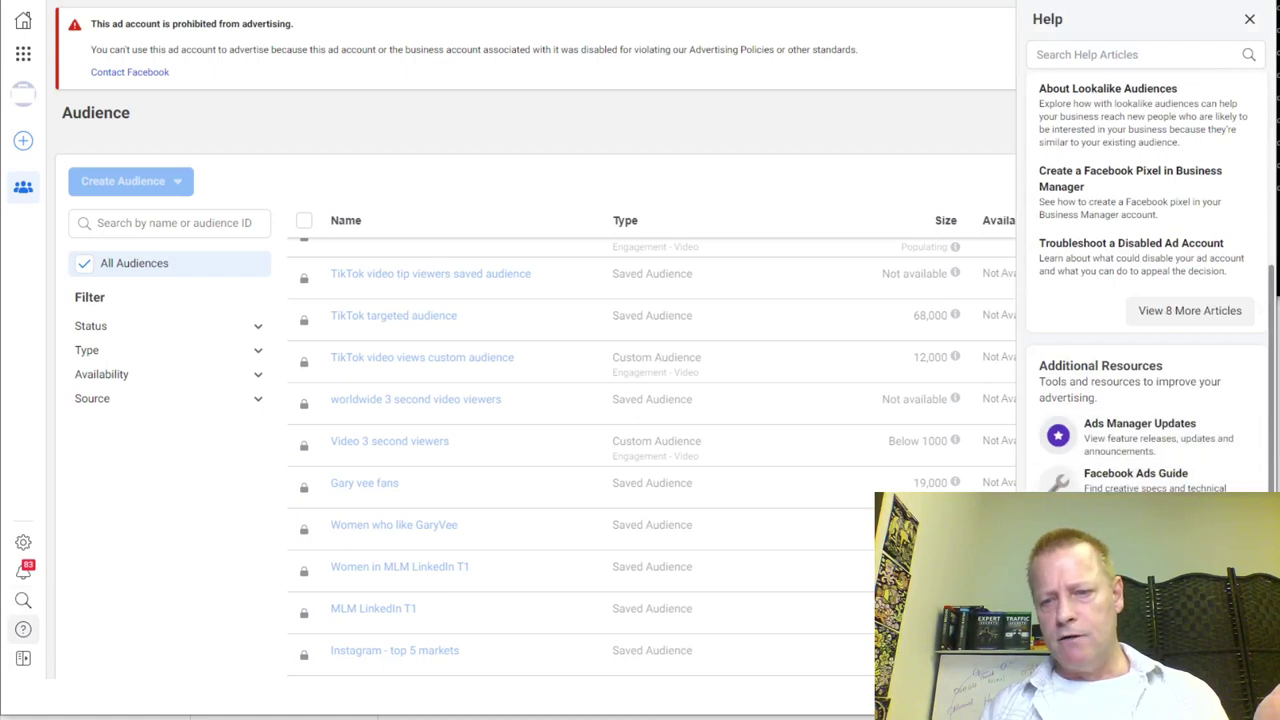
{"action": "scroll", "coordinate": [1106, 350], "scroll_direction": "up", "scroll_amount": 3}
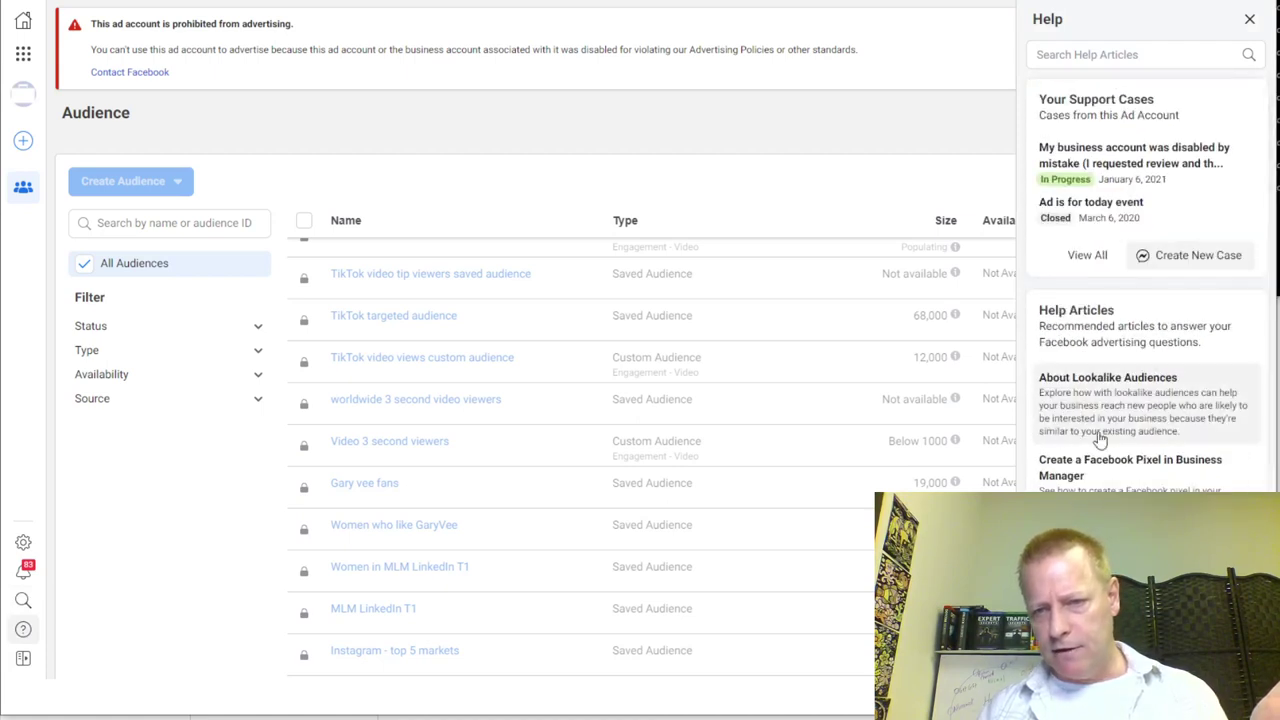
{"action": "scroll", "coordinate": [1133, 465], "scroll_direction": "down", "scroll_amount": 2}
{"action": "scroll", "coordinate": [1133, 470], "scroll_direction": "up", "scroll_amount": 2}
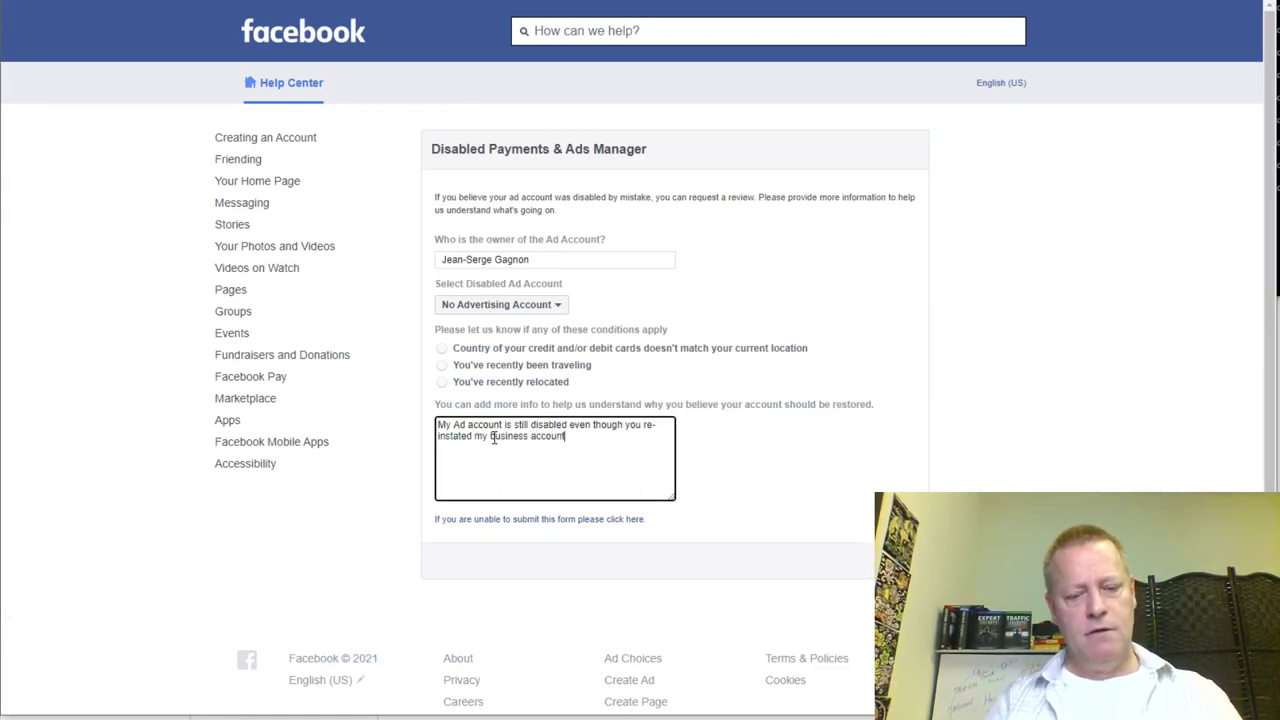
Step: Finish the explanation with 'can't select it here', submit it, and accept the No Advertising Account refusal
{"action": "type", "text": "can't select it here"}
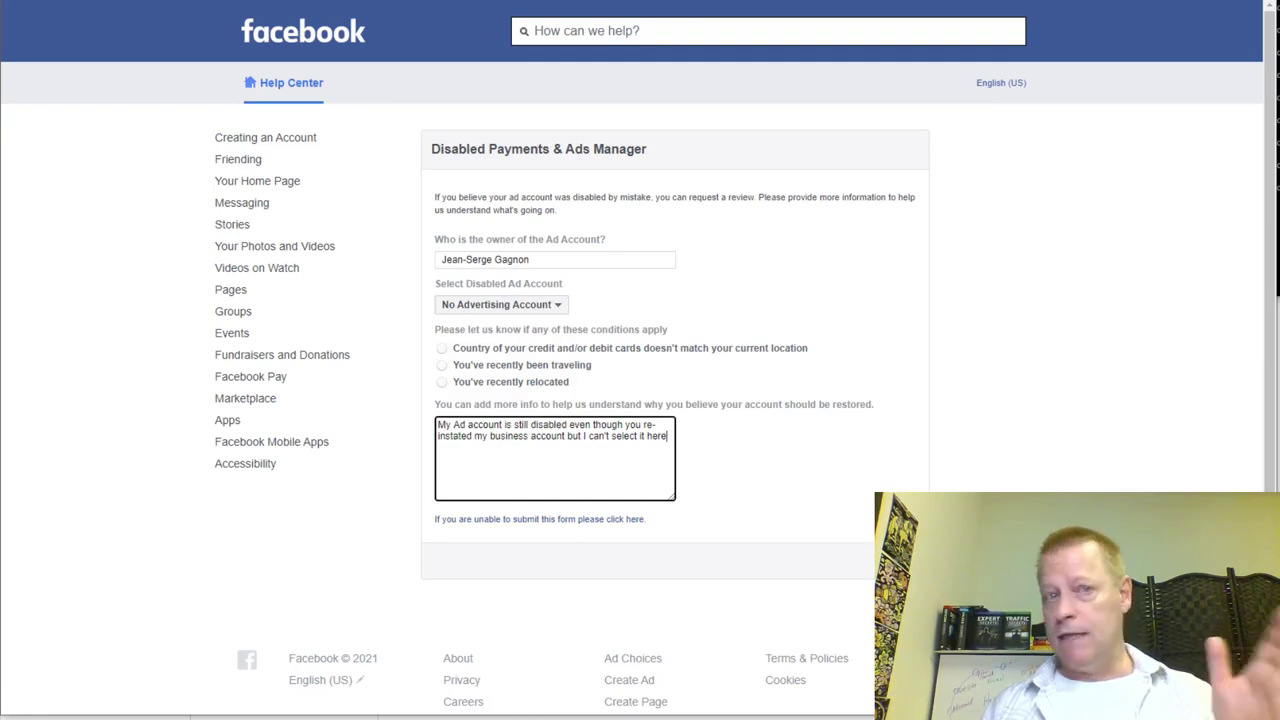
{"action": "left_click", "coordinate": [1017, 467]}
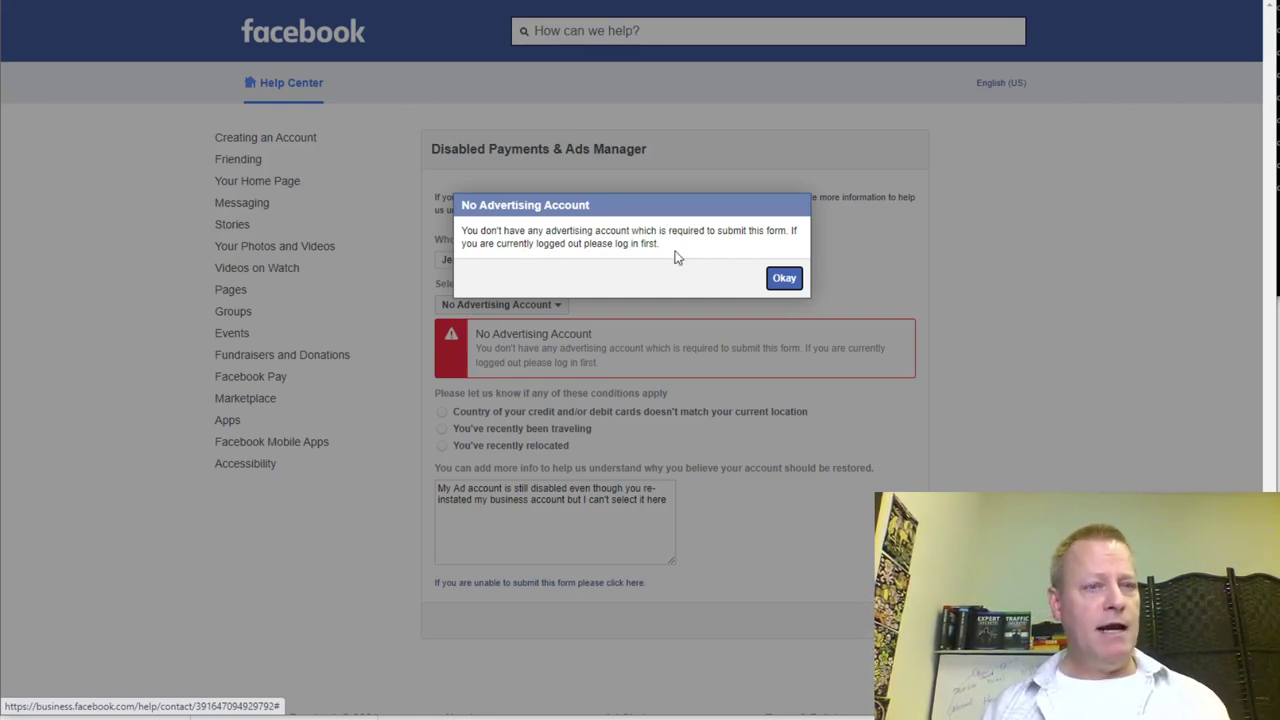
{"action": "left_click", "coordinate": [784, 279]}
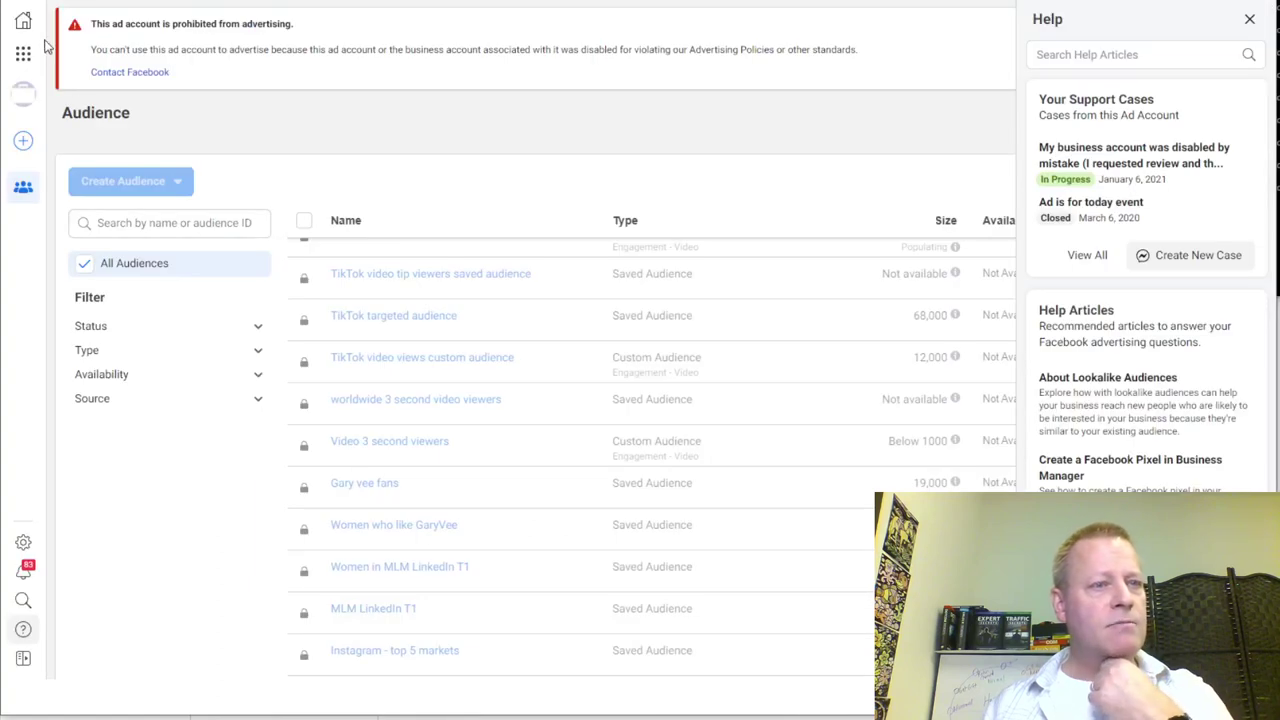
Step: Go to Business Settings from the All Tools menu's Manage Business section
{"action": "left_click", "coordinate": [23, 52]}
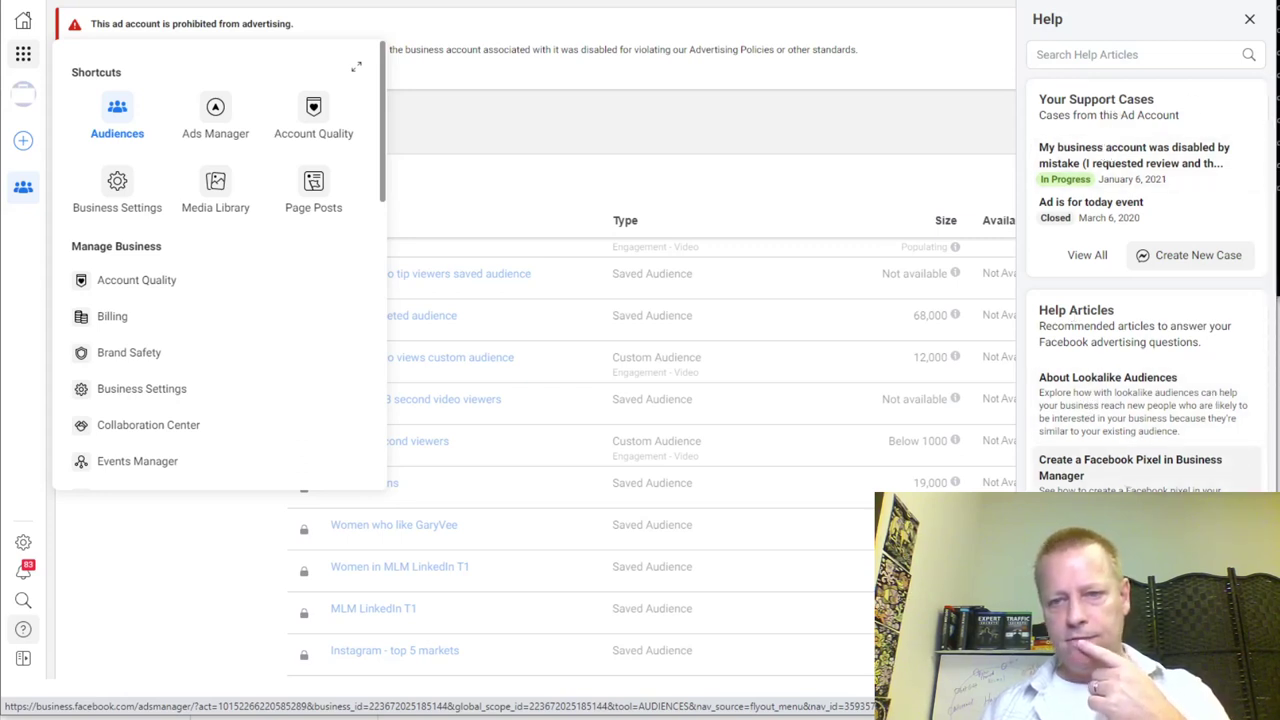
{"action": "left_click", "coordinate": [163, 398]}
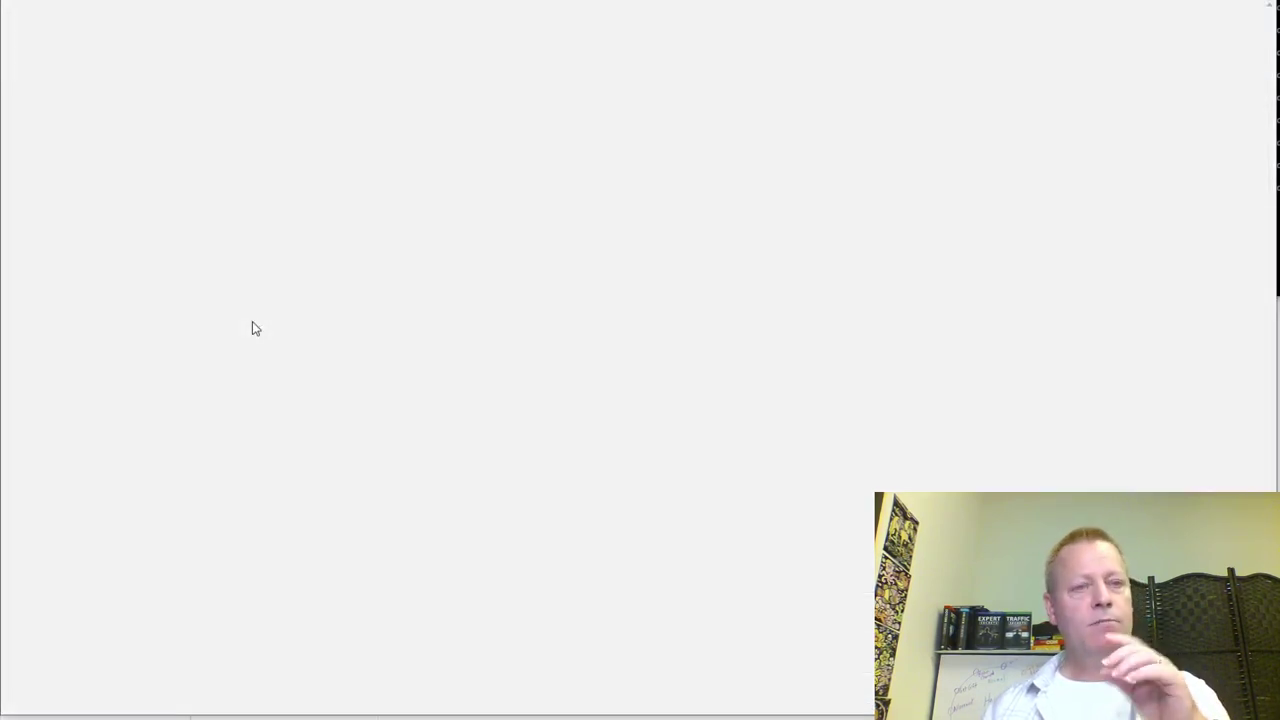
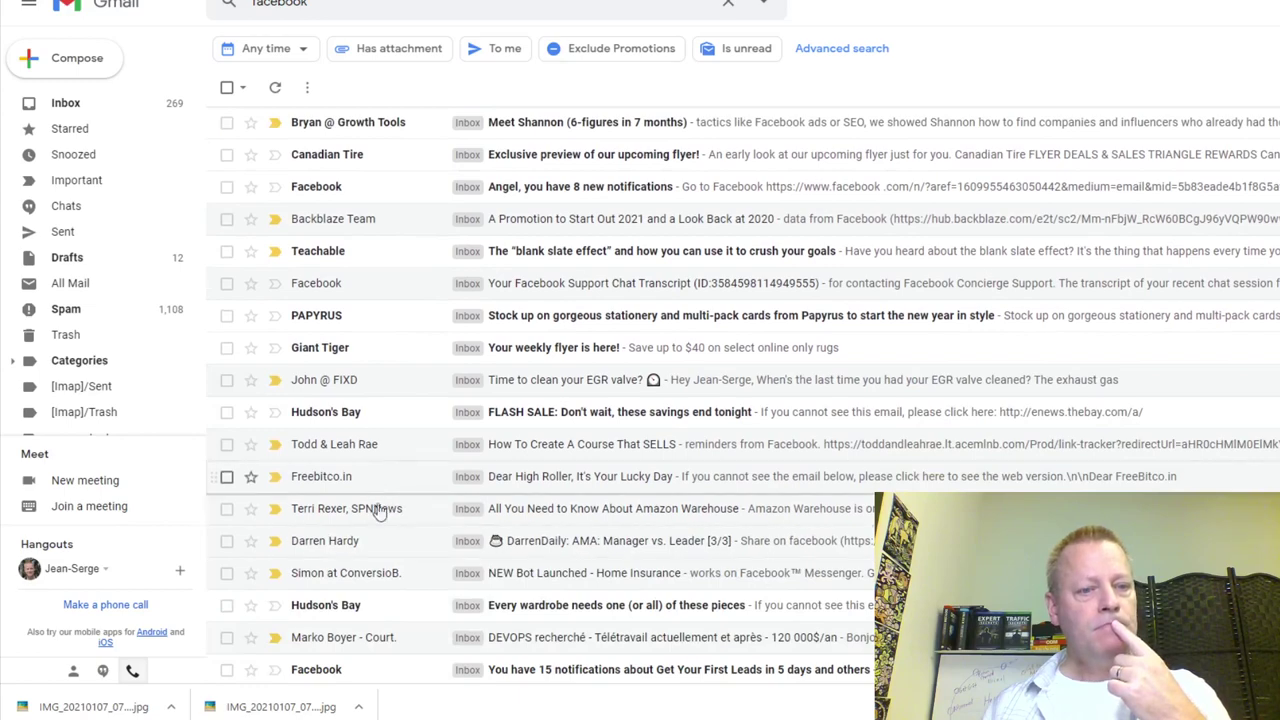
Step: Search Gmail for 'disabled account facebook' and open the 'Your request for review of advertising access' email
{"action": "scroll", "coordinate": [400, 572], "scroll_direction": "down", "scroll_amount": 2}
{"action": "scroll", "coordinate": [400, 572], "scroll_direction": "up", "scroll_amount": 3}
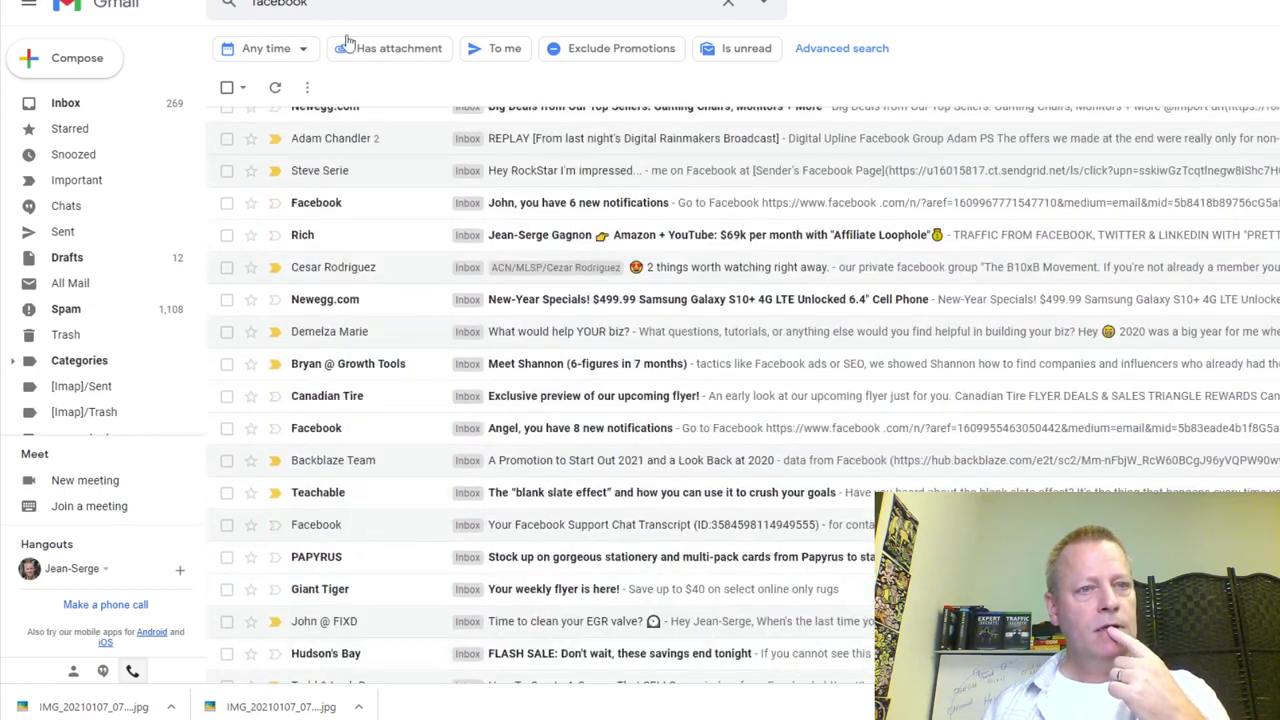
{"action": "left_click", "coordinate": [301, 4]}
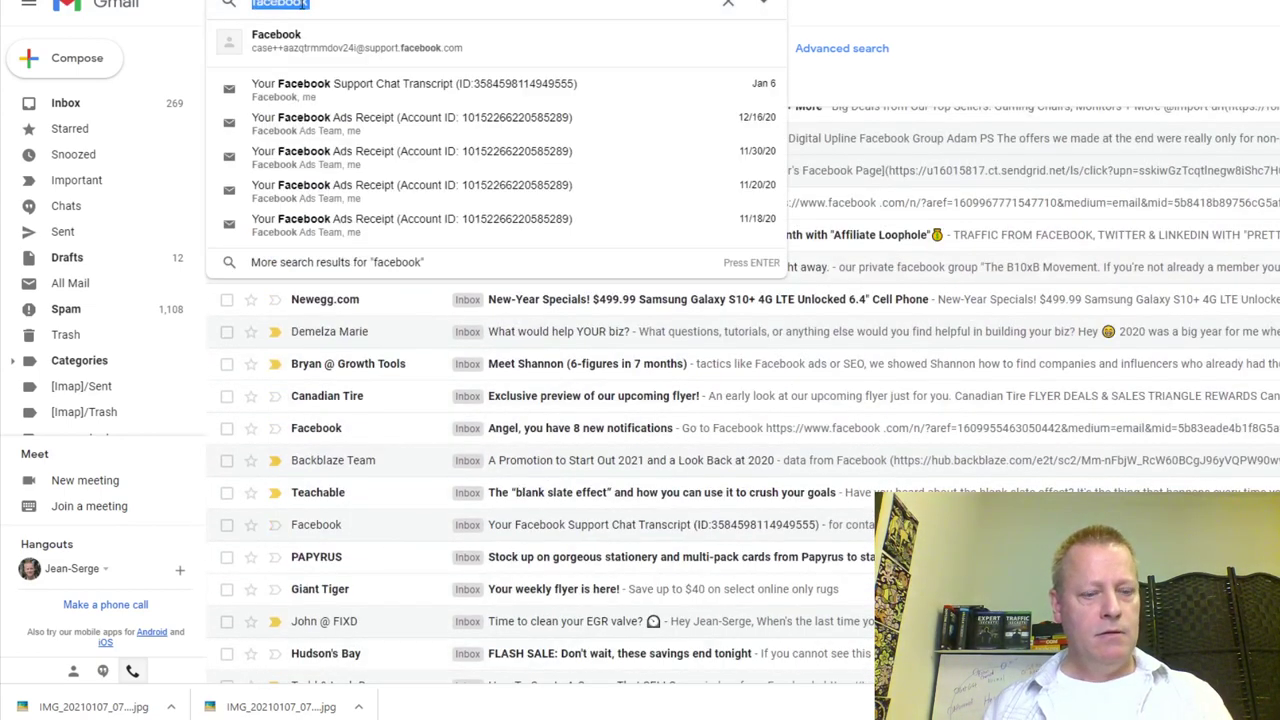
{"action": "type", "text": "disabled account"}
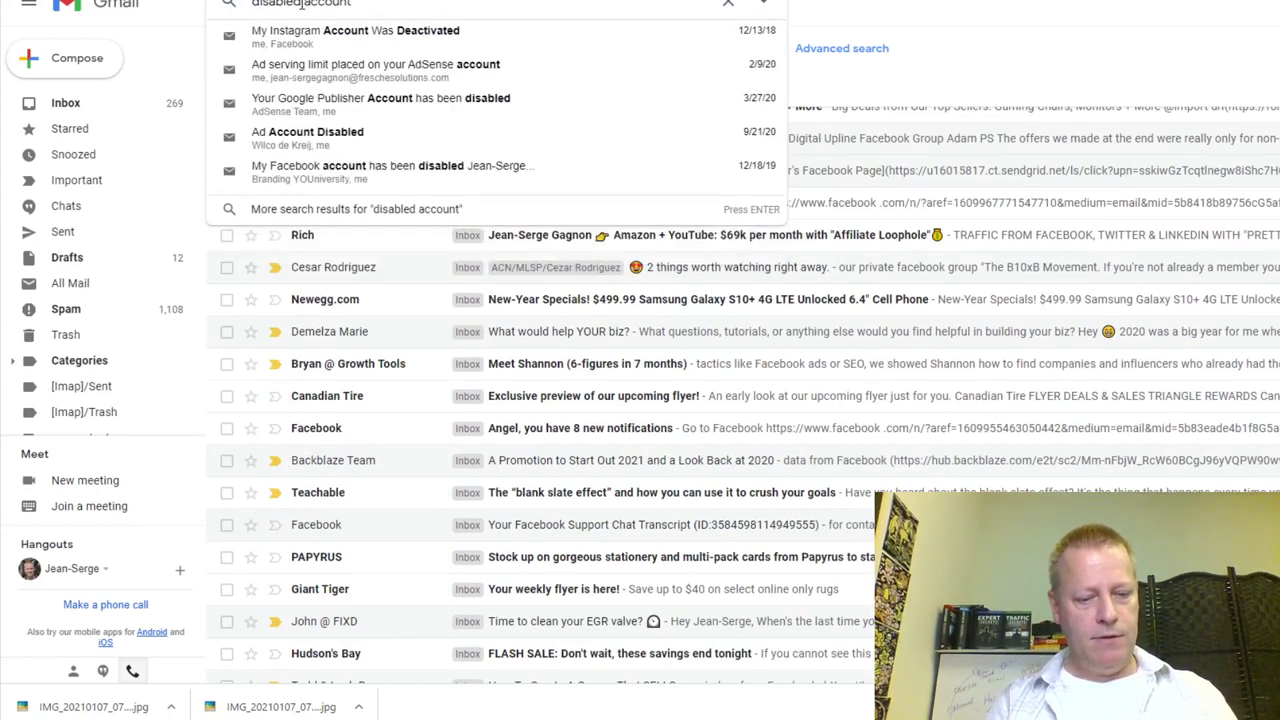
{"action": "type", "text": " facebook"}
{"action": "key", "text": "Return"}
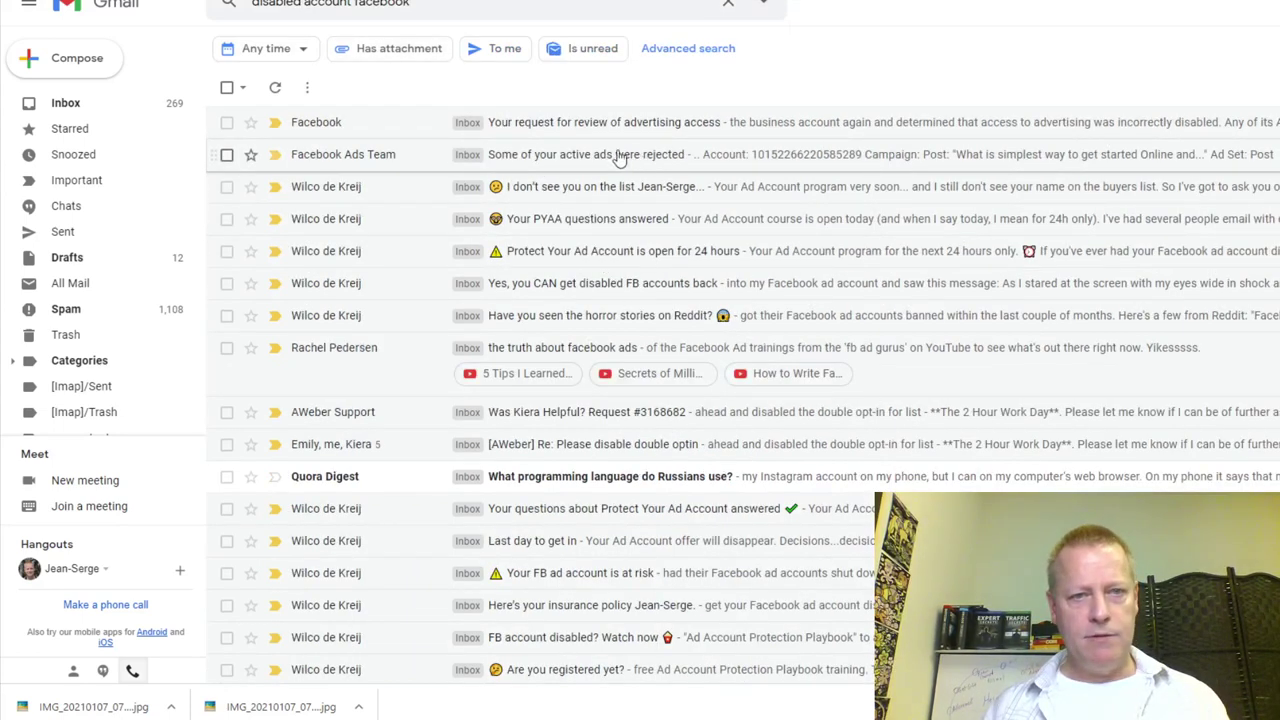
{"action": "left_click", "coordinate": [670, 133]}
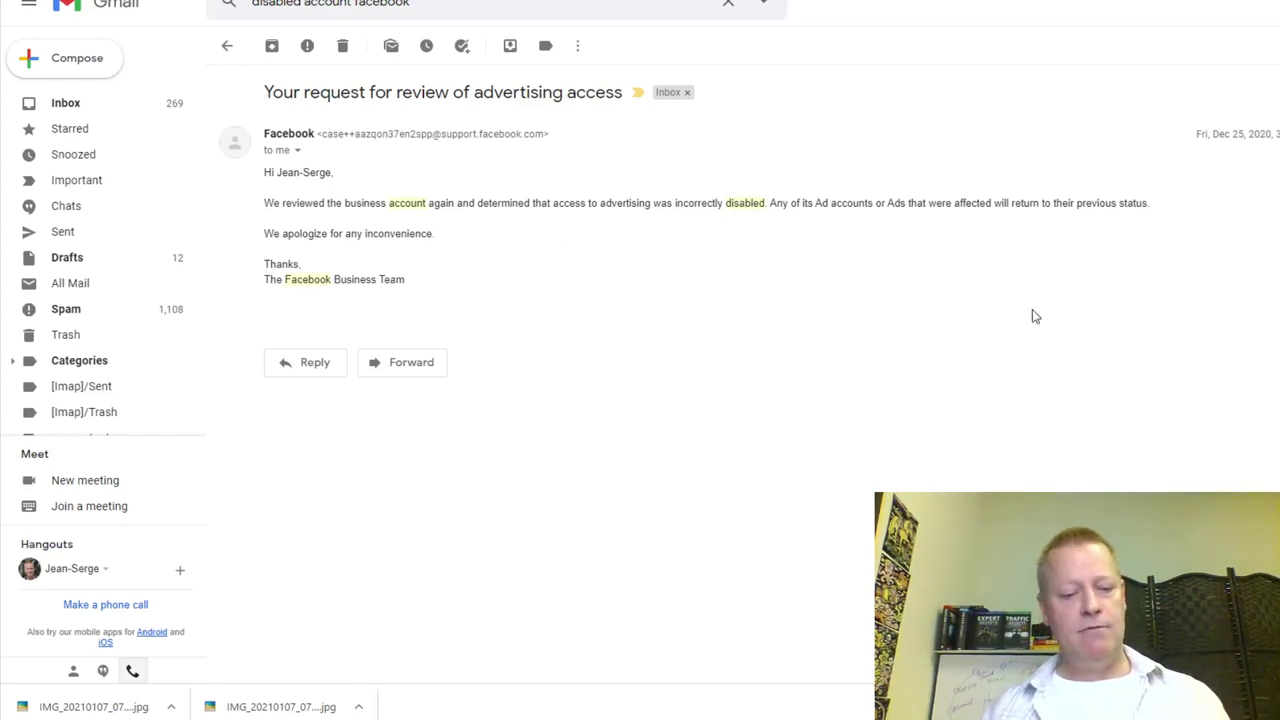
Step: Highlight the sentence about affected ad accounts returning to previous status and start a reply
{"action": "key", "text": "alt+Tab"}
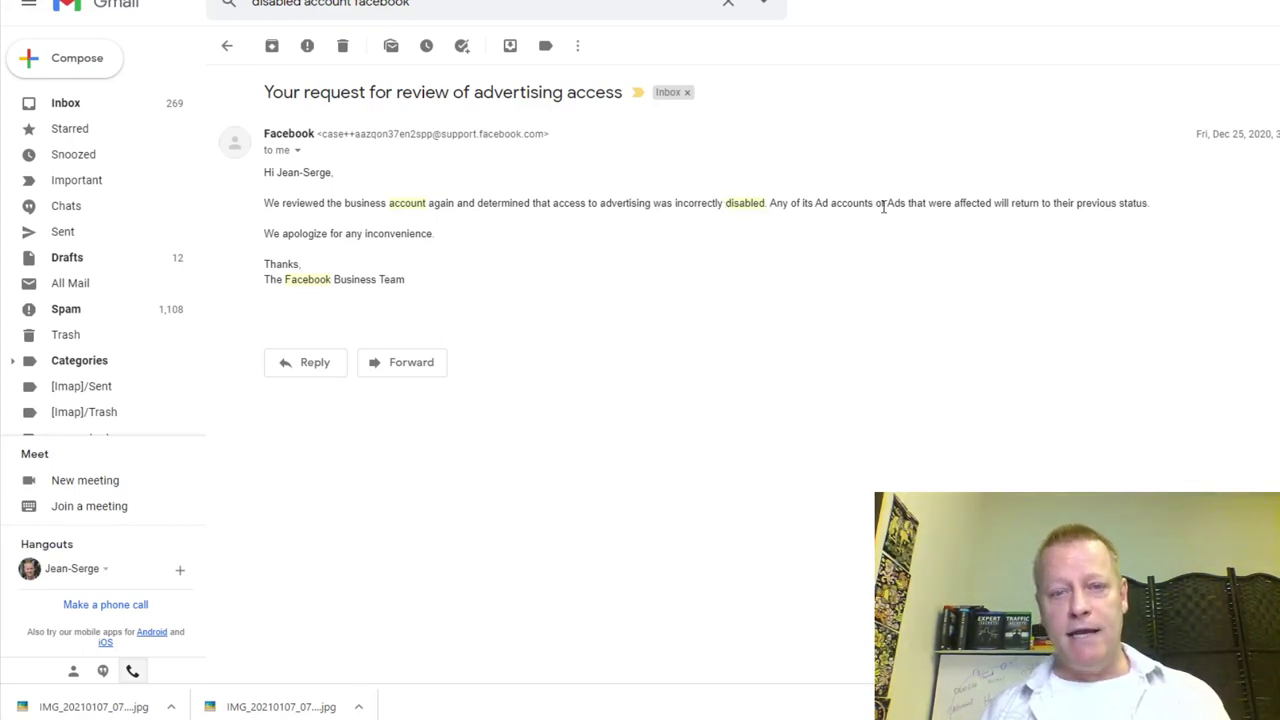
{"action": "left_click_drag", "start_coordinate": [1155, 207], "coordinate": [767, 206]}
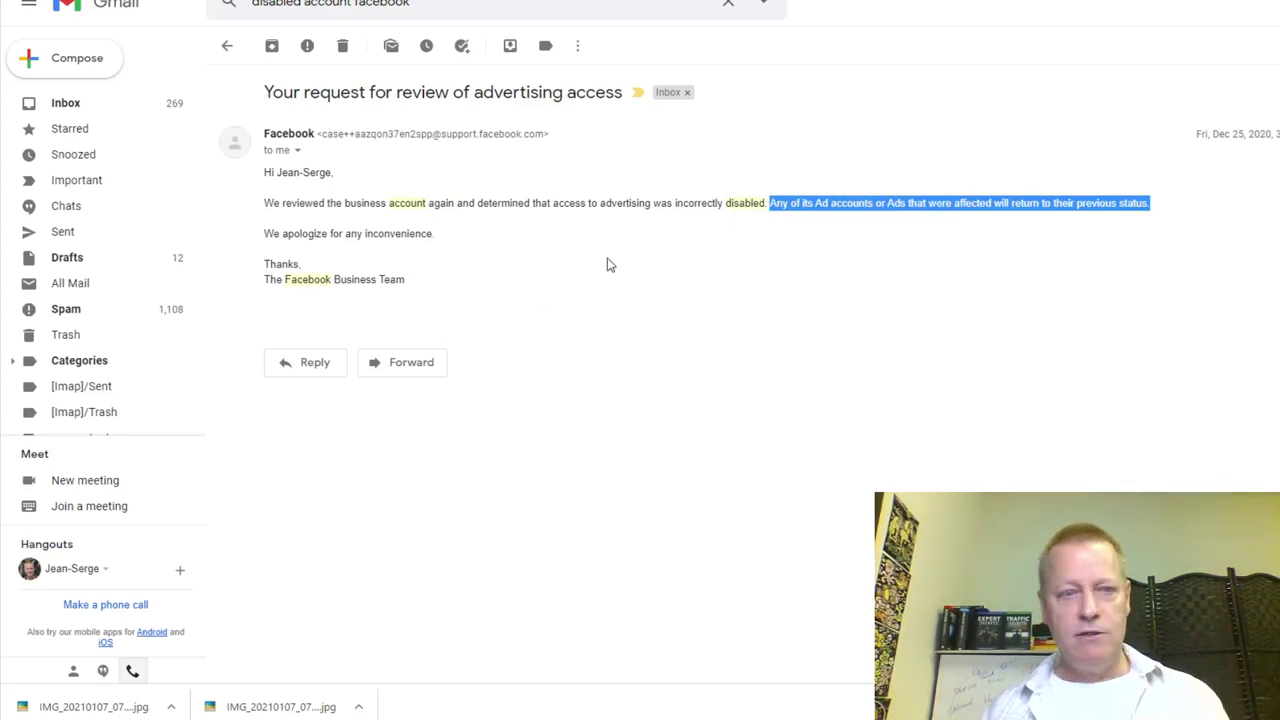
{"action": "left_click", "coordinate": [314, 366]}
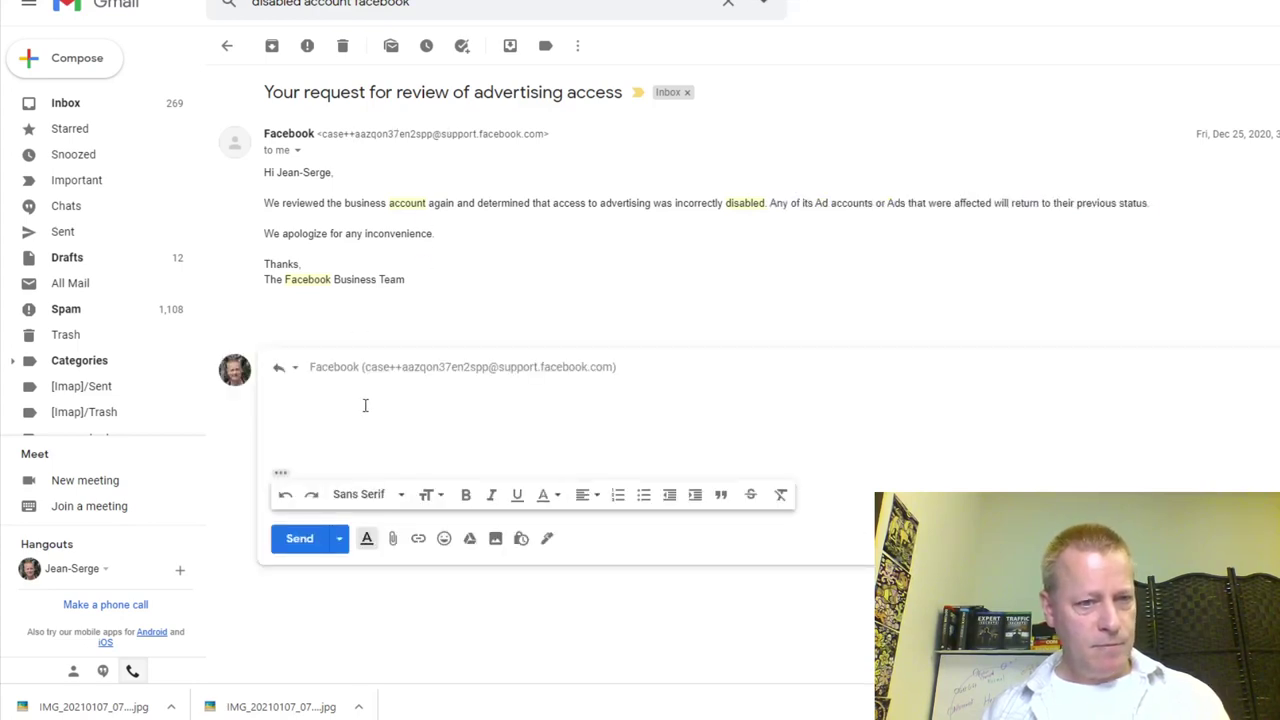
Step: Write the reply saying the ad account is still disabled, pasting in the copied ad account ID
{"action": "type", "text": "Thanks -"}
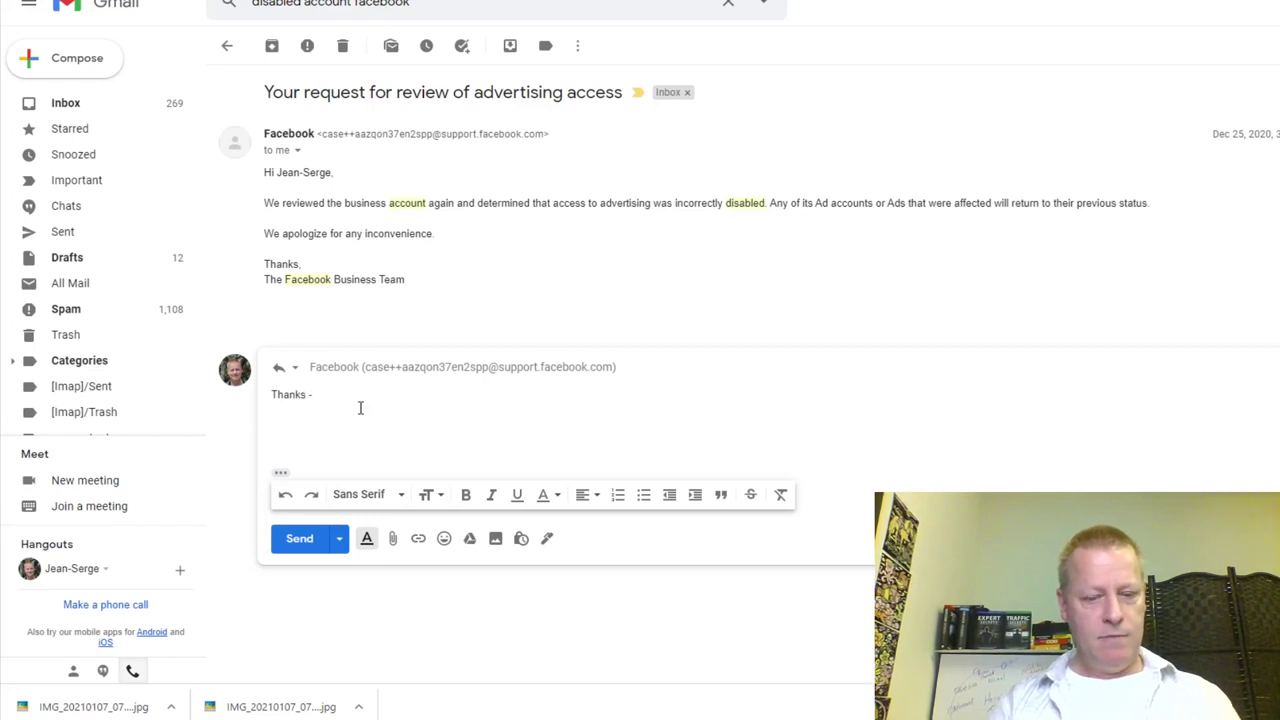
{"action": "type", "text": " not sure how long it's supposed to take, un"}
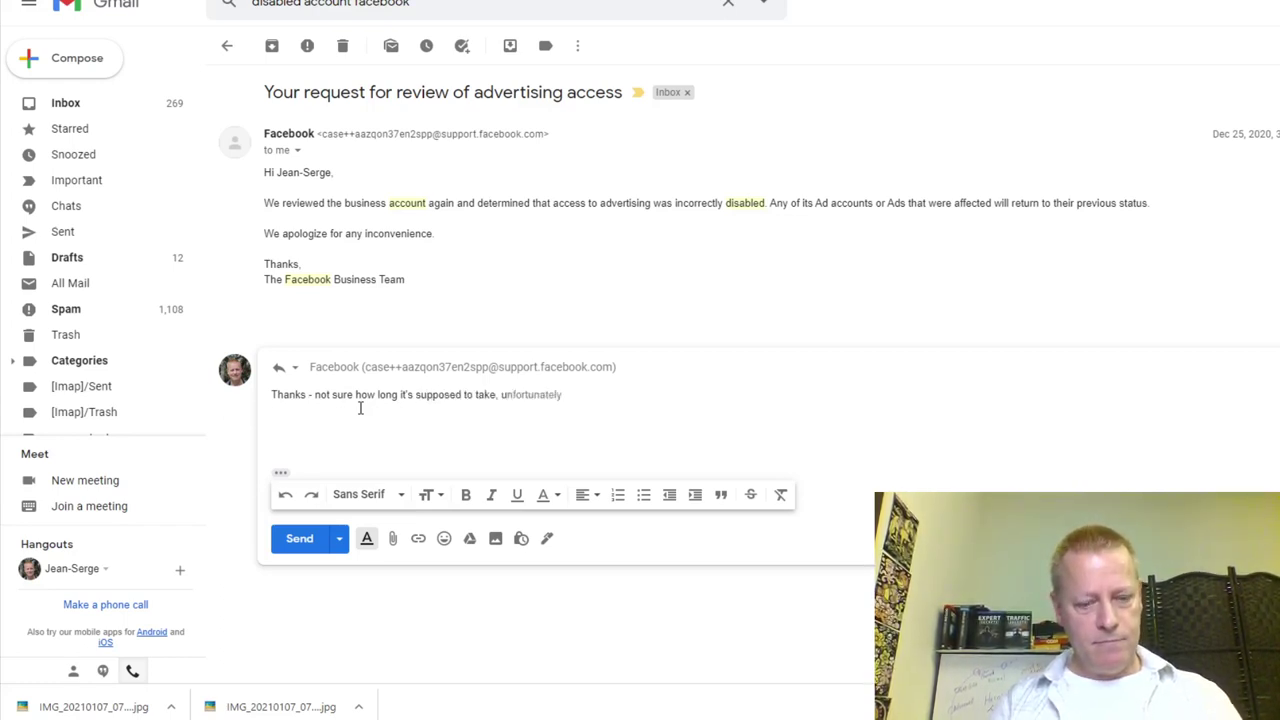
{"action": "key", "text": "BackSpace"}
{"action": "type", "text": "but"}
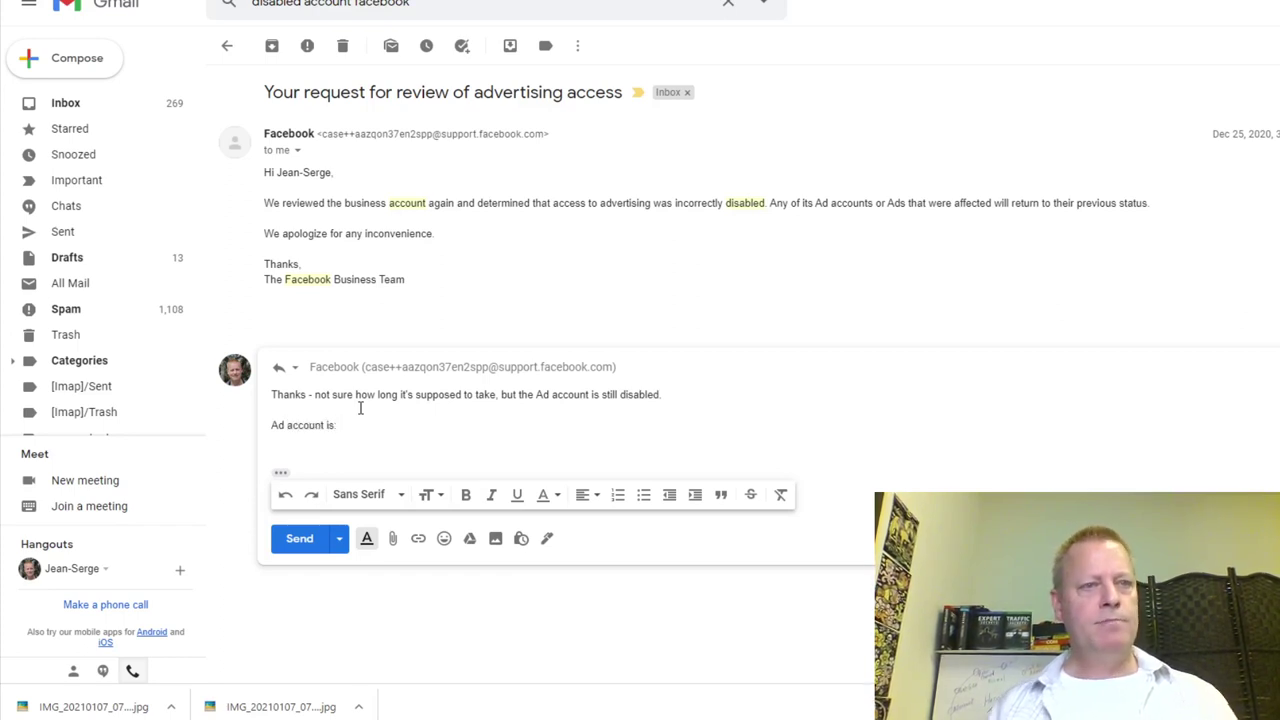
{"action": "key", "text": "alt+Tab"}
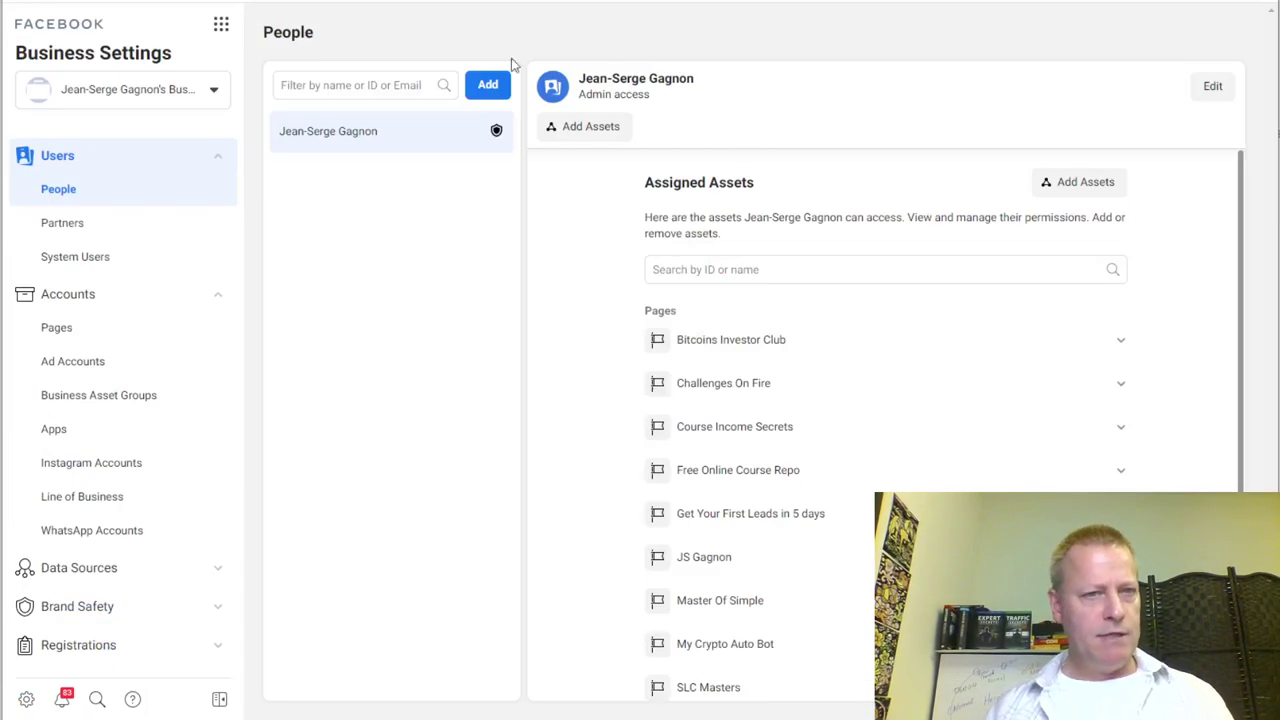
{"action": "key", "text": "alt+Tab"}
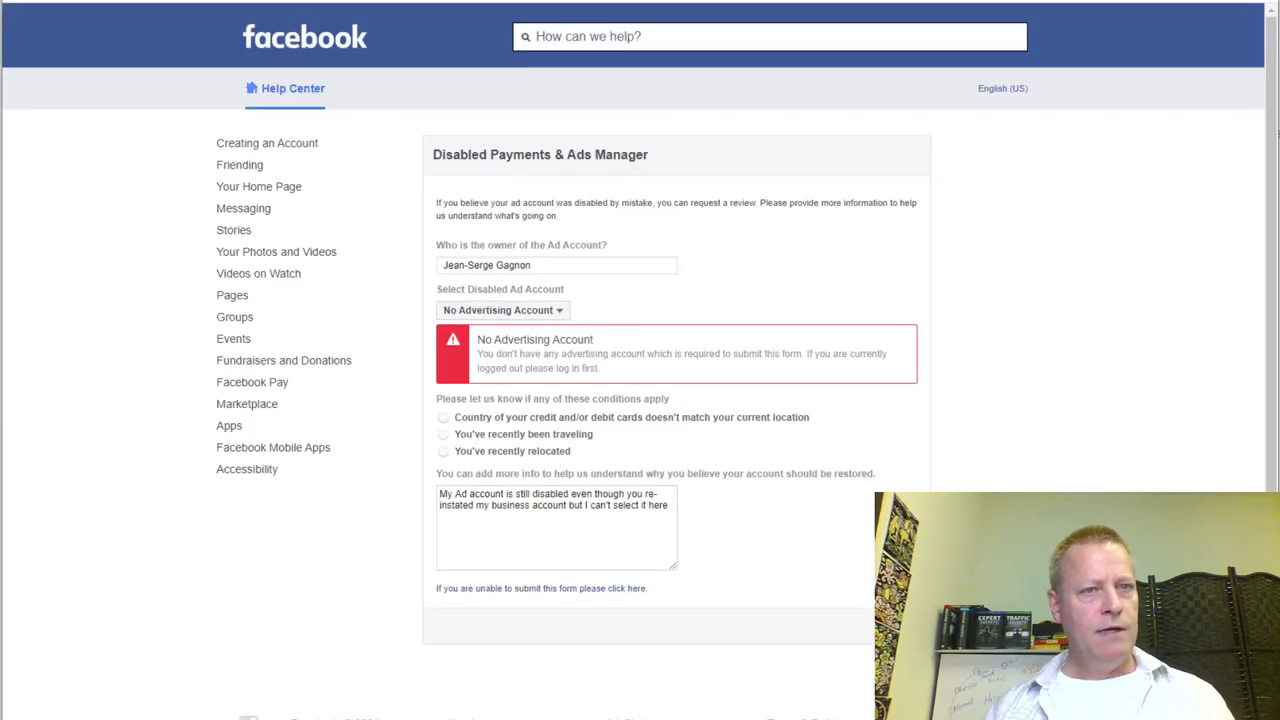
{"action": "key", "text": "alt+Tab"}
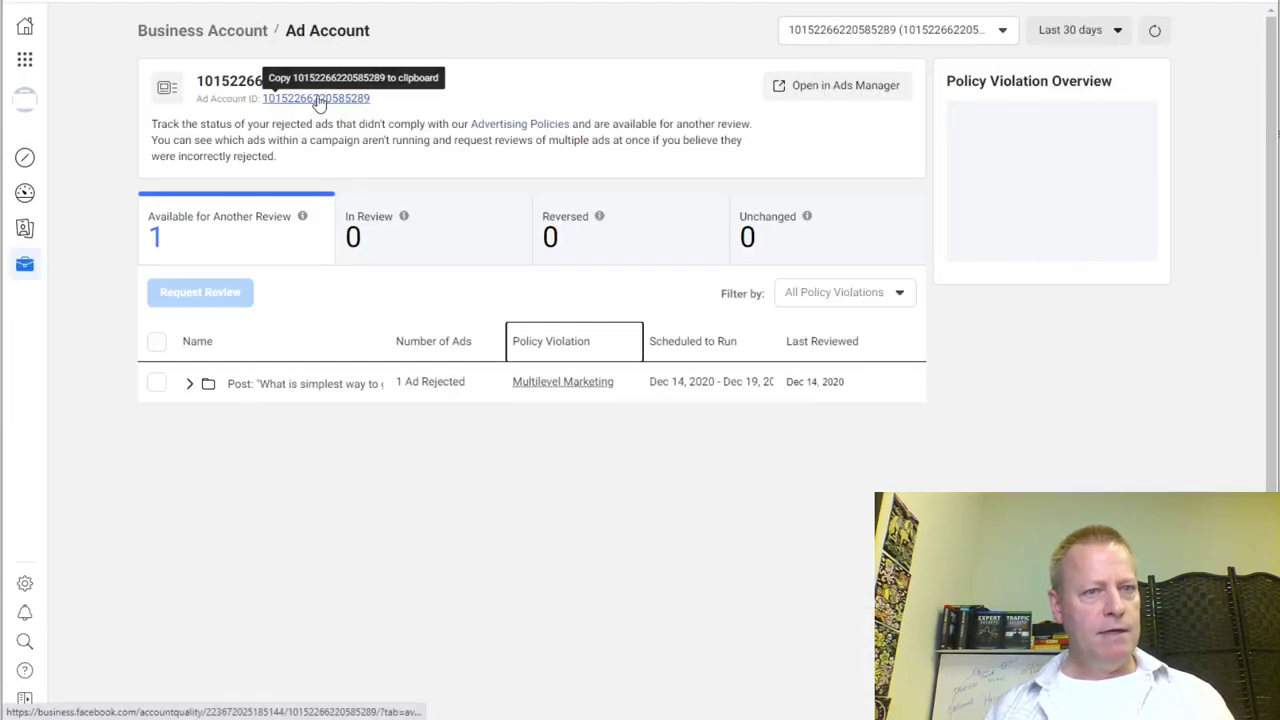
{"action": "left_click", "coordinate": [316, 100]}
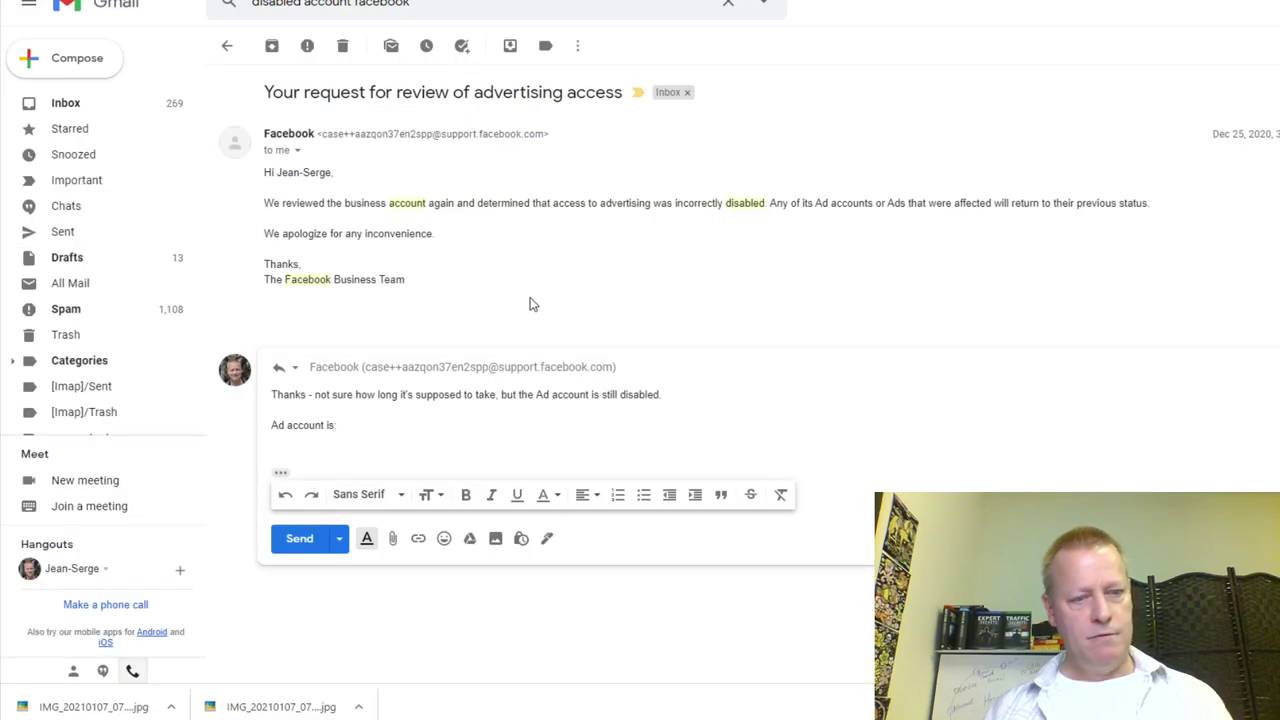
{"action": "key", "text": "ctrl+v"}
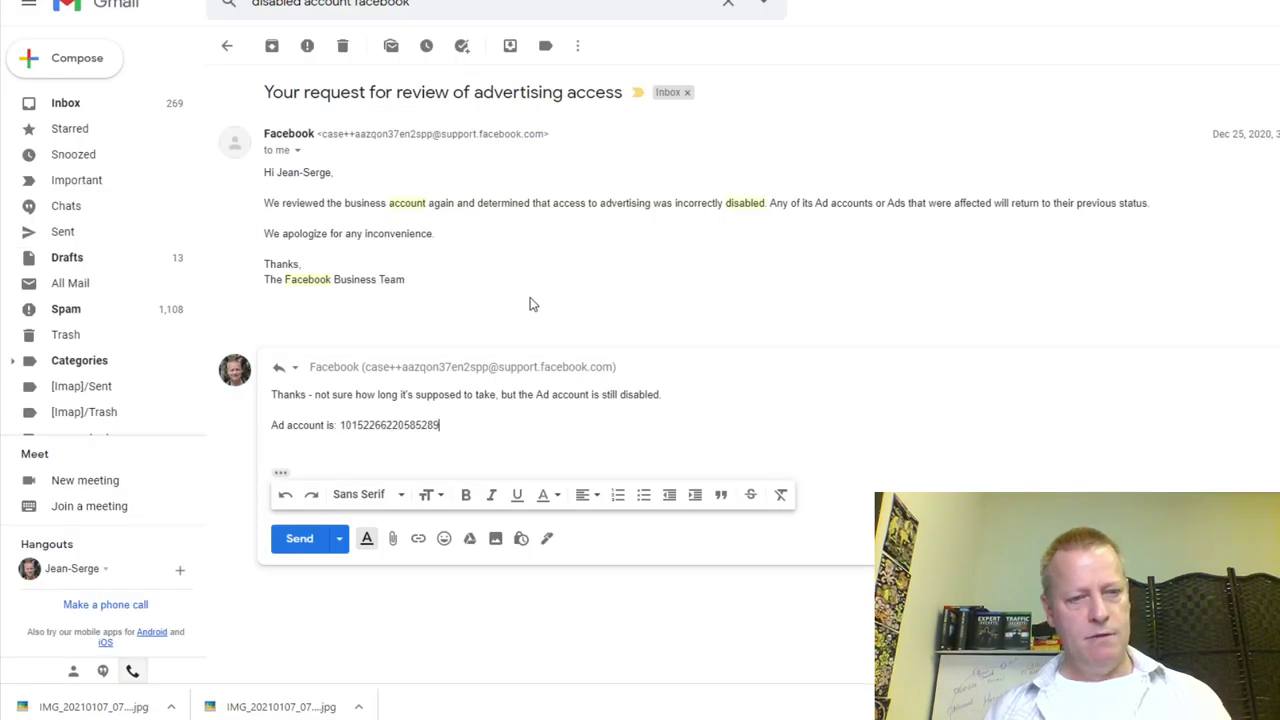
Step: Send the reply, check its sender and recipient details, and return to the ad account page
{"action": "left_click", "coordinate": [303, 538]}
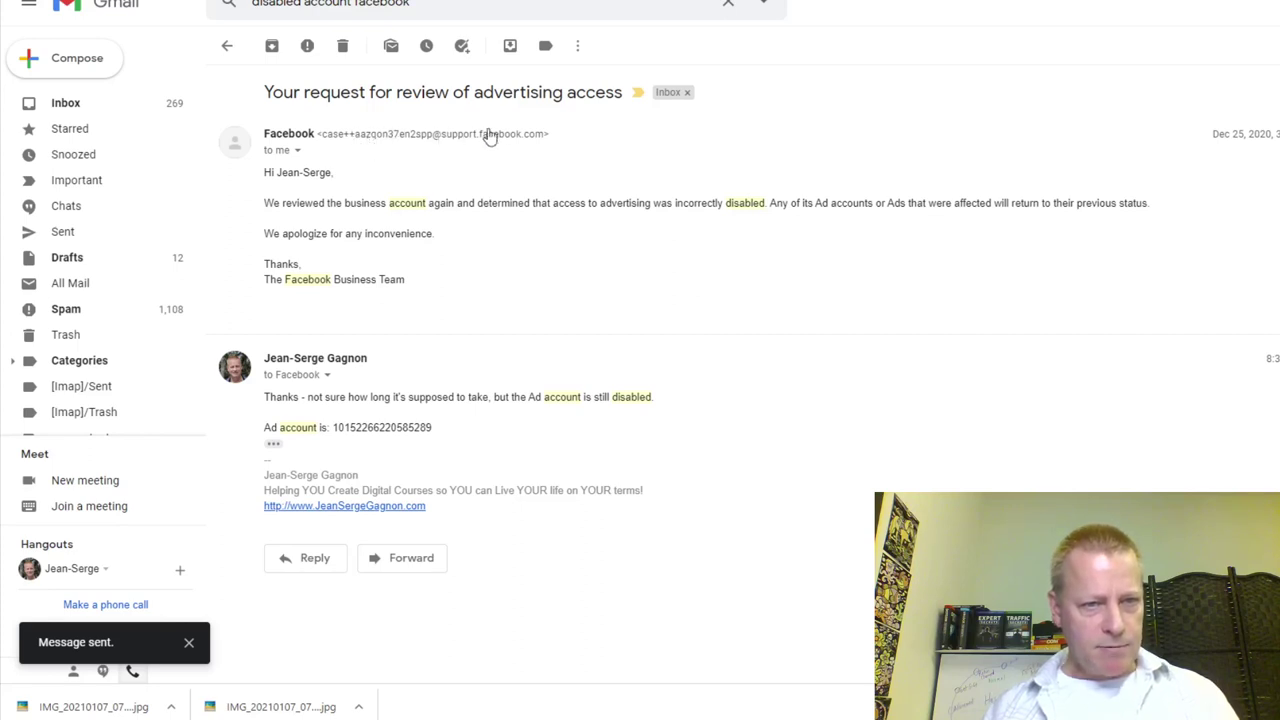
{"action": "left_click", "coordinate": [327, 376]}
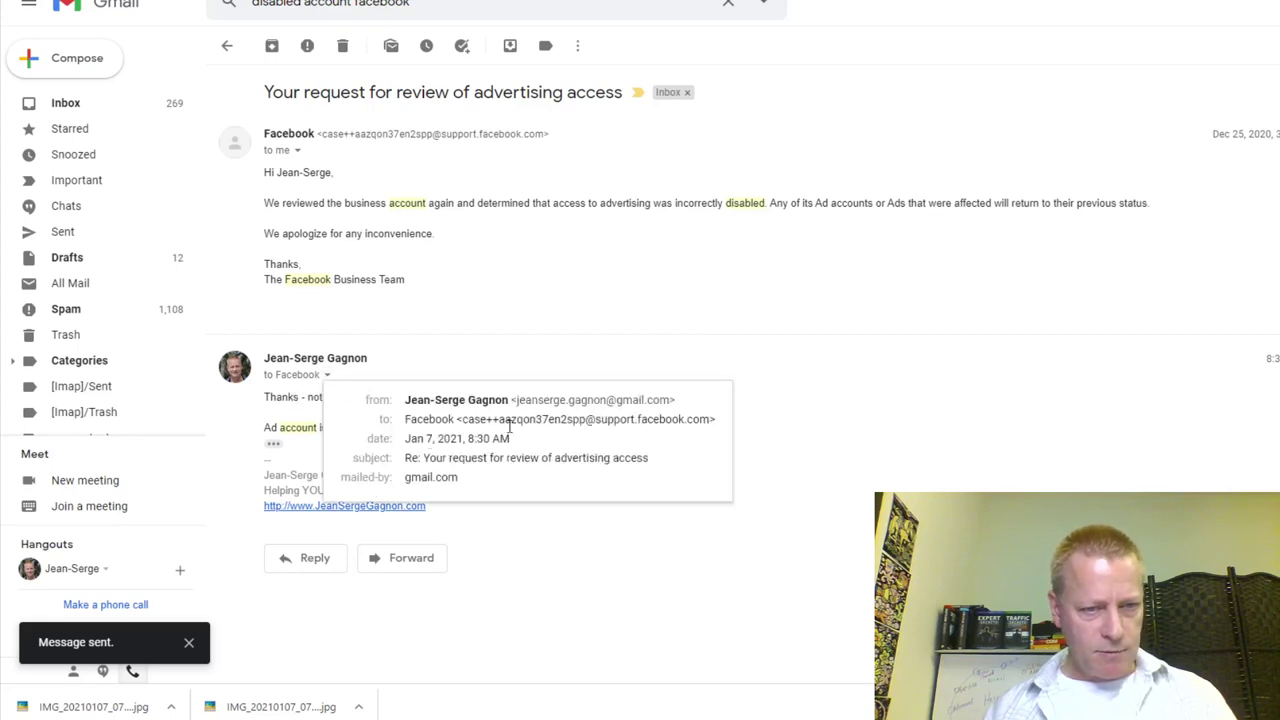
{"action": "left_click", "coordinate": [754, 303]}
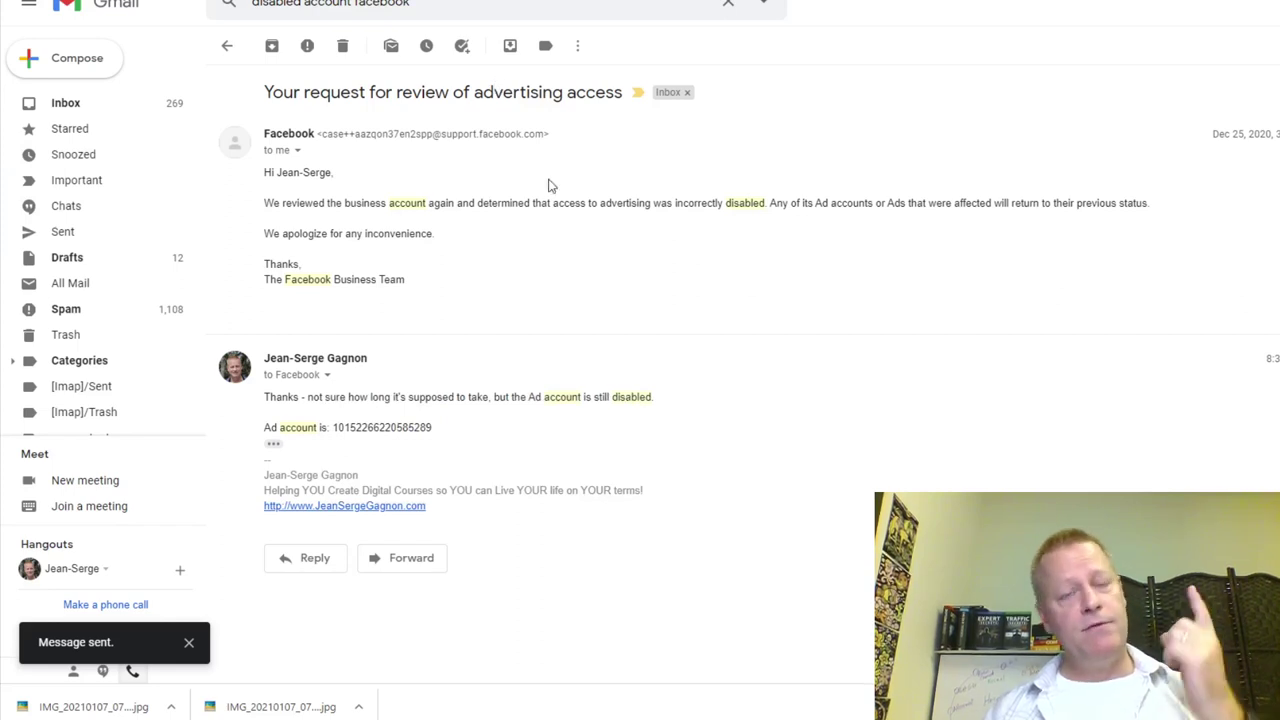
{"action": "key", "text": "alt+Tab"}
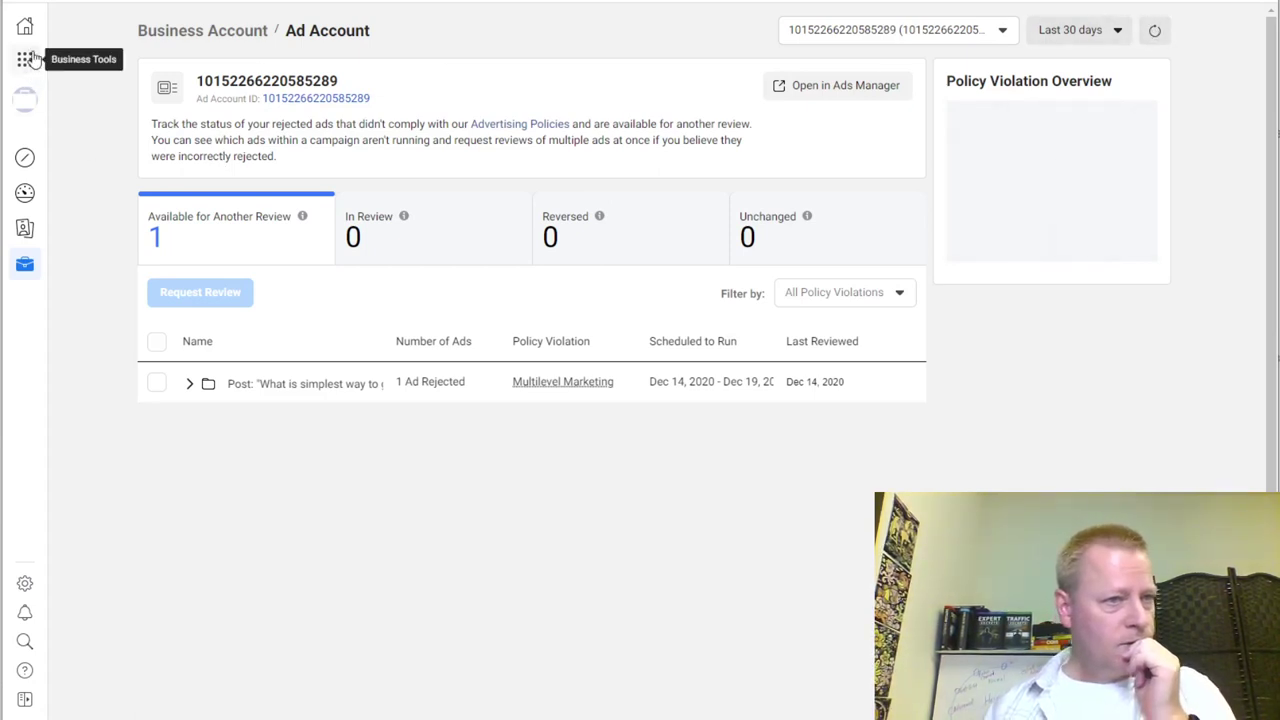
Step: Review the resolved account issues and the ad account's rejected-ads details in Account Quality
{"action": "mouse_move", "coordinate": [28, 212]}
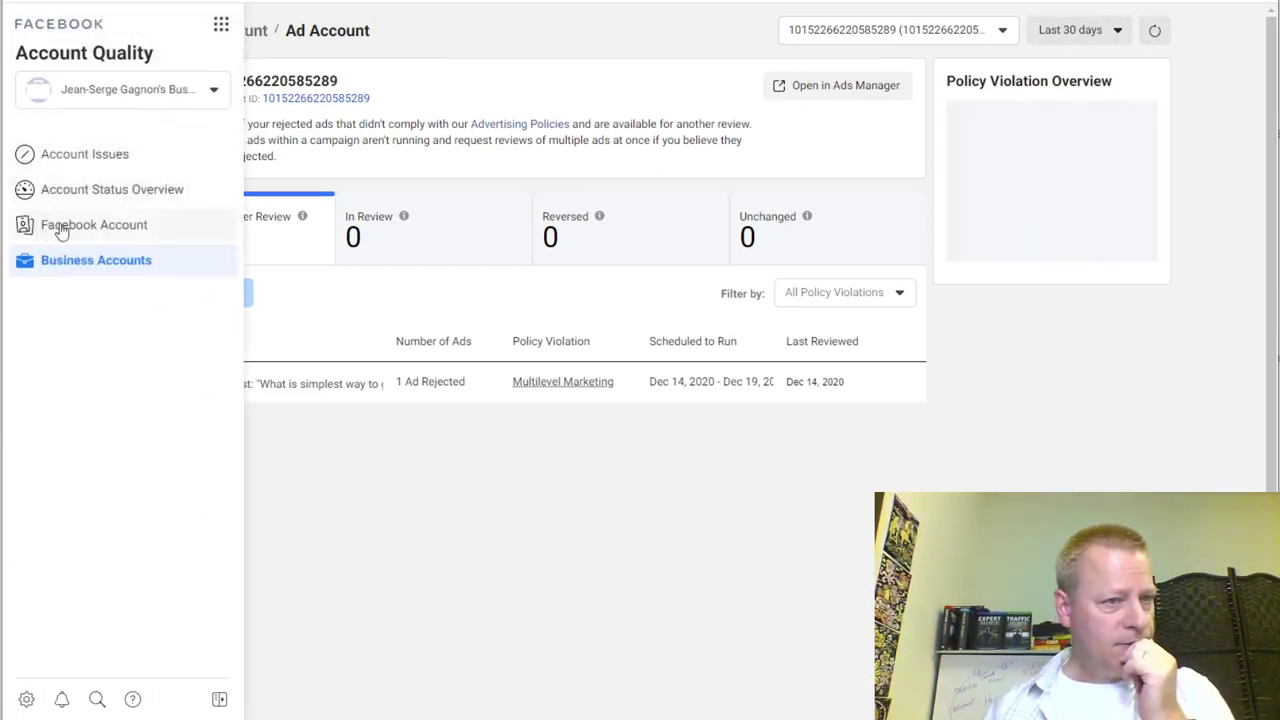
{"action": "left_click", "coordinate": [104, 160]}
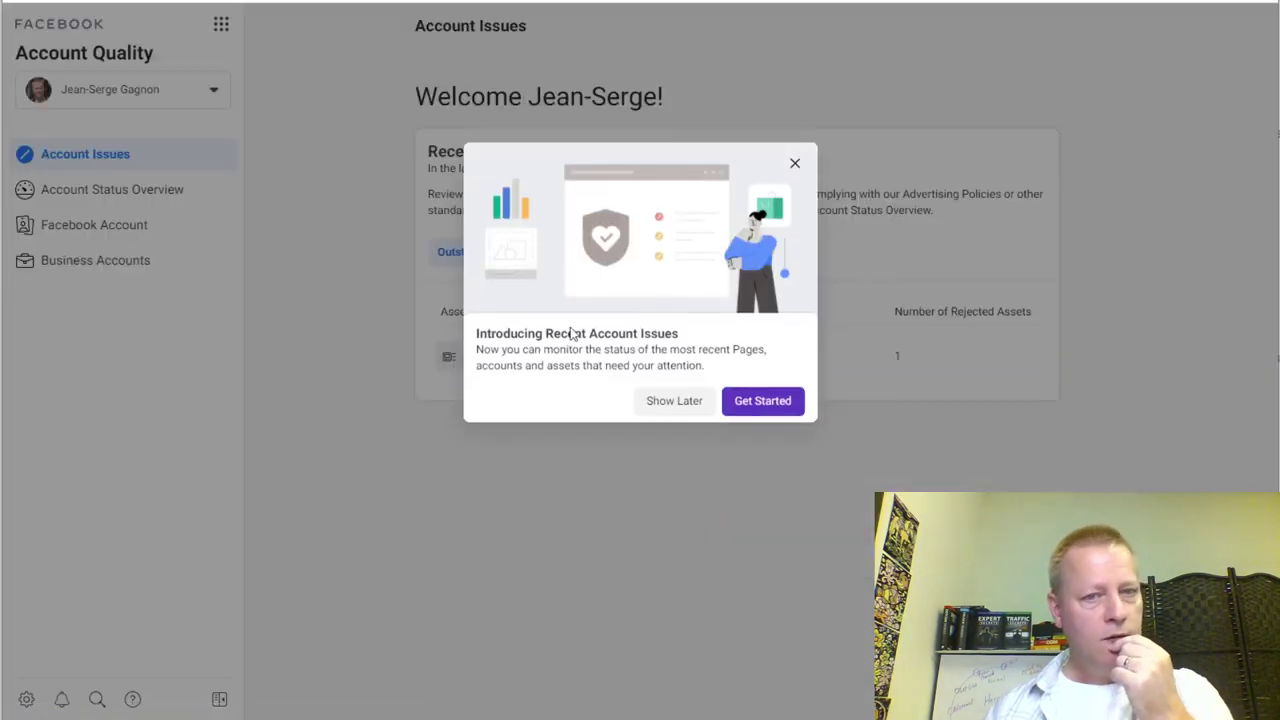
{"action": "left_click", "coordinate": [689, 405]}
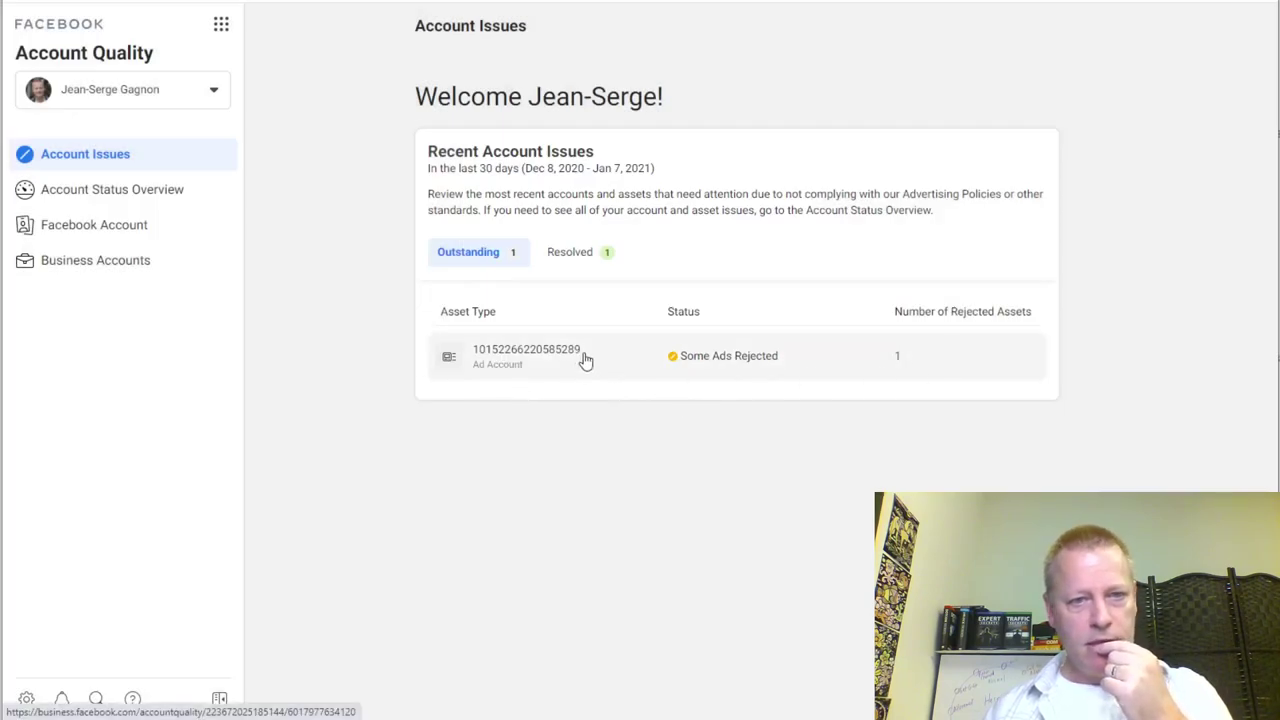
{"action": "left_click", "coordinate": [565, 260]}
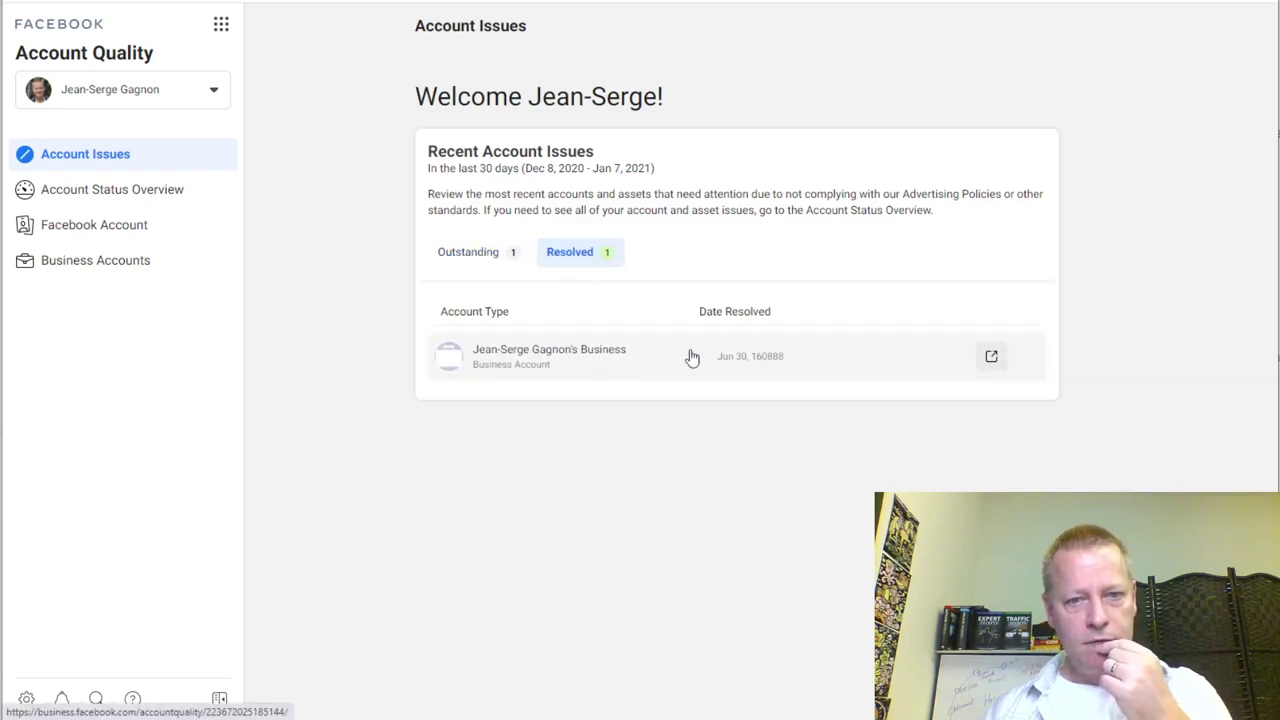
{"action": "left_click", "coordinate": [593, 360]}
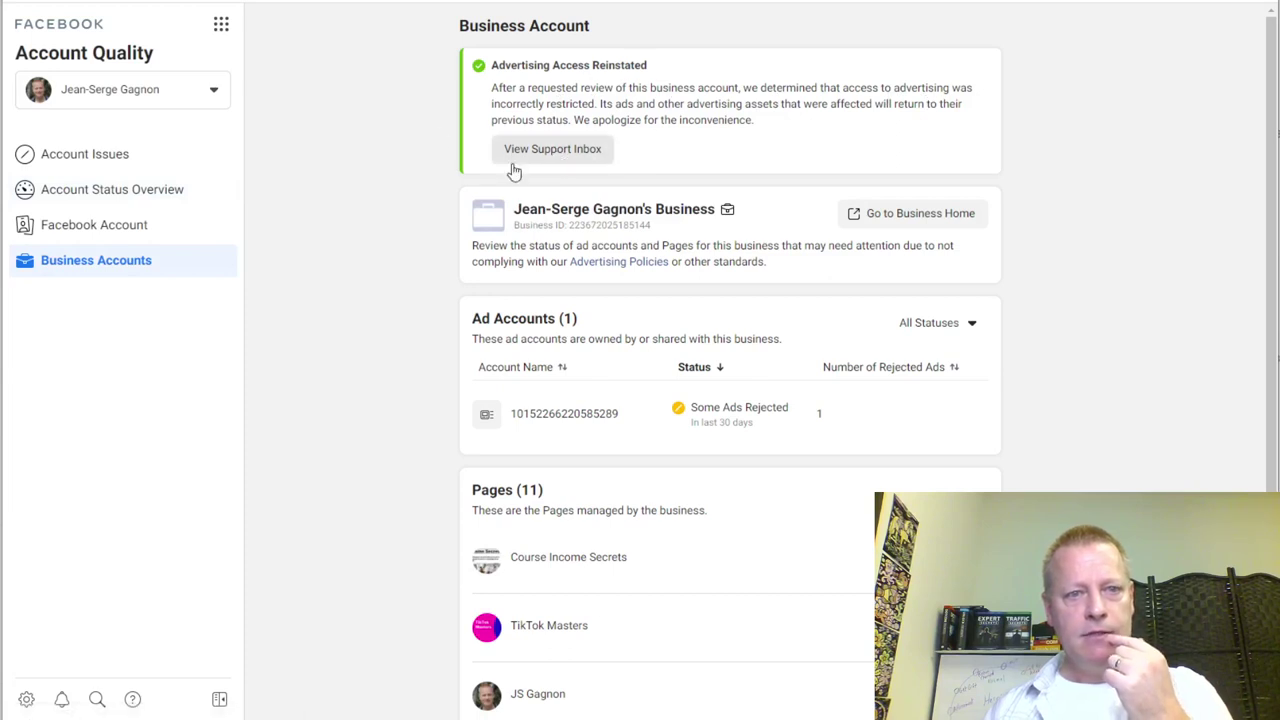
{"action": "scroll", "coordinate": [380, 351], "scroll_direction": "down", "scroll_amount": 1}
{"action": "scroll", "coordinate": [380, 351], "scroll_direction": "up", "scroll_amount": 1}
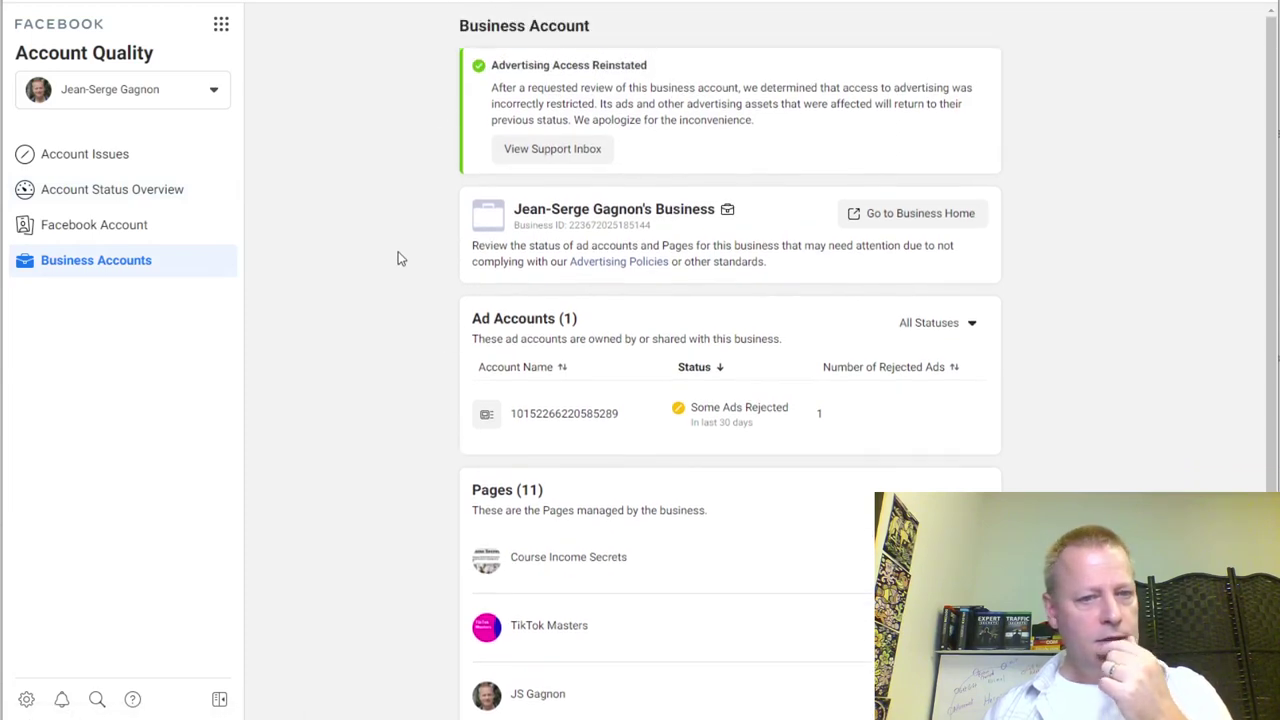
{"action": "left_click", "coordinate": [734, 412]}
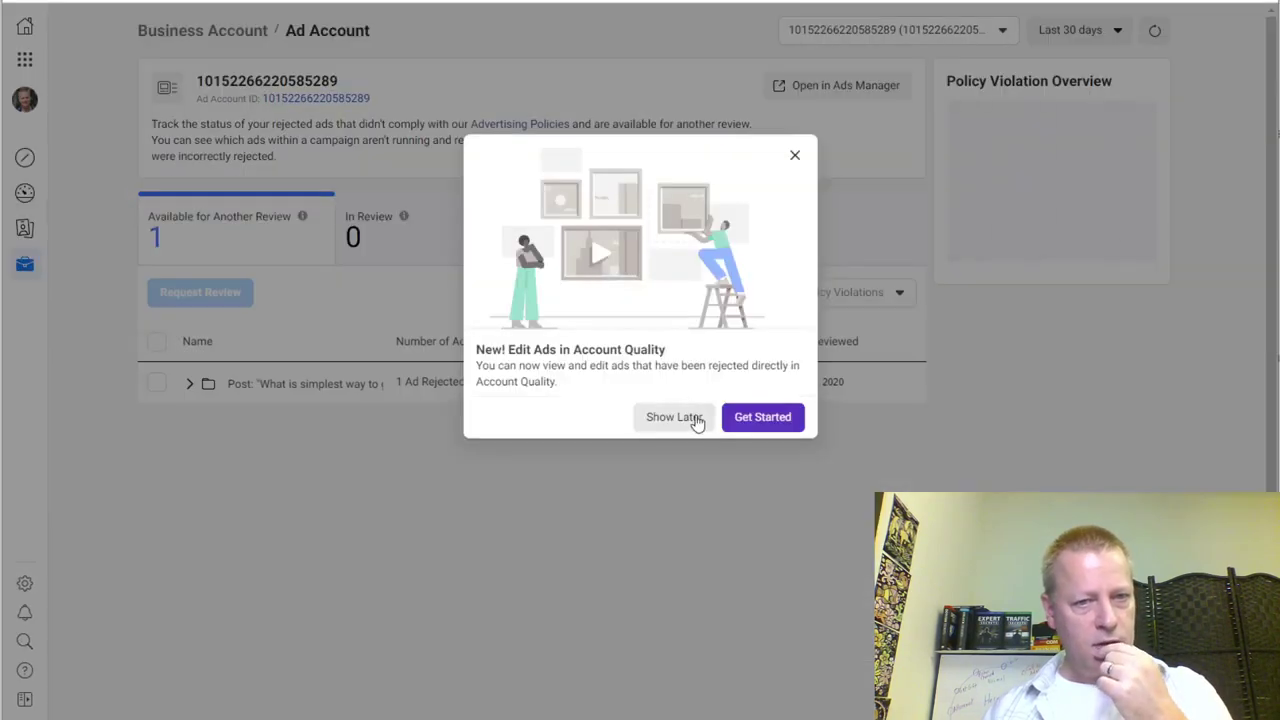
{"action": "left_click", "coordinate": [688, 417]}
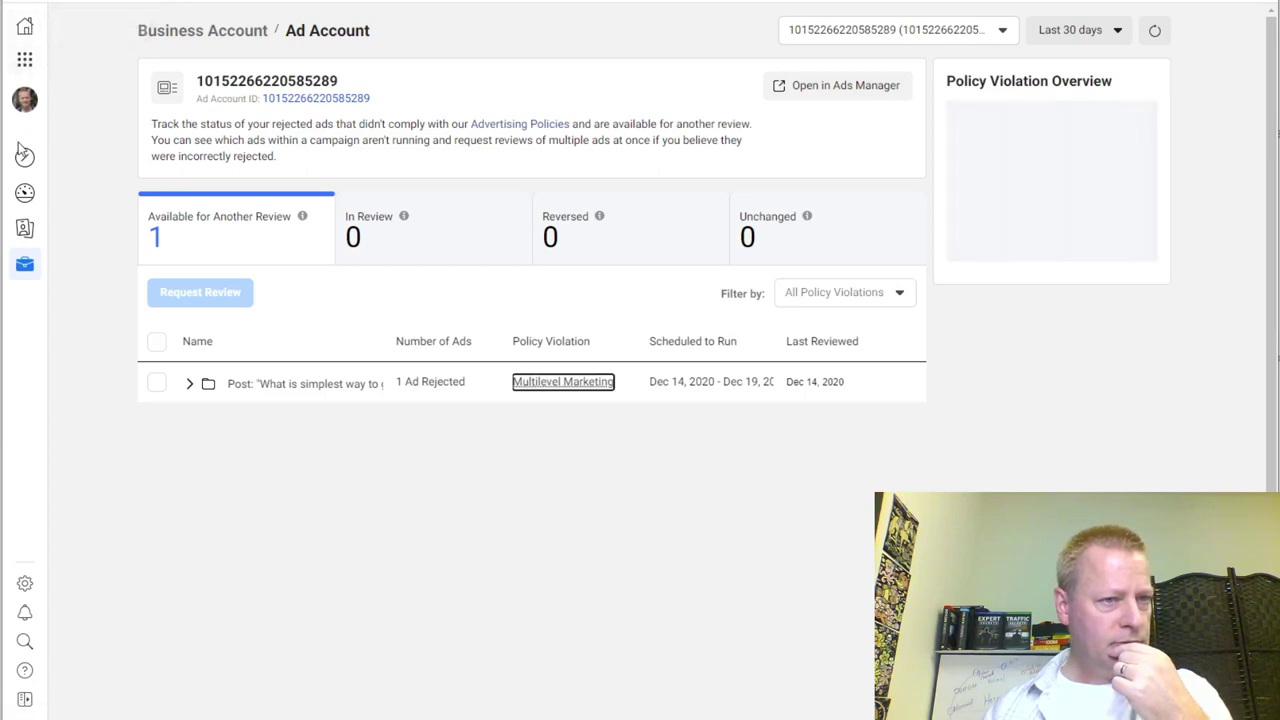
Step: Show the Business Accounts advertising status and open the Support Inbox for the appeal case
{"action": "mouse_move", "coordinate": [34, 291]}
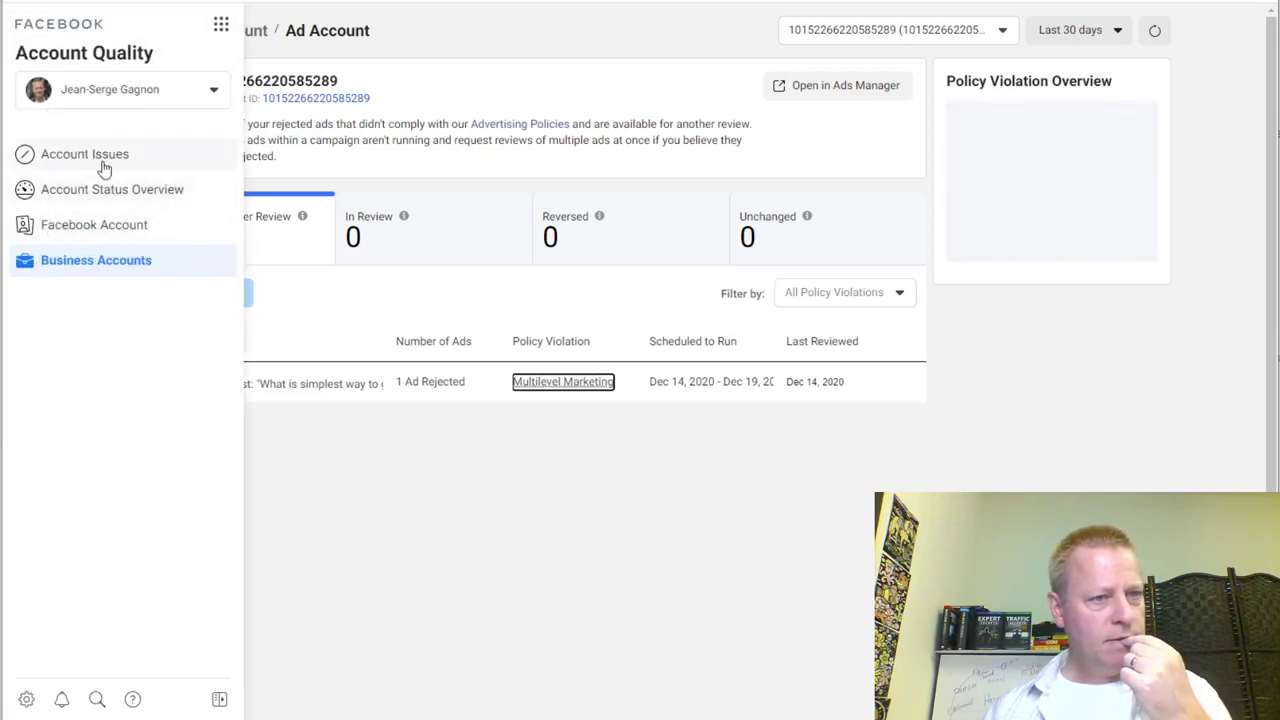
{"action": "left_click", "coordinate": [120, 195]}
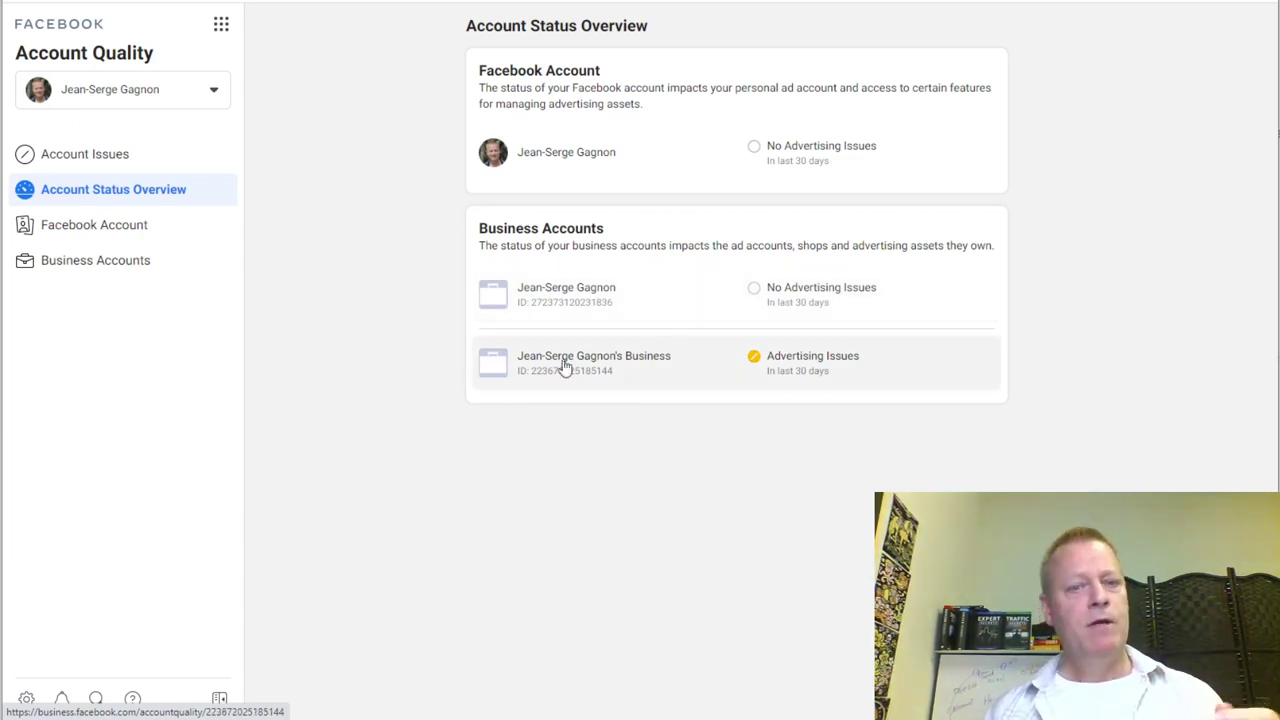
{"action": "left_click", "coordinate": [110, 266]}
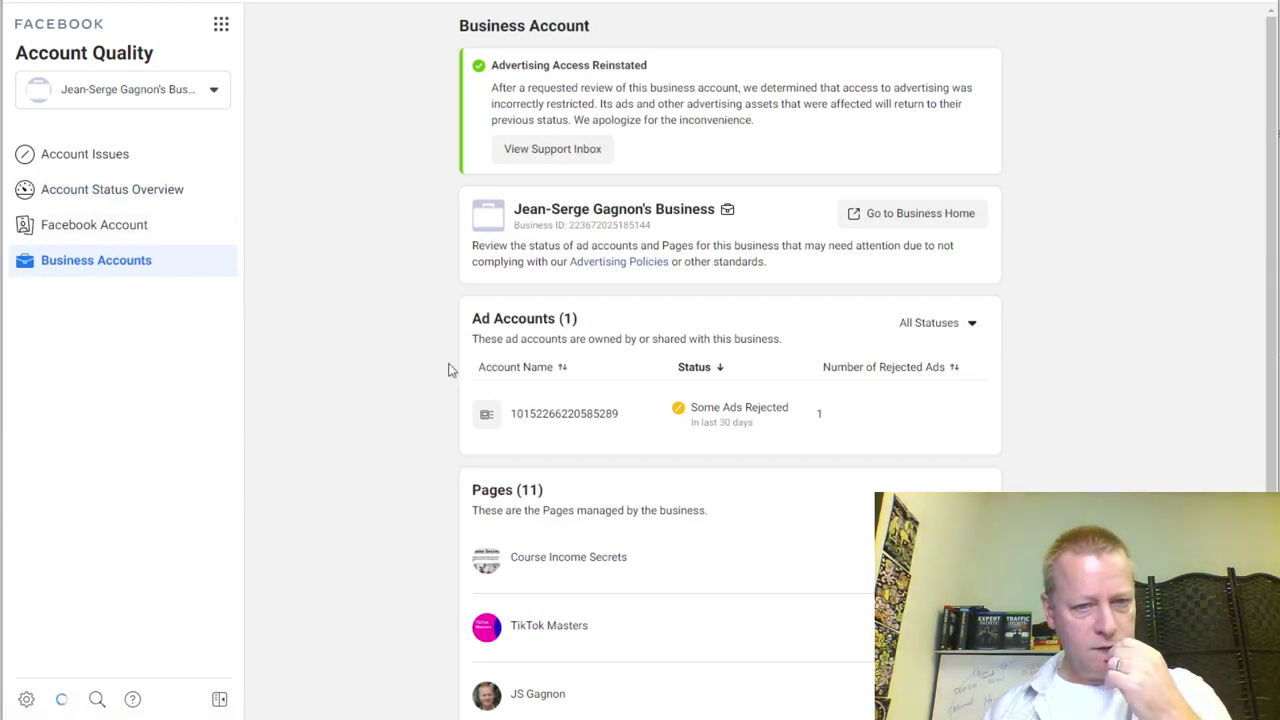
{"action": "scroll", "coordinate": [543, 366], "scroll_direction": "down", "scroll_amount": 1}
{"action": "scroll", "coordinate": [560, 170], "scroll_direction": "up", "scroll_amount": 1}
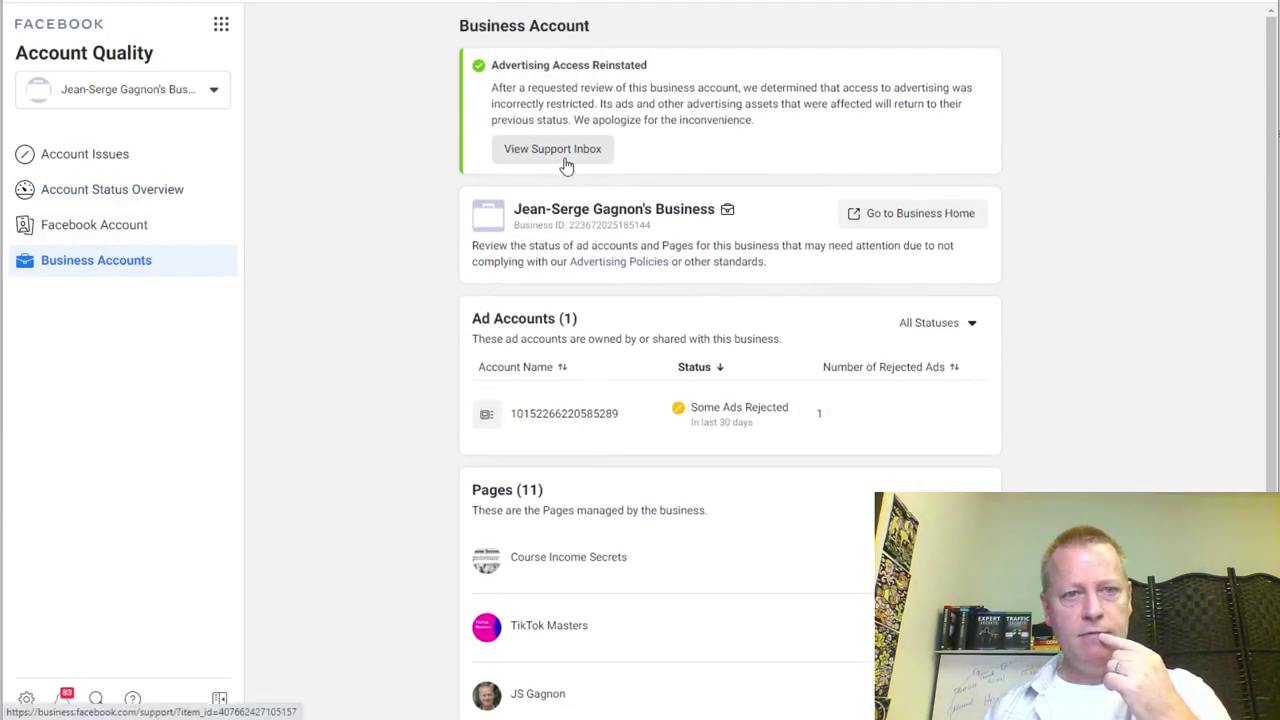
{"action": "left_click", "coordinate": [557, 157]}
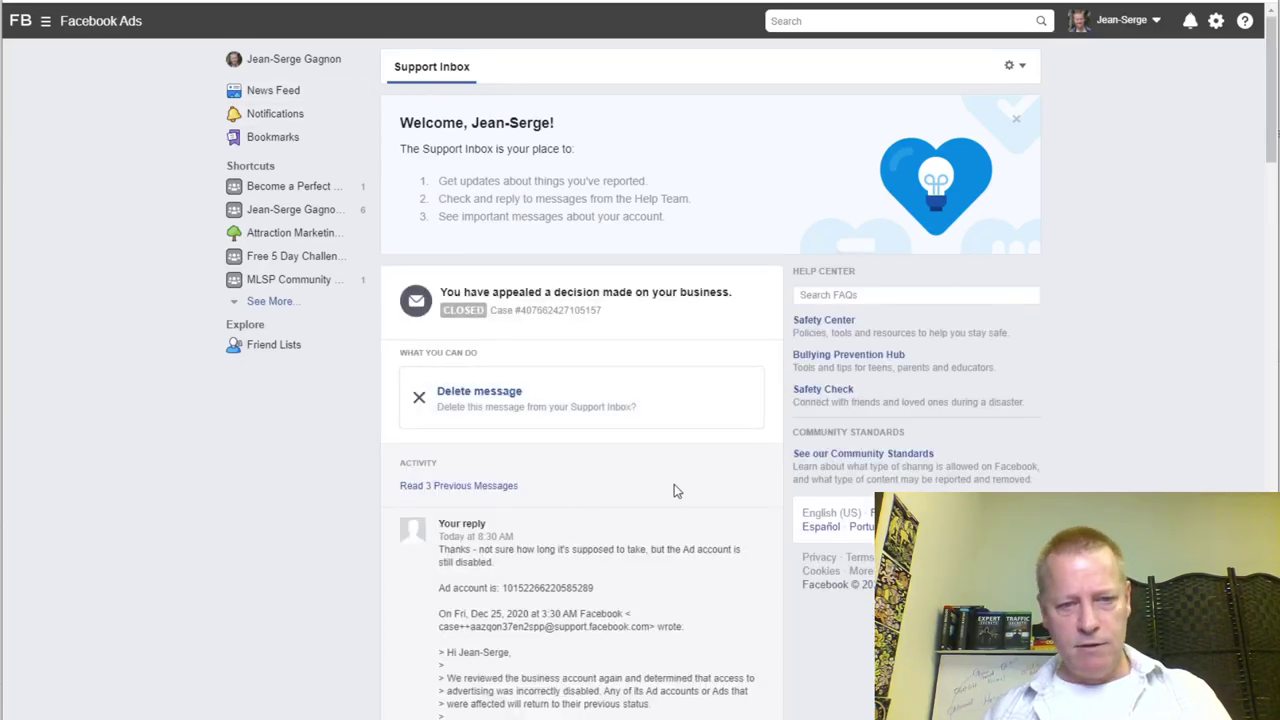
Step: Scroll through the closed business appeal thread and check the inbox notification filter options
{"action": "scroll", "coordinate": [674, 484], "scroll_direction": "down", "scroll_amount": 8}
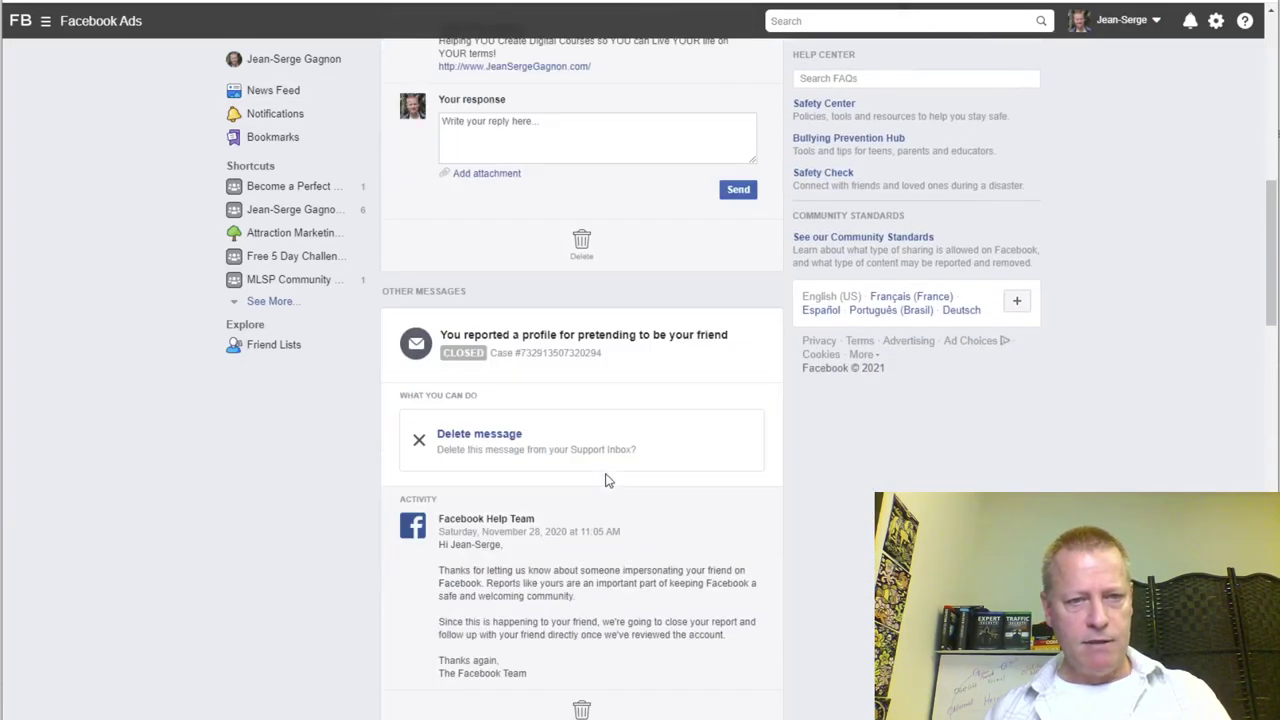
{"action": "scroll", "coordinate": [604, 480], "scroll_direction": "up", "scroll_amount": 4}
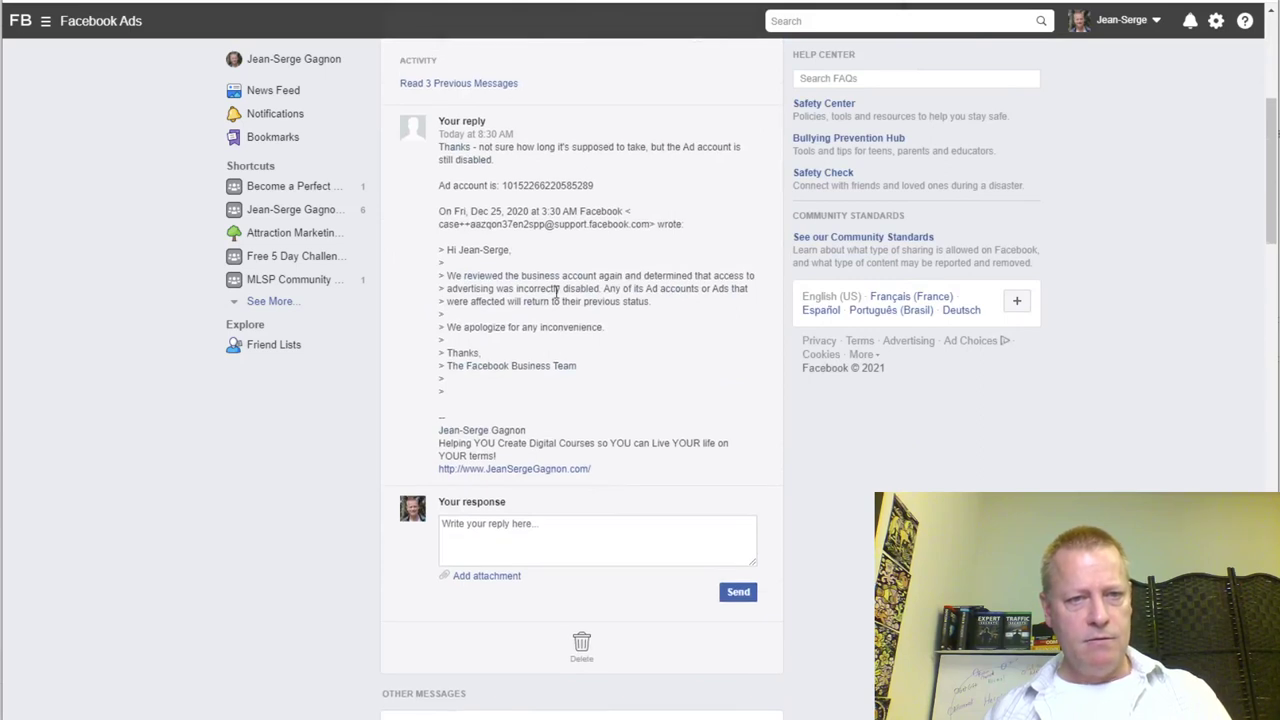
{"action": "scroll", "coordinate": [551, 293], "scroll_direction": "up", "scroll_amount": 2}
{"action": "scroll", "coordinate": [578, 372], "scroll_direction": "down", "scroll_amount": 2}
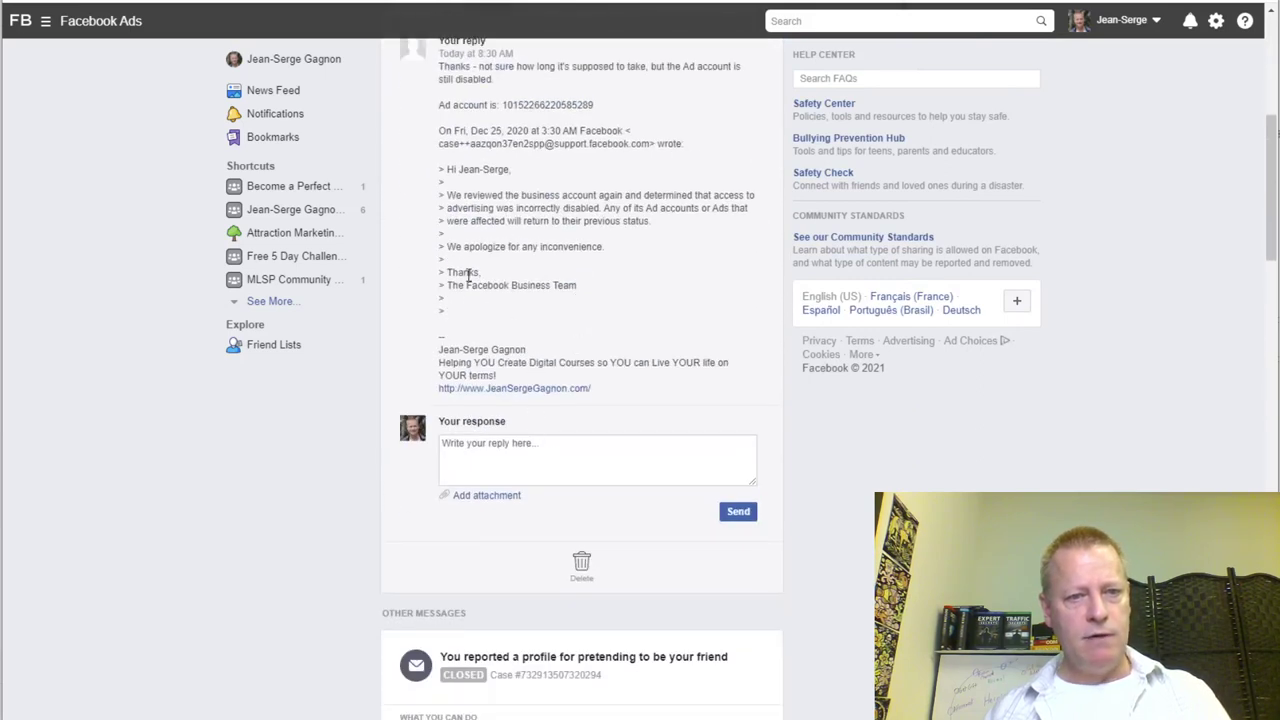
{"action": "scroll", "coordinate": [467, 275], "scroll_direction": "up", "scroll_amount": 2}
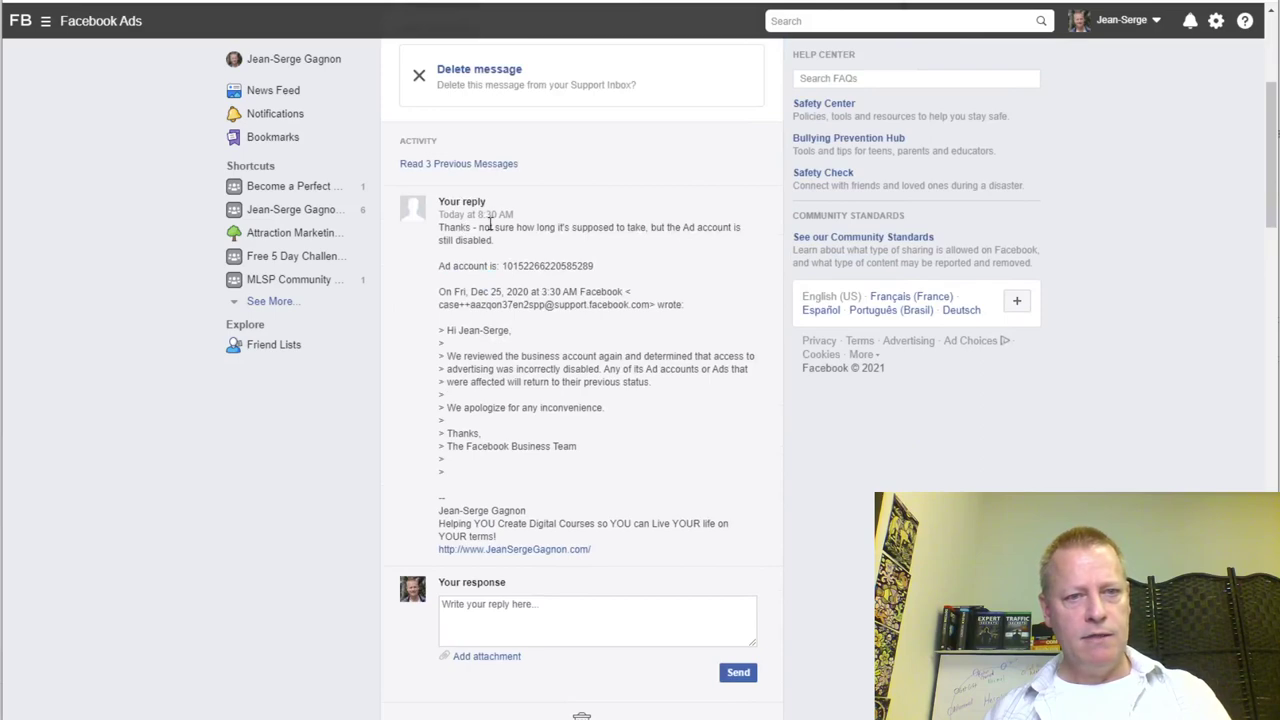
{"action": "scroll", "coordinate": [638, 364], "scroll_direction": "down", "scroll_amount": 4}
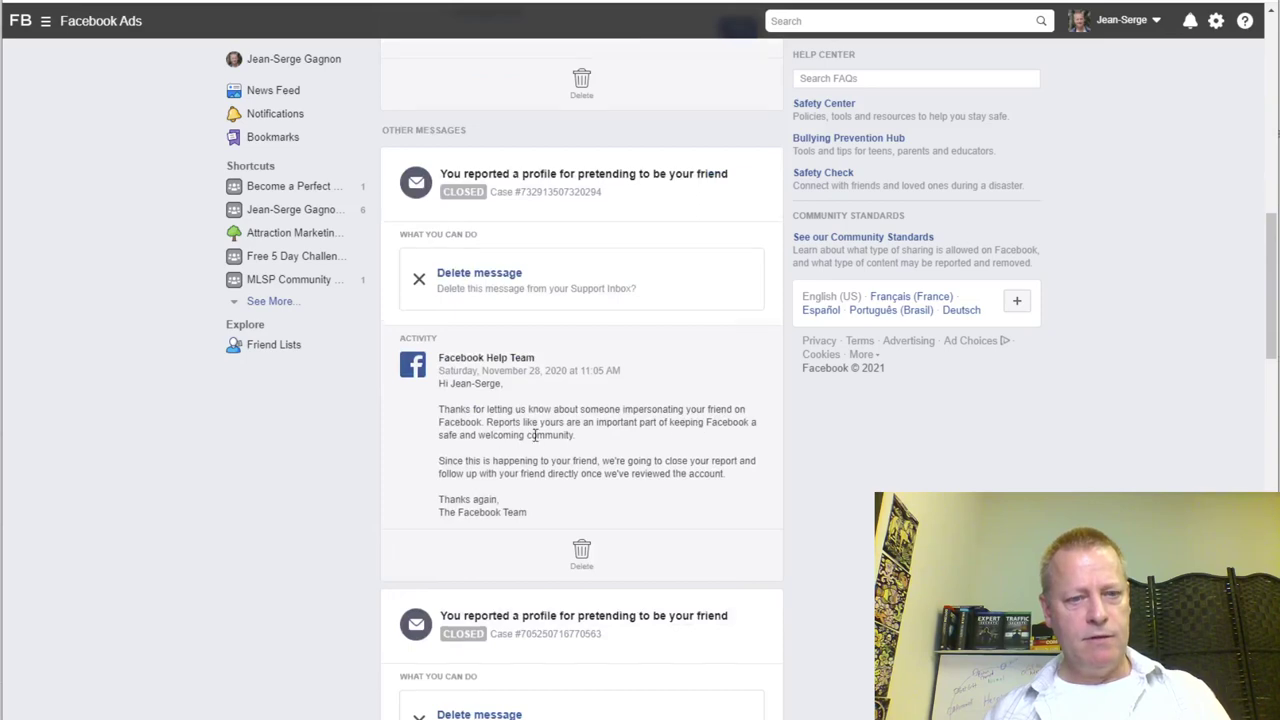
{"action": "scroll", "coordinate": [535, 436], "scroll_direction": "up", "scroll_amount": 10}
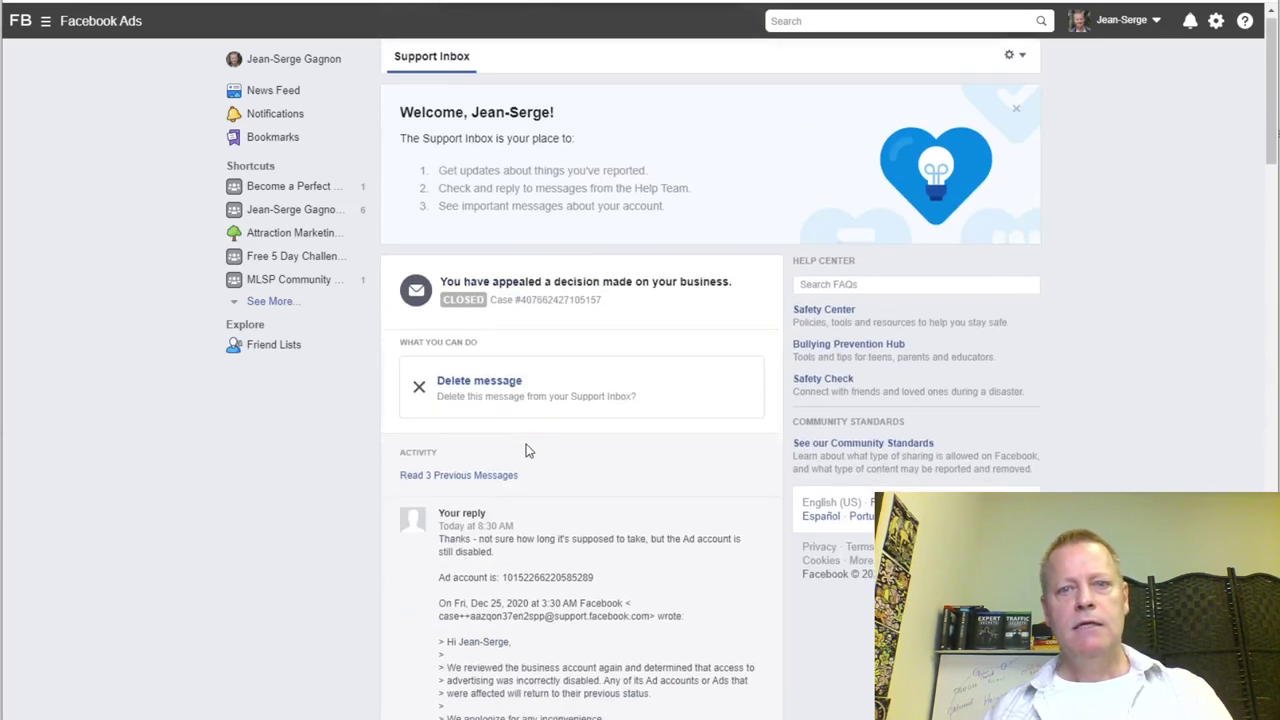
{"action": "scroll", "coordinate": [528, 451], "scroll_direction": "up", "scroll_amount": 1}
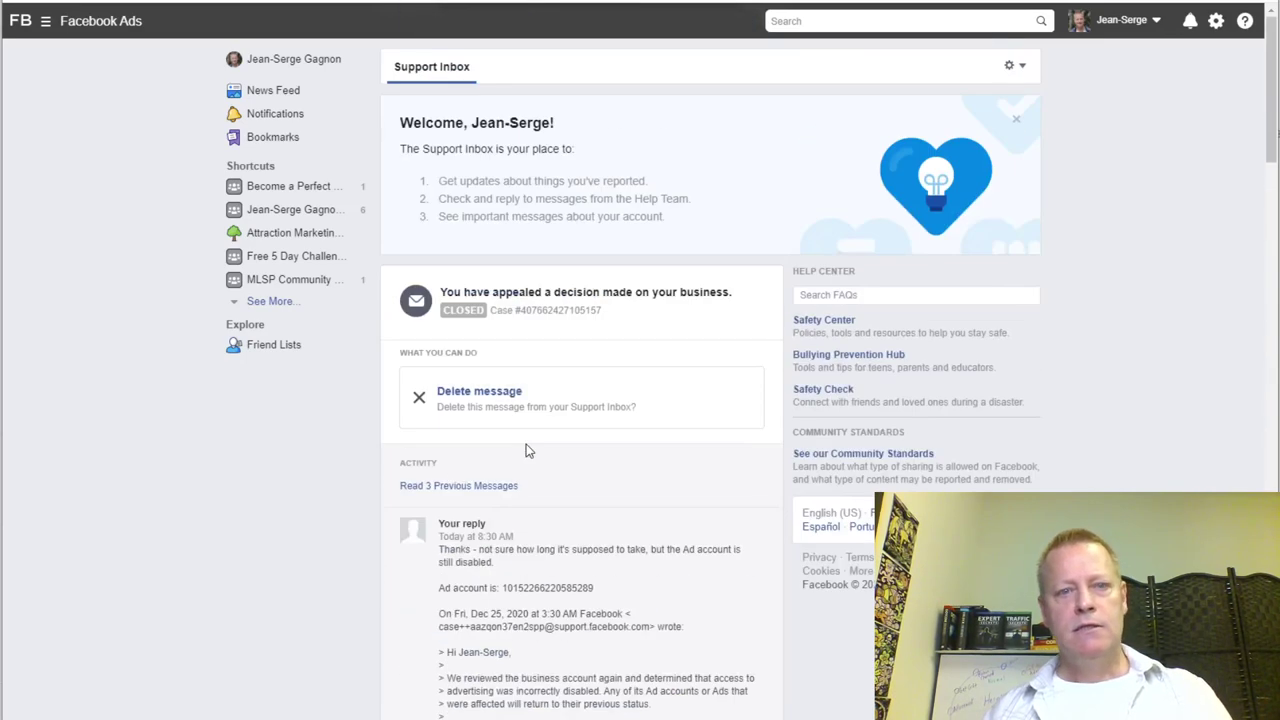
{"action": "left_click", "coordinate": [1024, 68]}
{"action": "left_click", "coordinate": [1020, 65]}
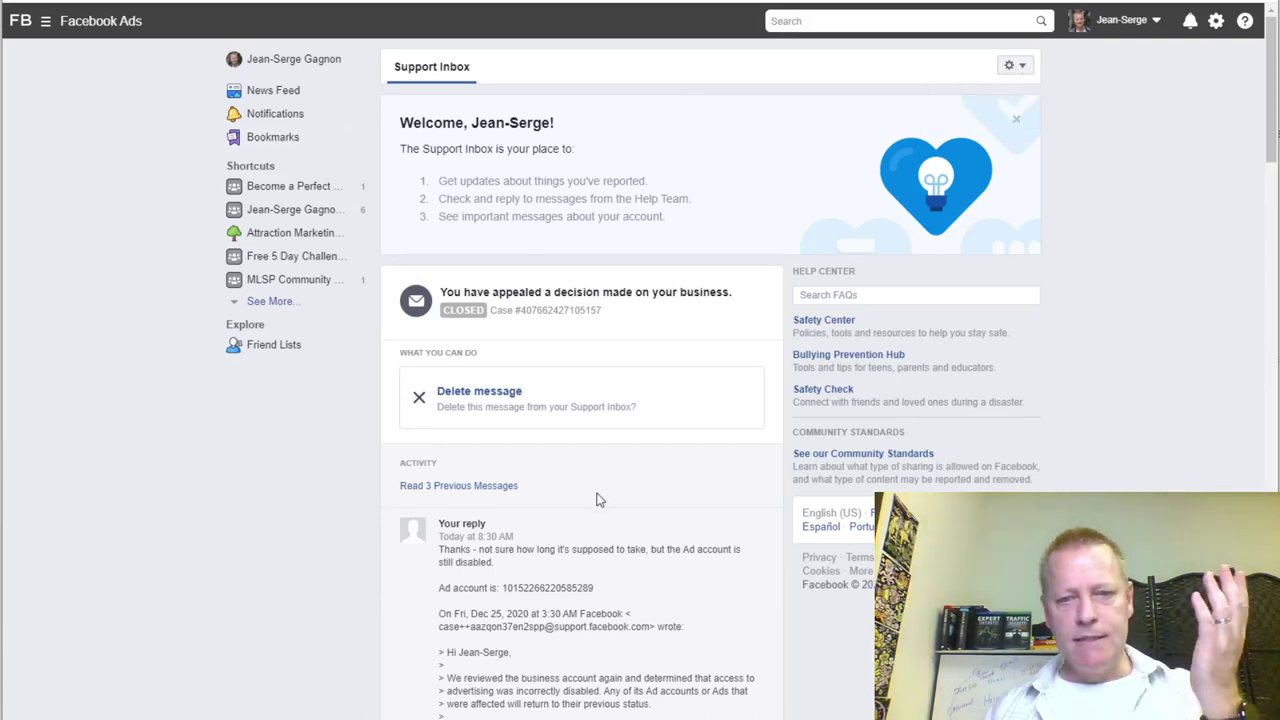
Step: Reread the appeal messages and briefly open and close the Help side panel
{"action": "scroll", "coordinate": [597, 500], "scroll_direction": "down", "scroll_amount": 13}
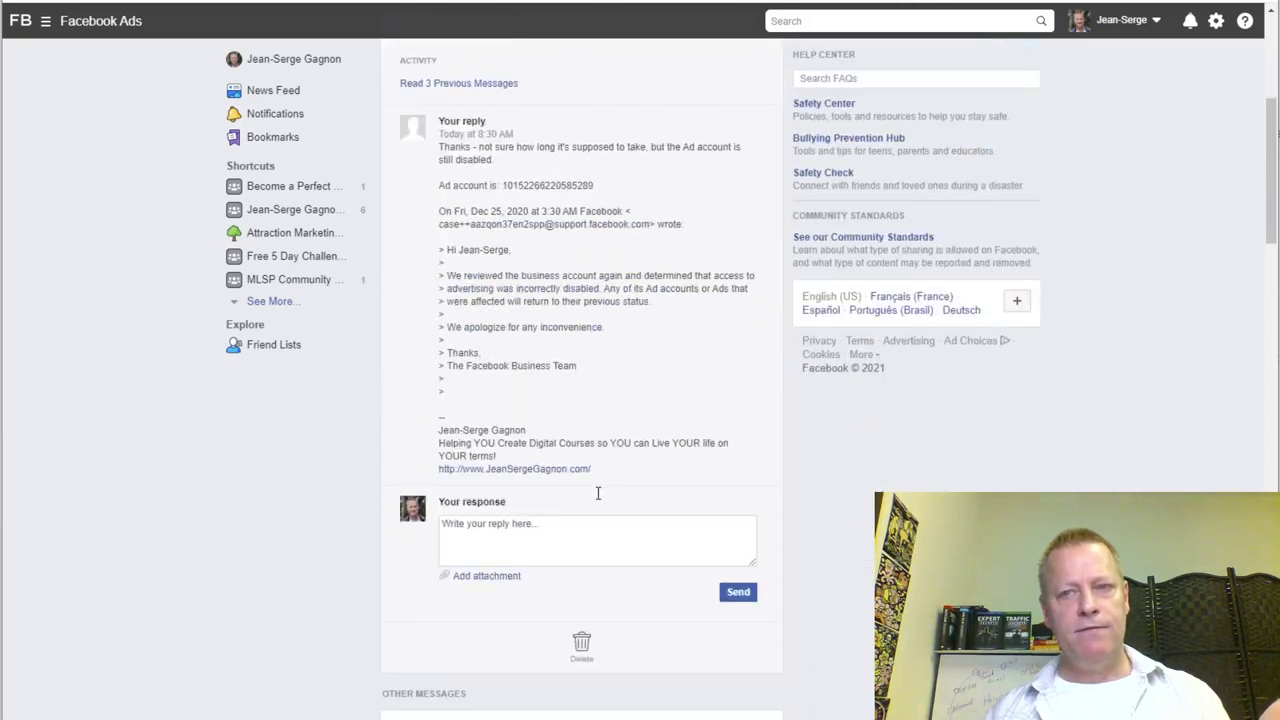
{"action": "scroll", "coordinate": [604, 489], "scroll_direction": "down", "scroll_amount": 10}
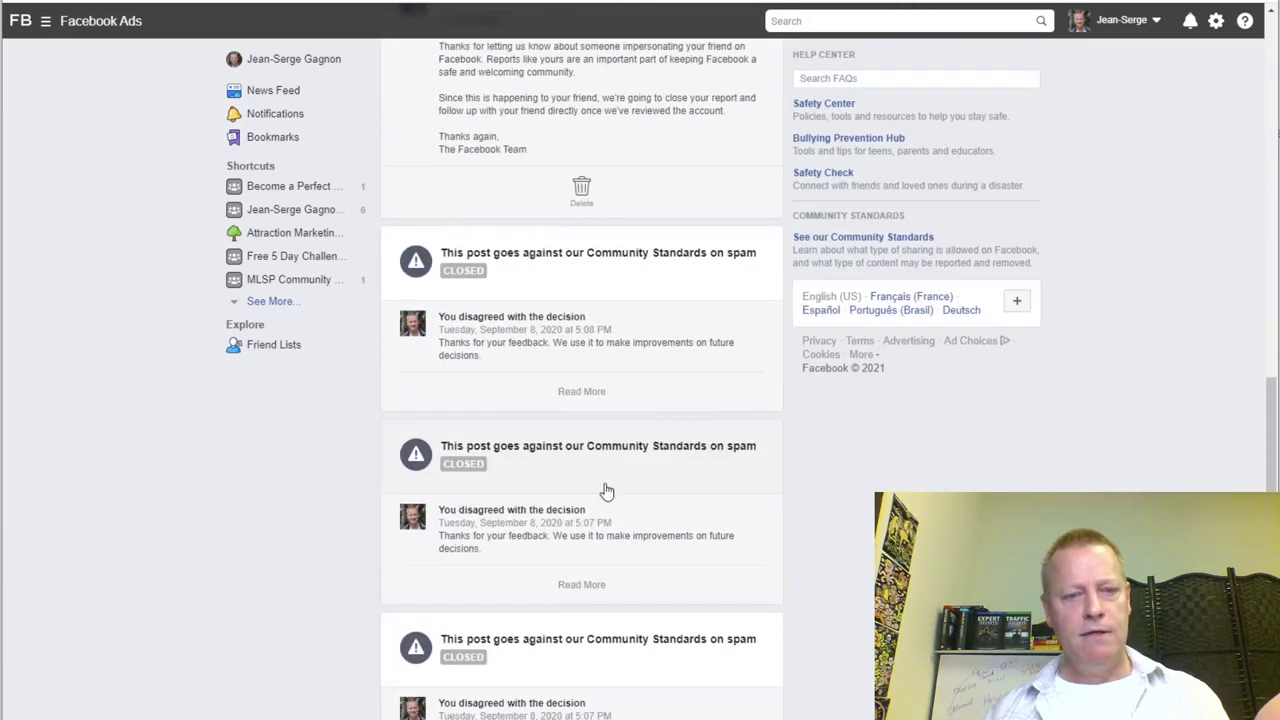
{"action": "scroll", "coordinate": [604, 489], "scroll_direction": "up", "scroll_amount": 8}
{"action": "scroll", "coordinate": [605, 490], "scroll_direction": "up", "scroll_amount": 15}
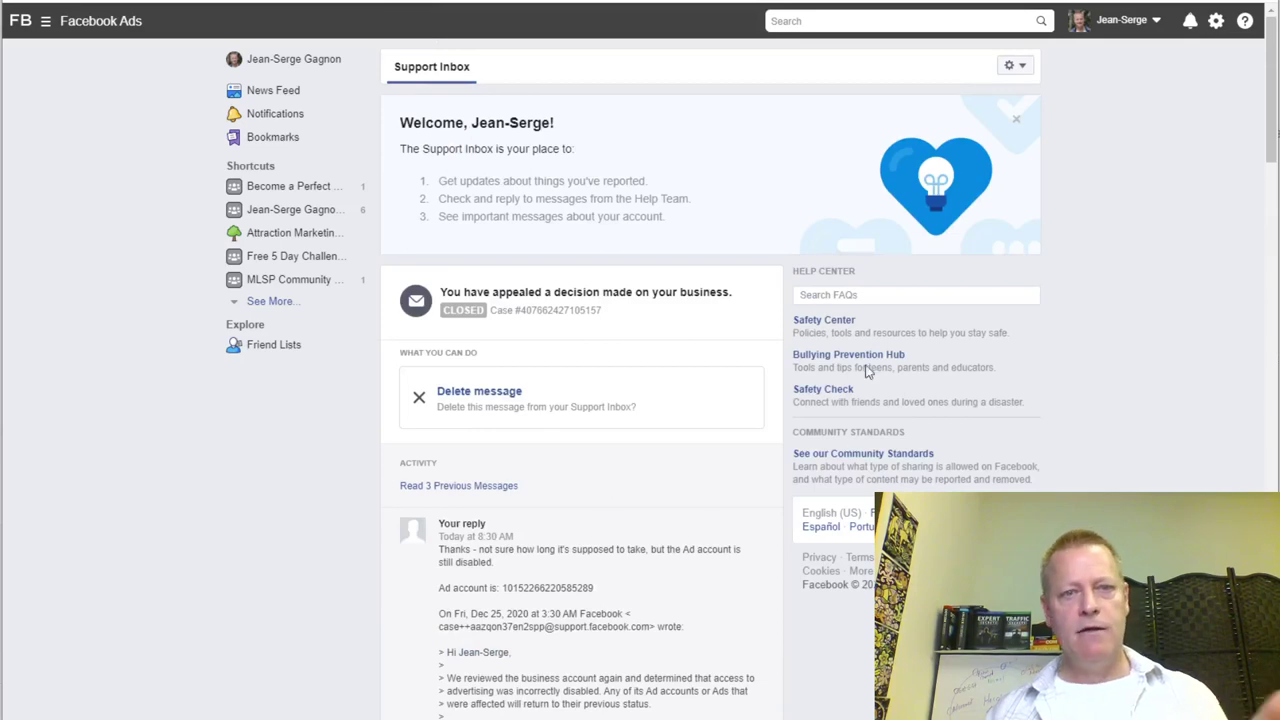
{"action": "scroll", "coordinate": [682, 470], "scroll_direction": "down", "scroll_amount": 3}
{"action": "scroll", "coordinate": [682, 476], "scroll_direction": "up", "scroll_amount": 3}
{"action": "left_click", "coordinate": [1245, 20]}
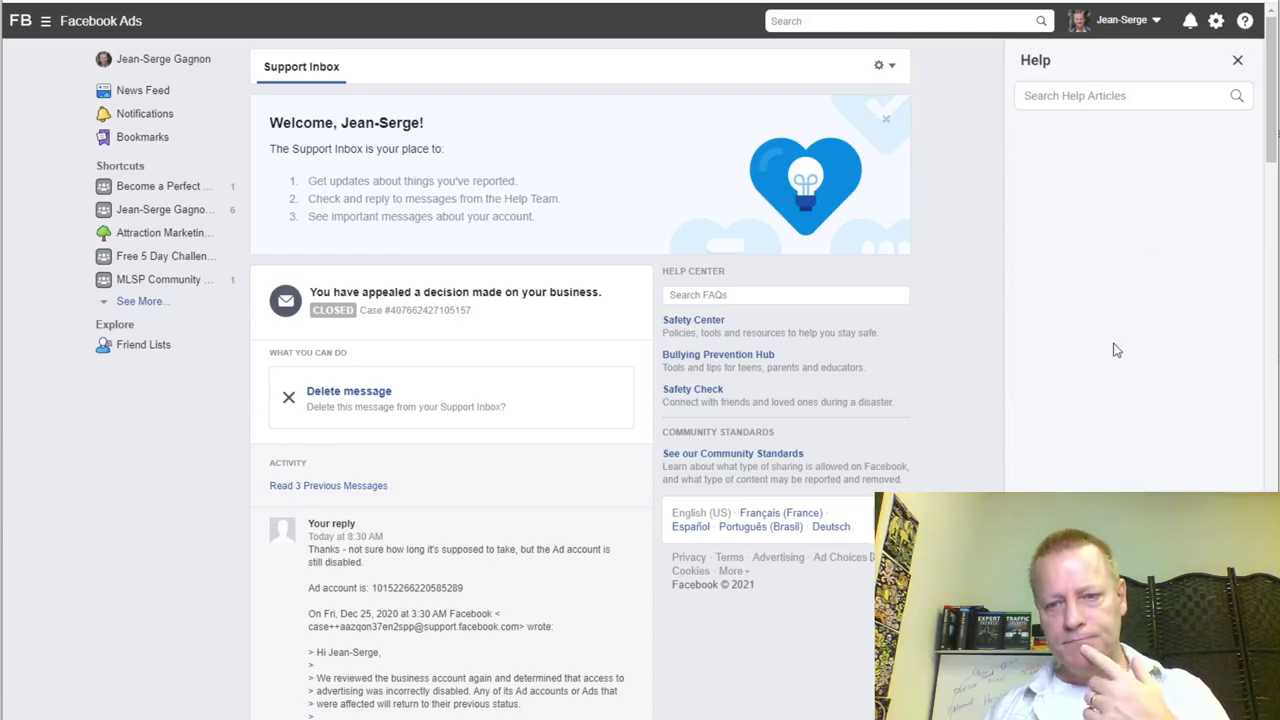
{"action": "mouse_move", "coordinate": [1270, 133]}
{"action": "left_mouse_down"}
{"action": "mouse_move", "coordinate": [1270, 420]}
{"action": "mouse_move", "coordinate": [1270, 133]}
{"action": "left_mouse_up"}
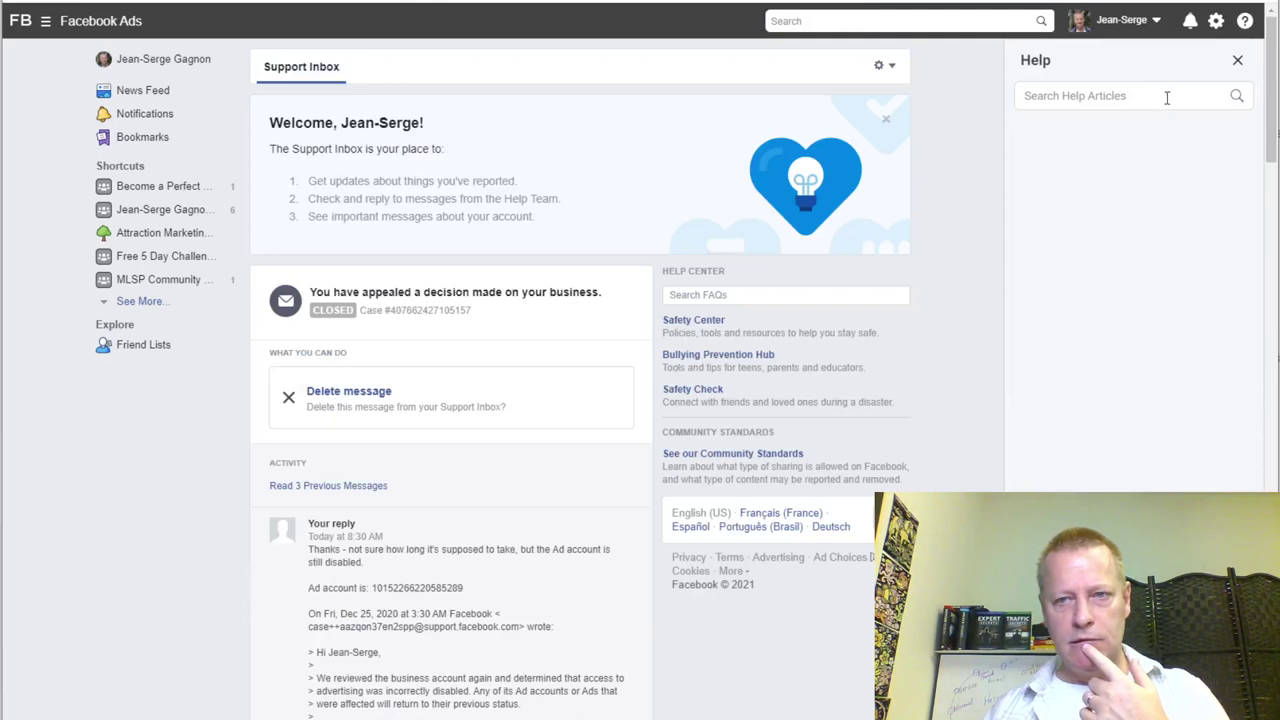
{"action": "left_click", "coordinate": [1240, 62]}
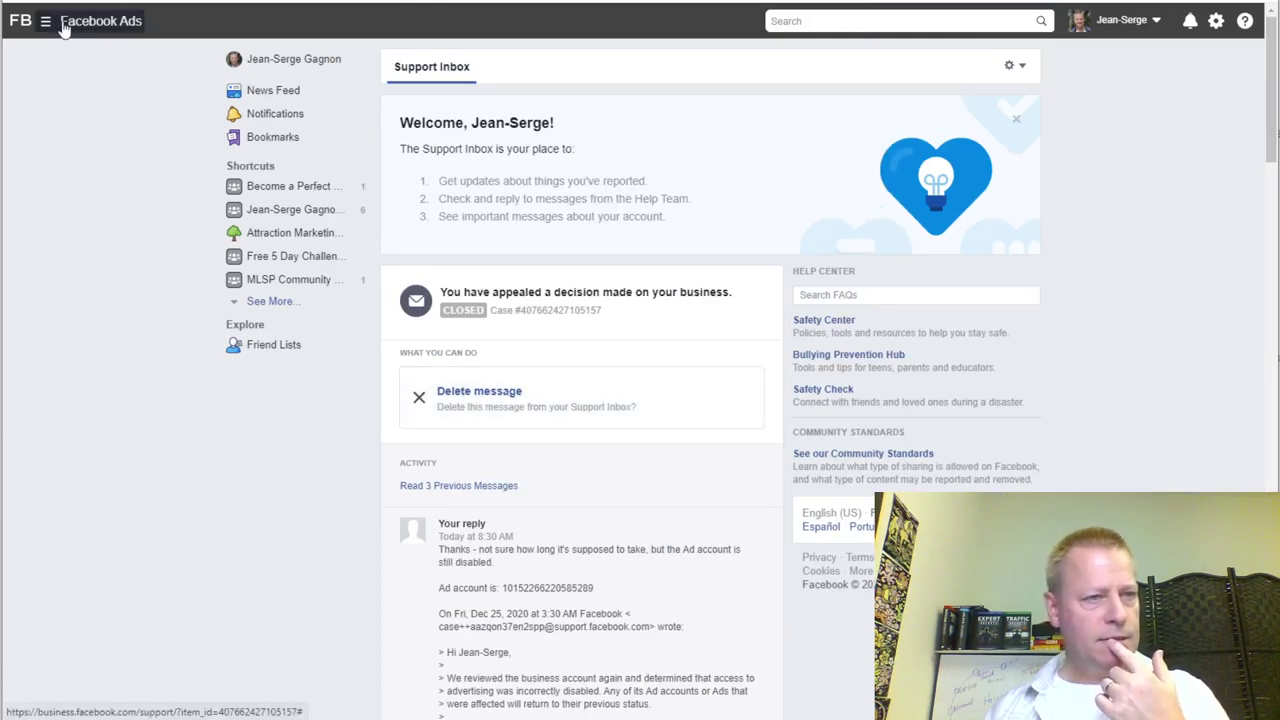
{"action": "mouse_move", "coordinate": [62, 24]}
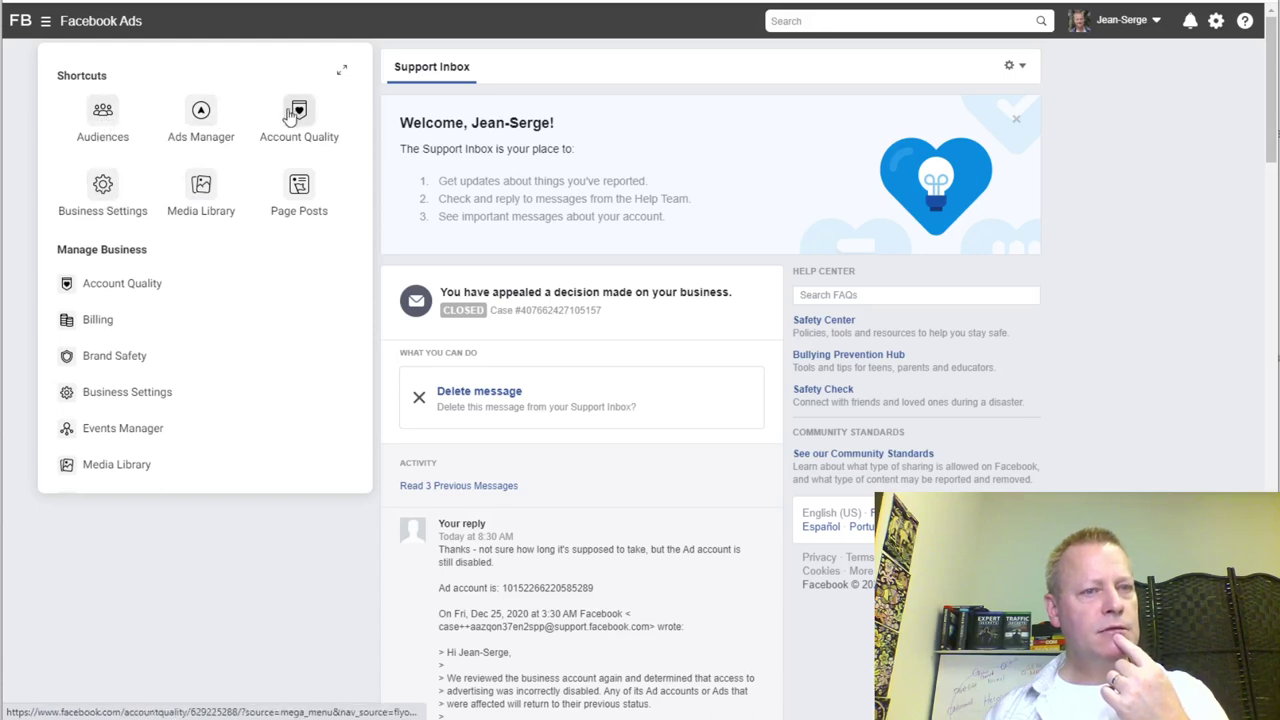
Step: View the Account Disabled campaigns in Ads Manager and check its extra options menu
{"action": "left_click", "coordinate": [200, 118]}
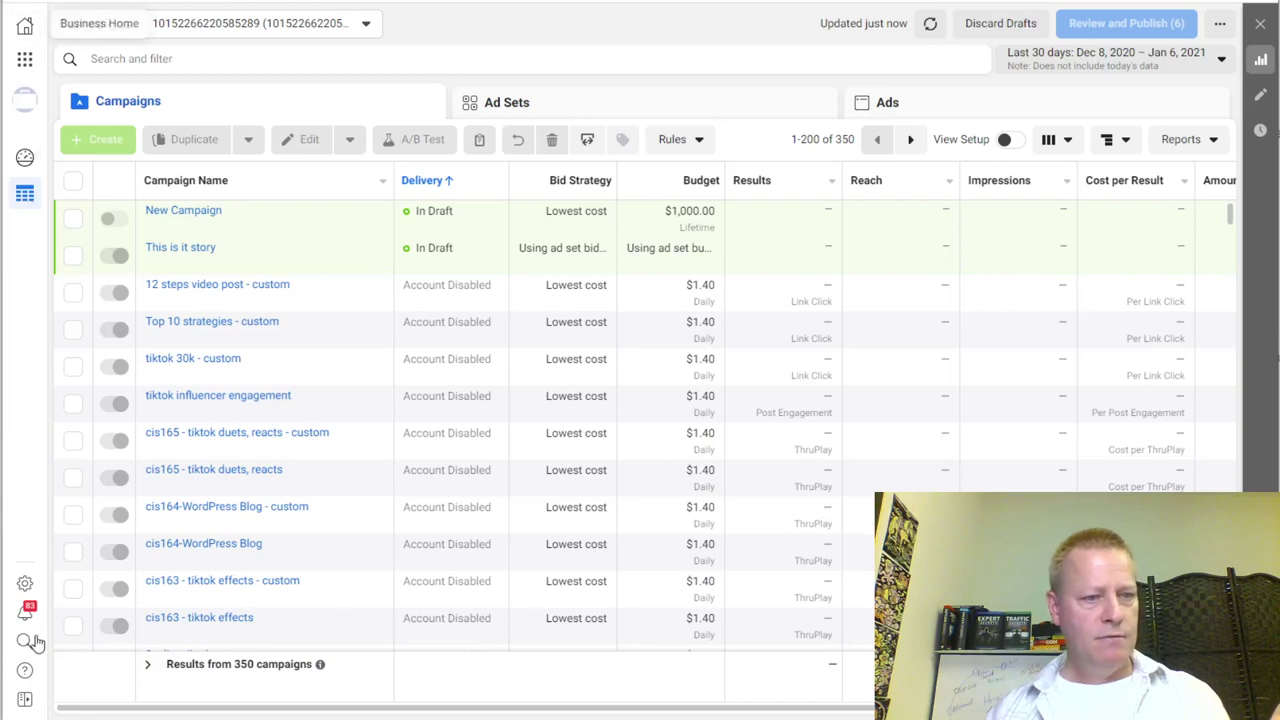
{"action": "left_click", "coordinate": [1220, 24]}
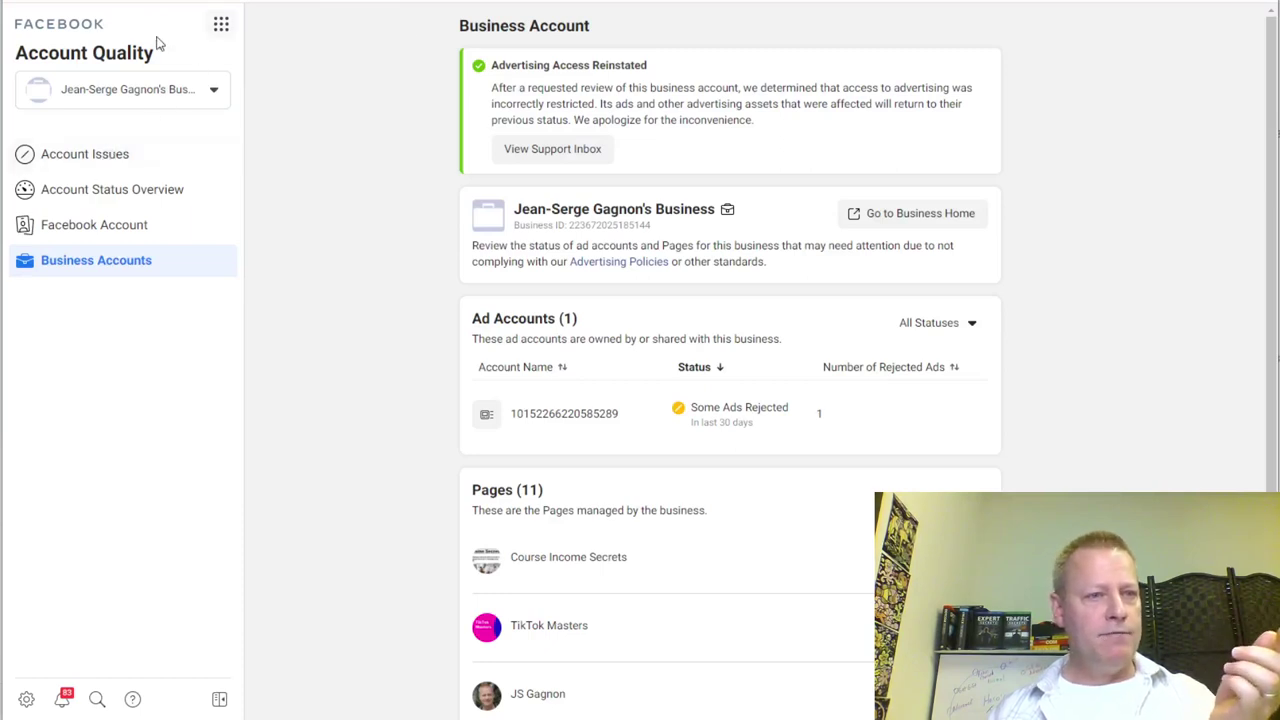
Step: Return to the Ads Manager Campaigns list from the Business Tools shortcuts
{"action": "left_click", "coordinate": [220, 24]}
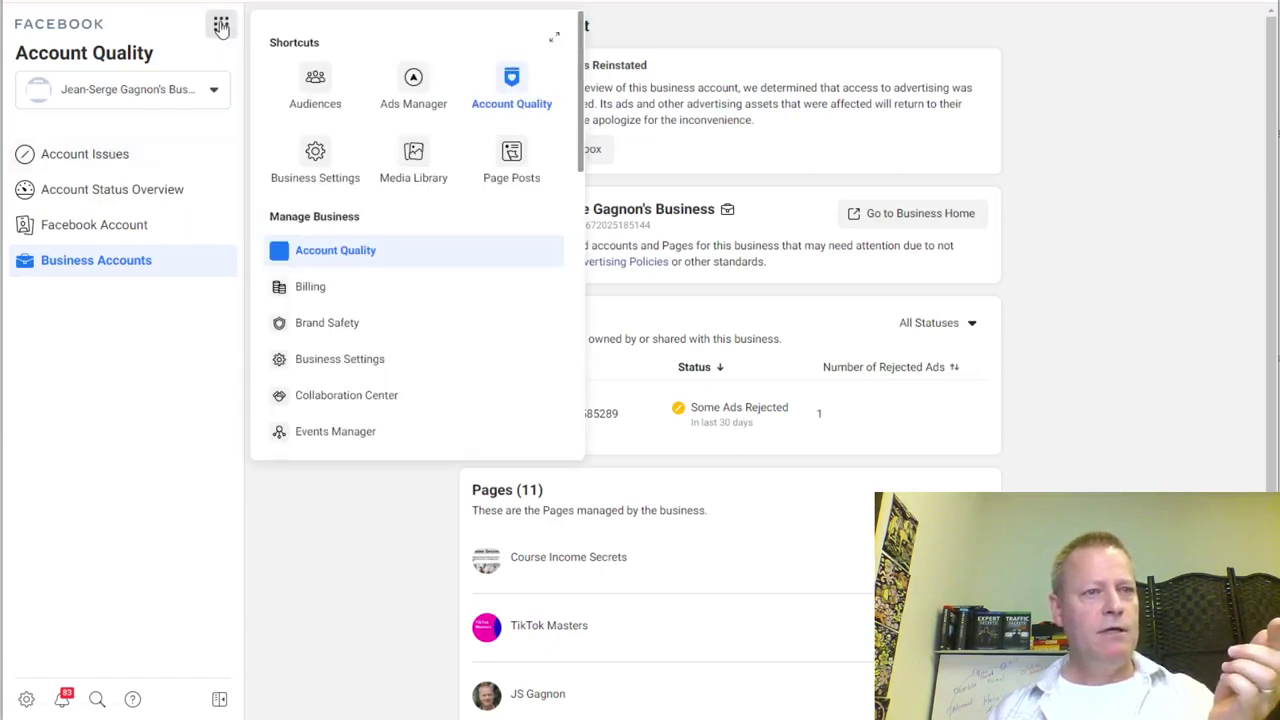
{"action": "left_click", "coordinate": [413, 88]}
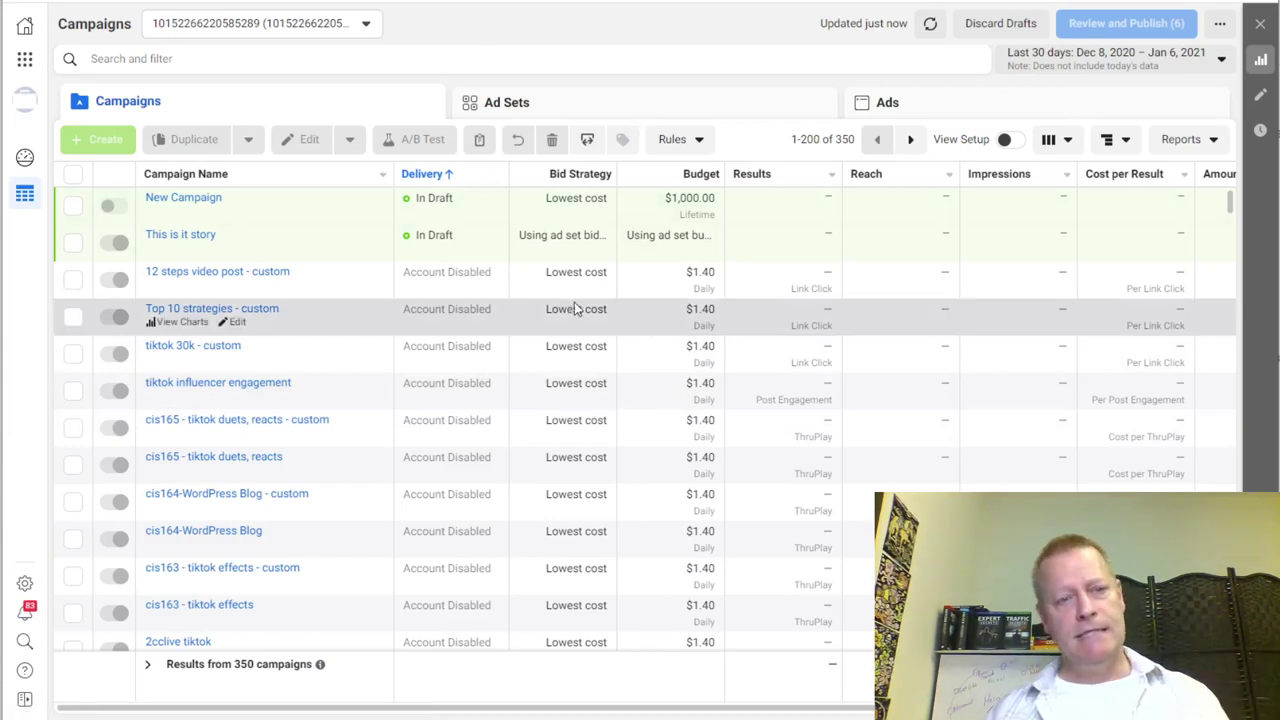
Step: Read the policy-violation warning, highlighting the advertising policies text, and briefly check Business Tools
{"action": "scroll", "coordinate": [573, 366], "scroll_direction": "down", "scroll_amount": 3}
{"action": "scroll", "coordinate": [575, 372], "scroll_direction": "up", "scroll_amount": 3}
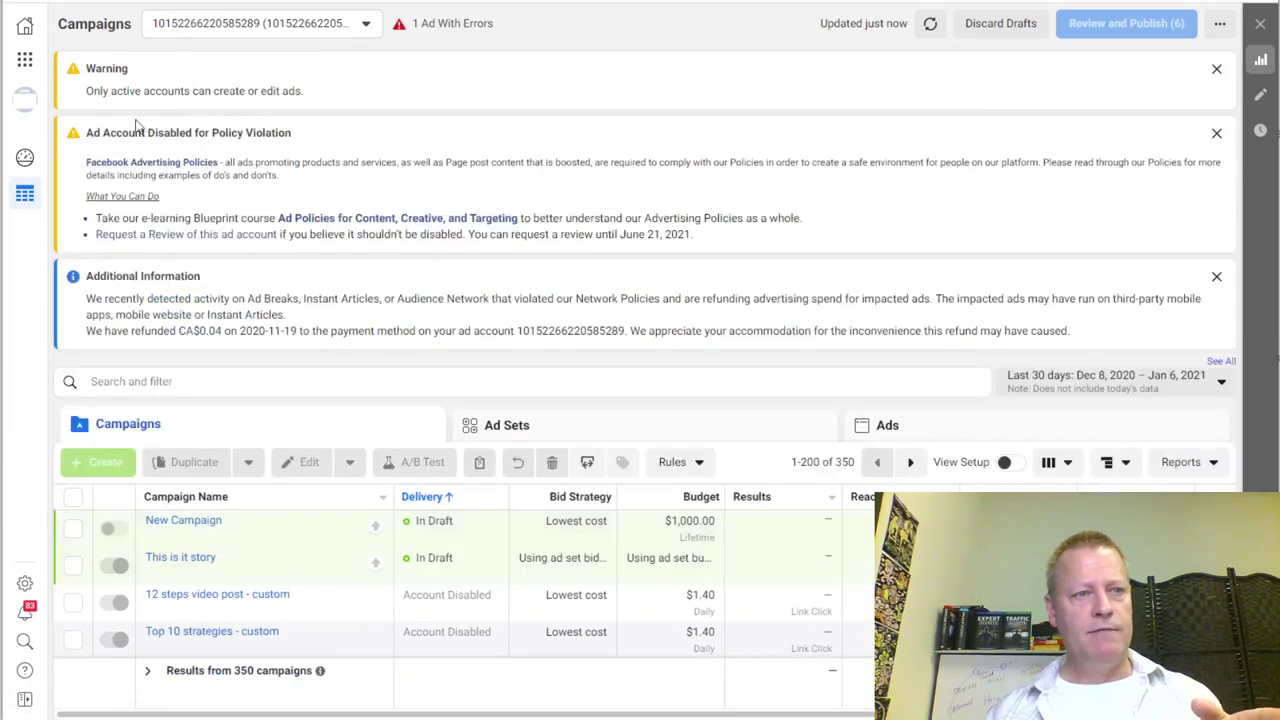
{"action": "left_click_drag", "start_coordinate": [86, 162], "coordinate": [118, 160]}
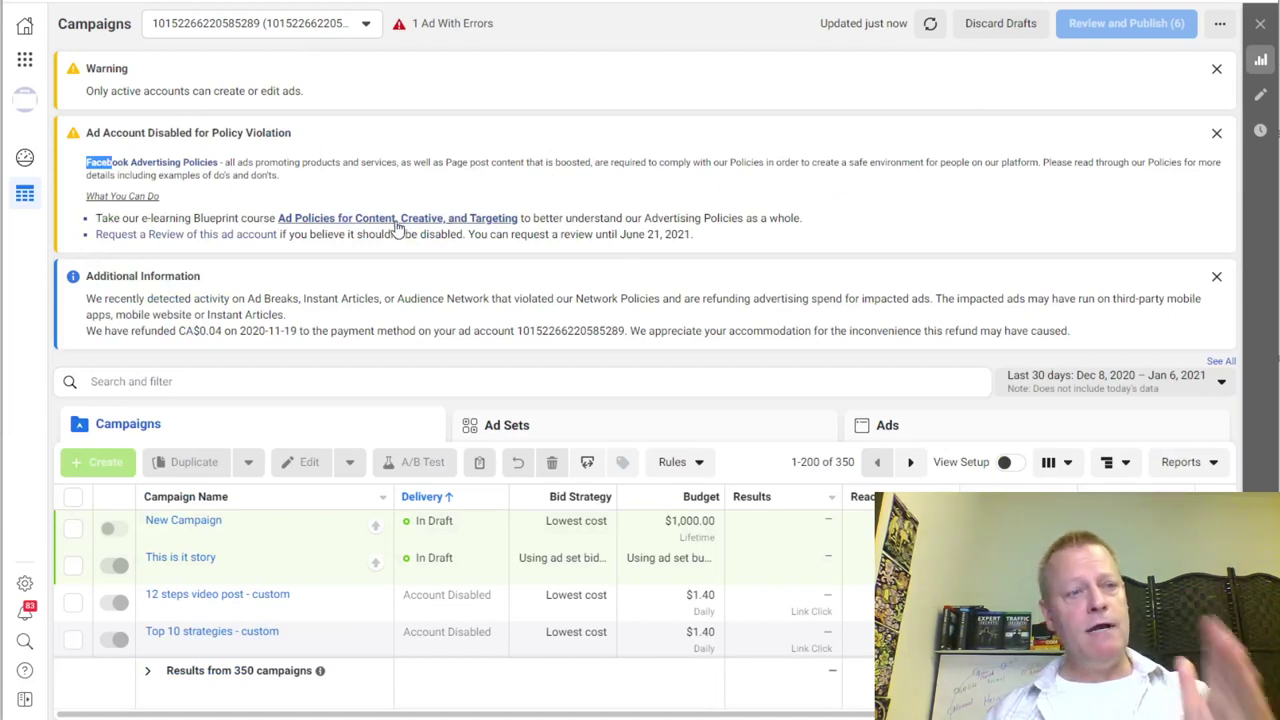
{"action": "left_click", "coordinate": [25, 62]}
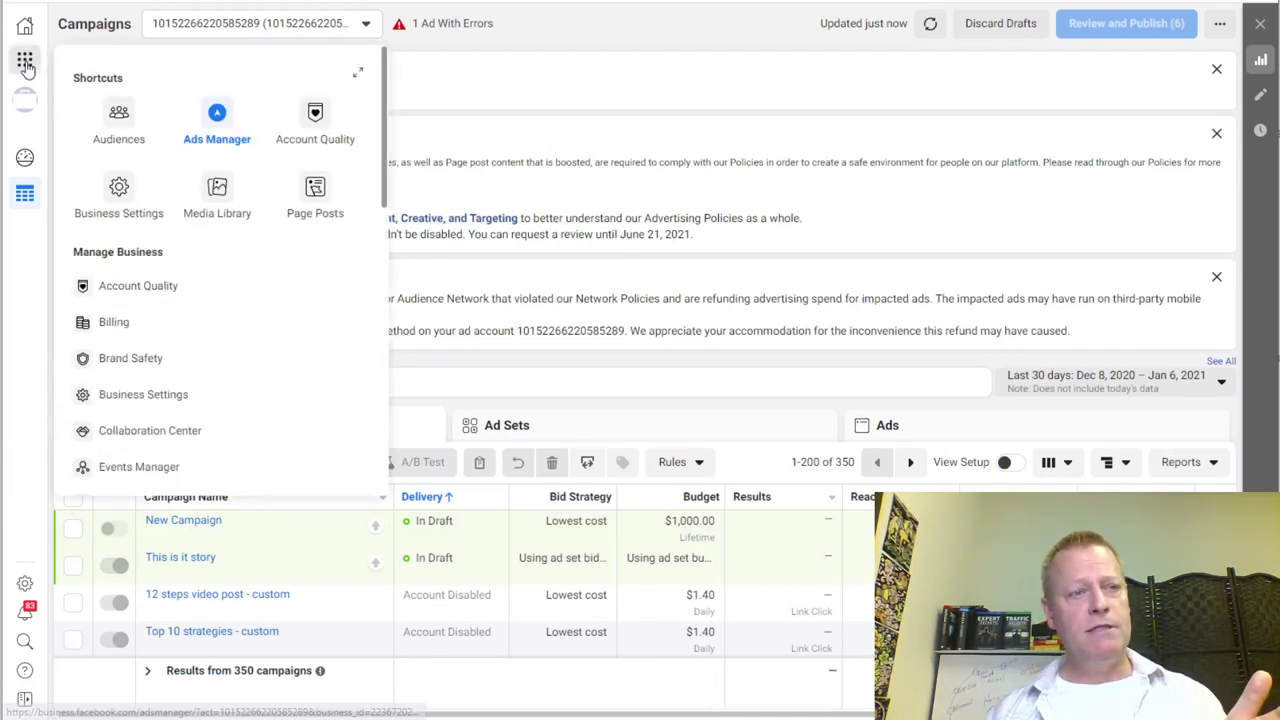
{"action": "left_click", "coordinate": [517, 181]}
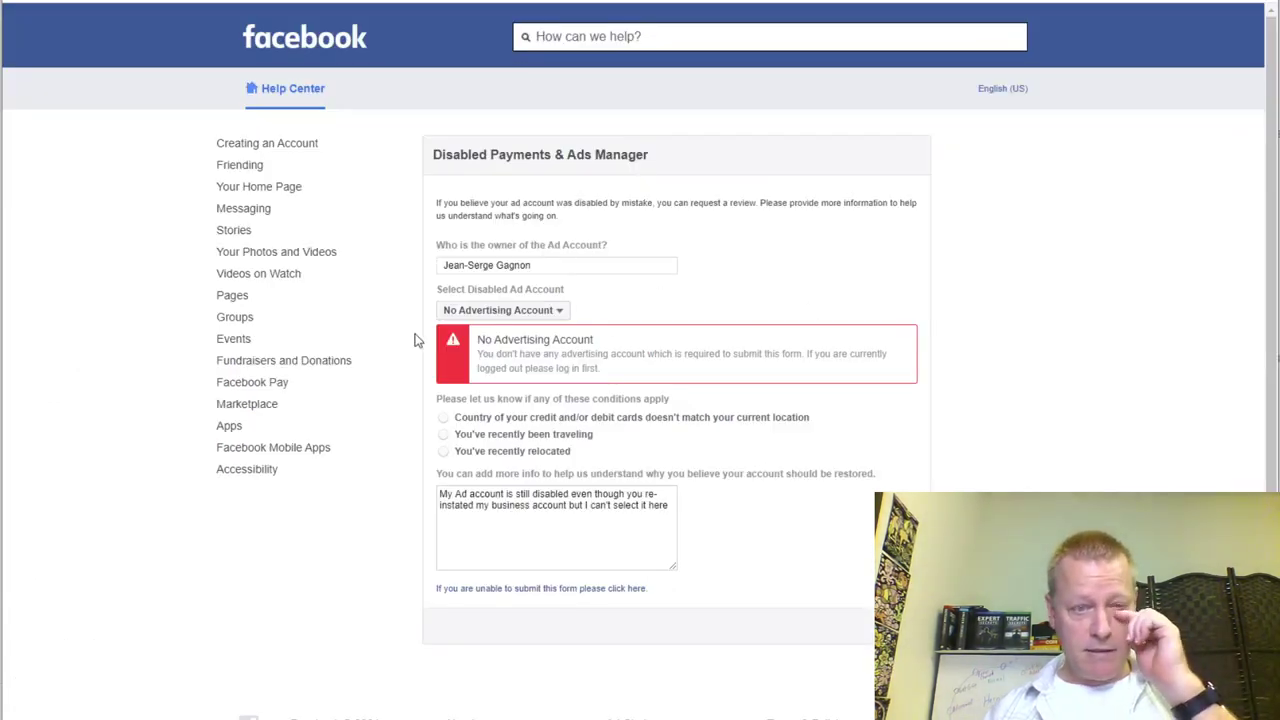
Step: Check the Select Disabled Ad Account dropdown, which offers only No Advertising Account
{"action": "left_click", "coordinate": [503, 312]}
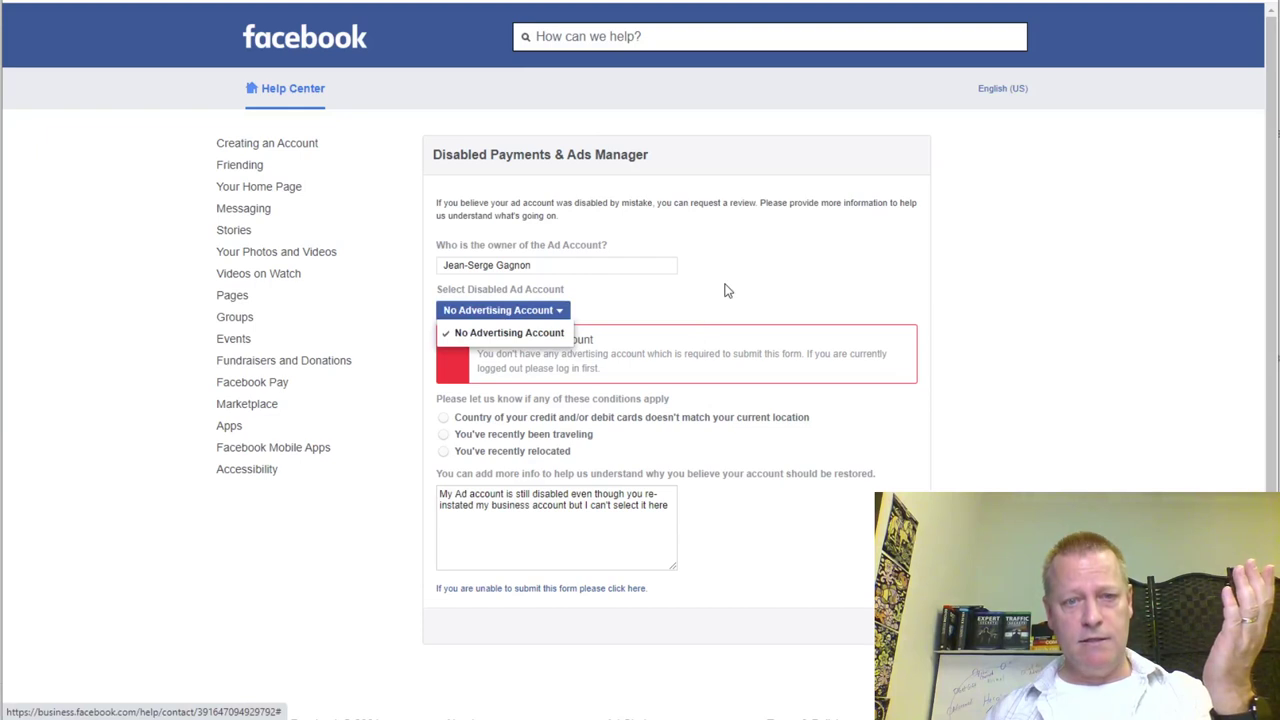
{"action": "left_click", "coordinate": [450, 69]}
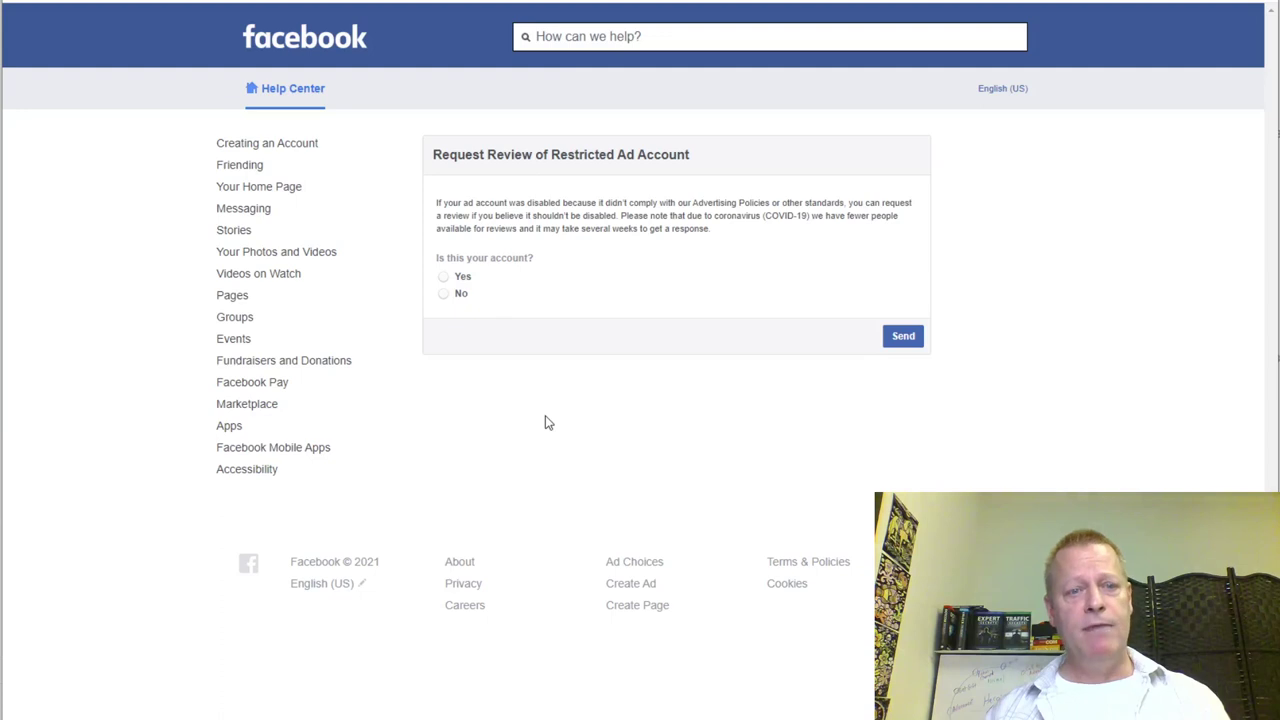
Step: Confirm ownership, check the ad account list, submit the request, and dismiss the No Advertising Account error
{"action": "left_click", "coordinate": [444, 278]}
{"action": "left_click", "coordinate": [512, 339]}
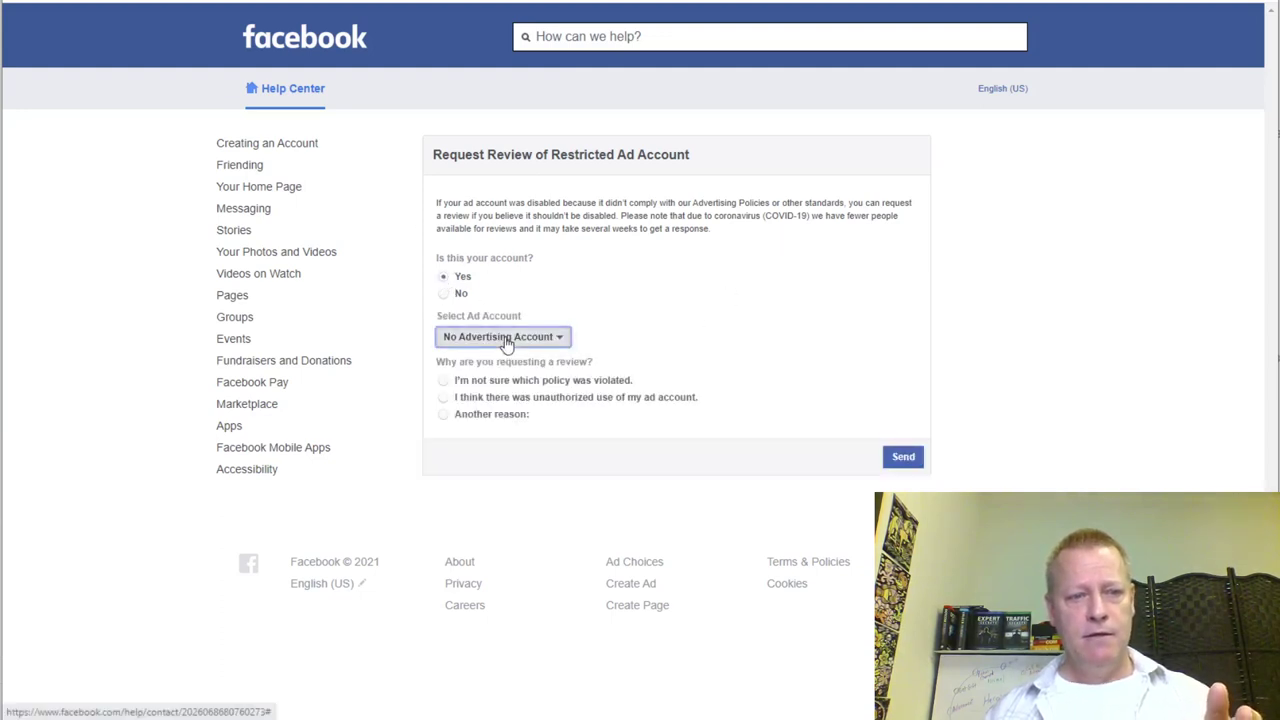
{"action": "left_click", "coordinate": [615, 347]}
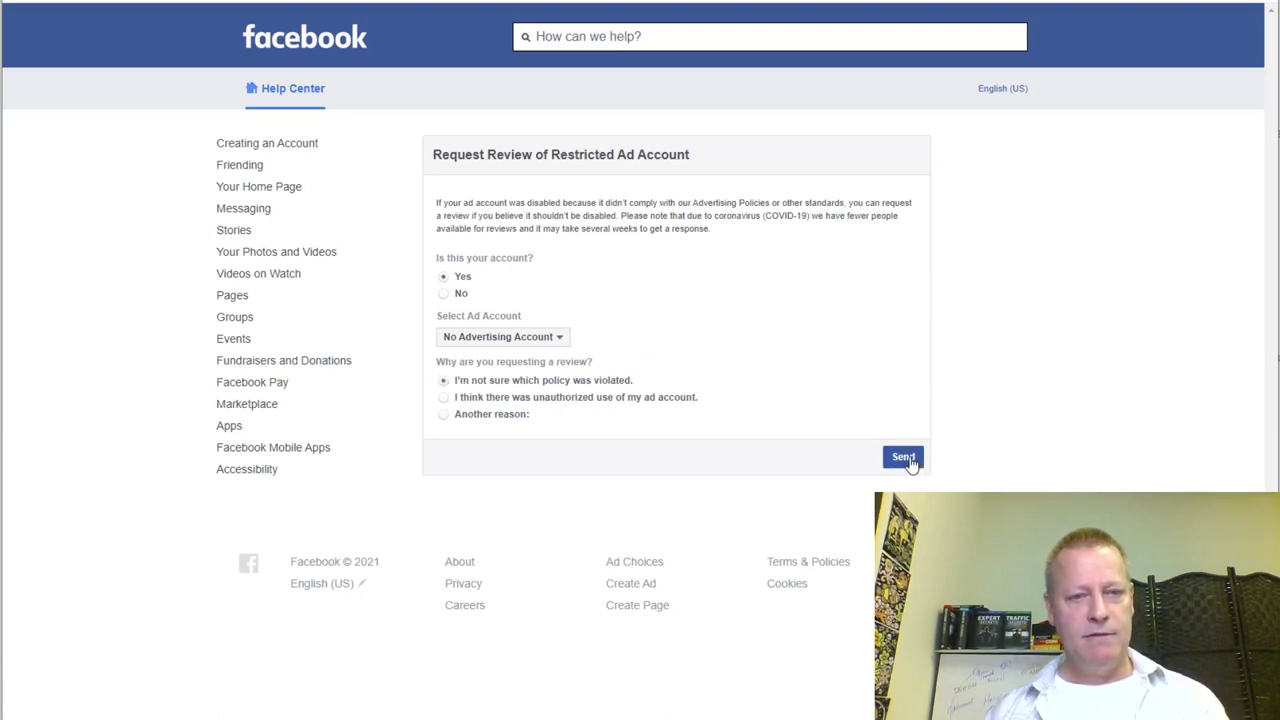
{"action": "left_click", "coordinate": [540, 338]}
{"action": "left_click", "coordinate": [530, 358]}
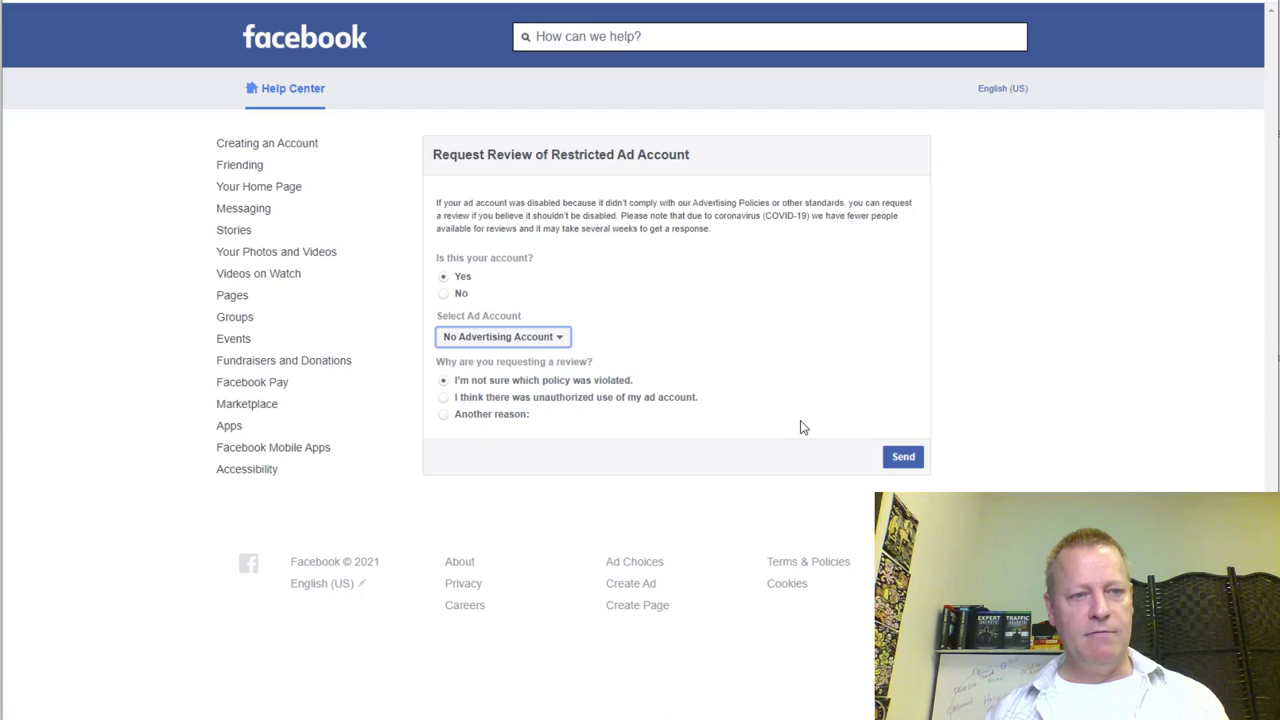
{"action": "left_click", "coordinate": [903, 457]}
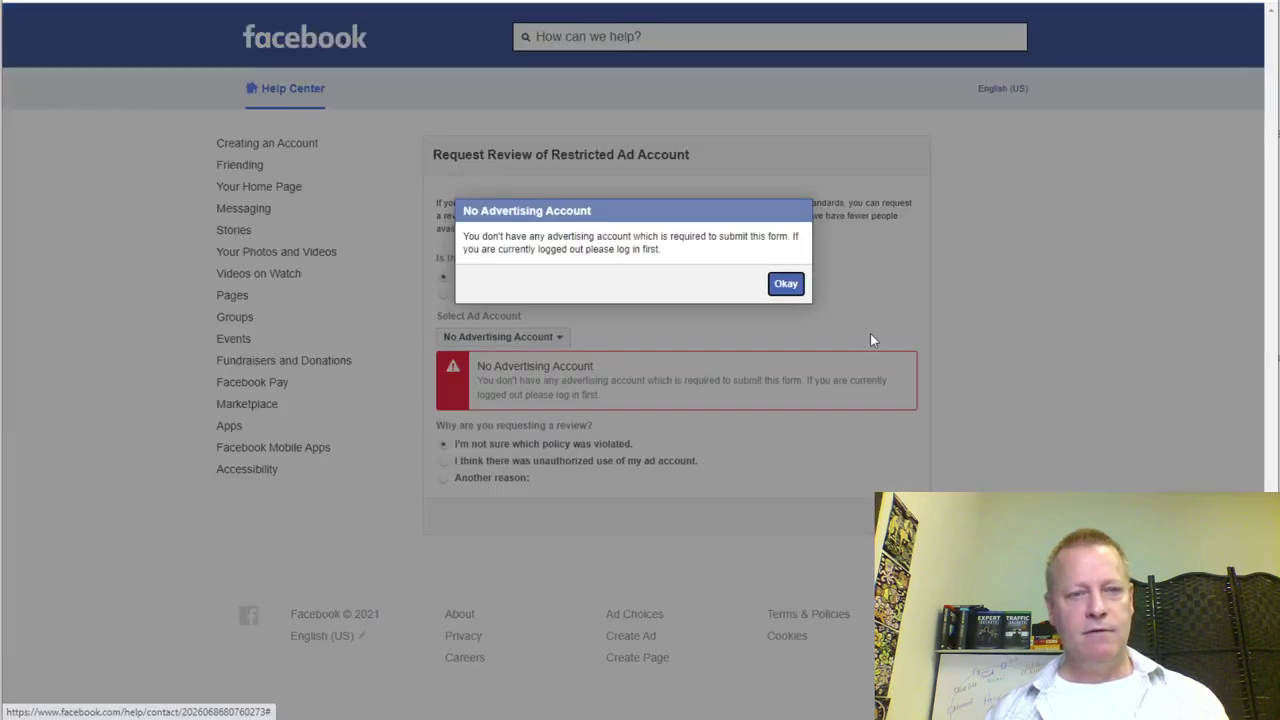
{"action": "left_click", "coordinate": [786, 285]}
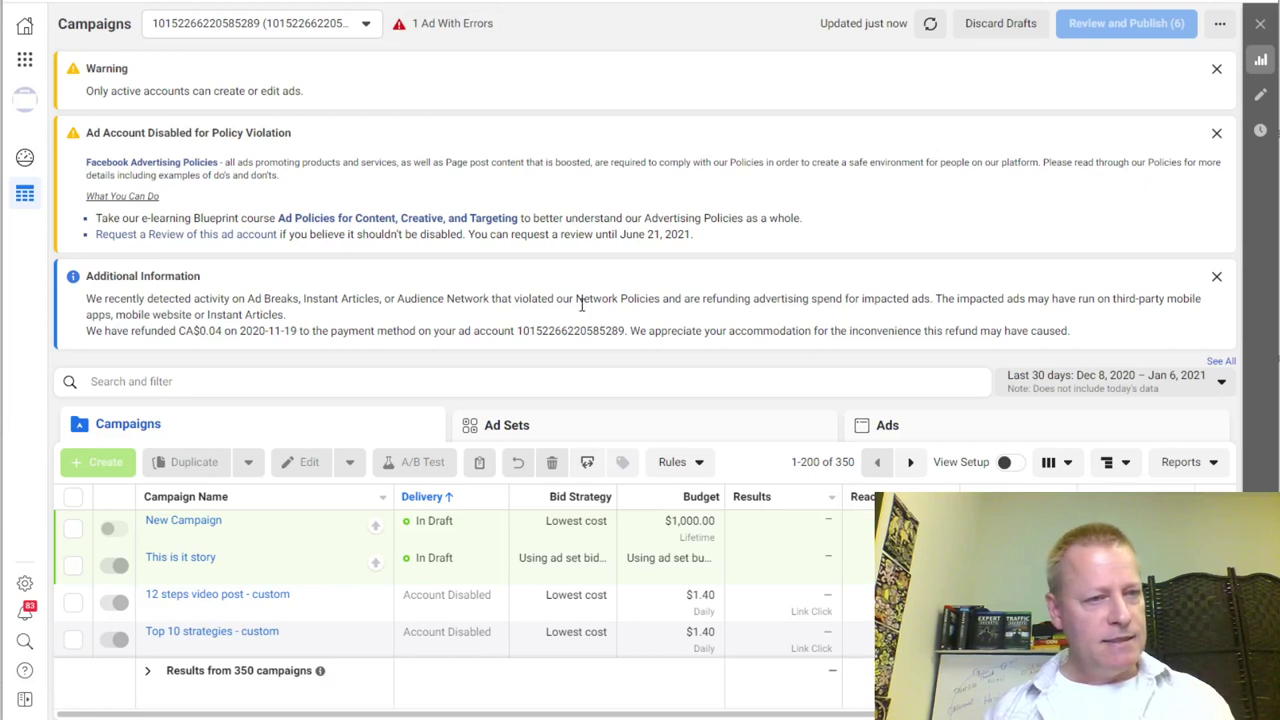
Step: Highlight 'request a review until June 21, 2021' in the disabled-account notice
{"action": "left_click_drag", "start_coordinate": [505, 237], "coordinate": [692, 233]}
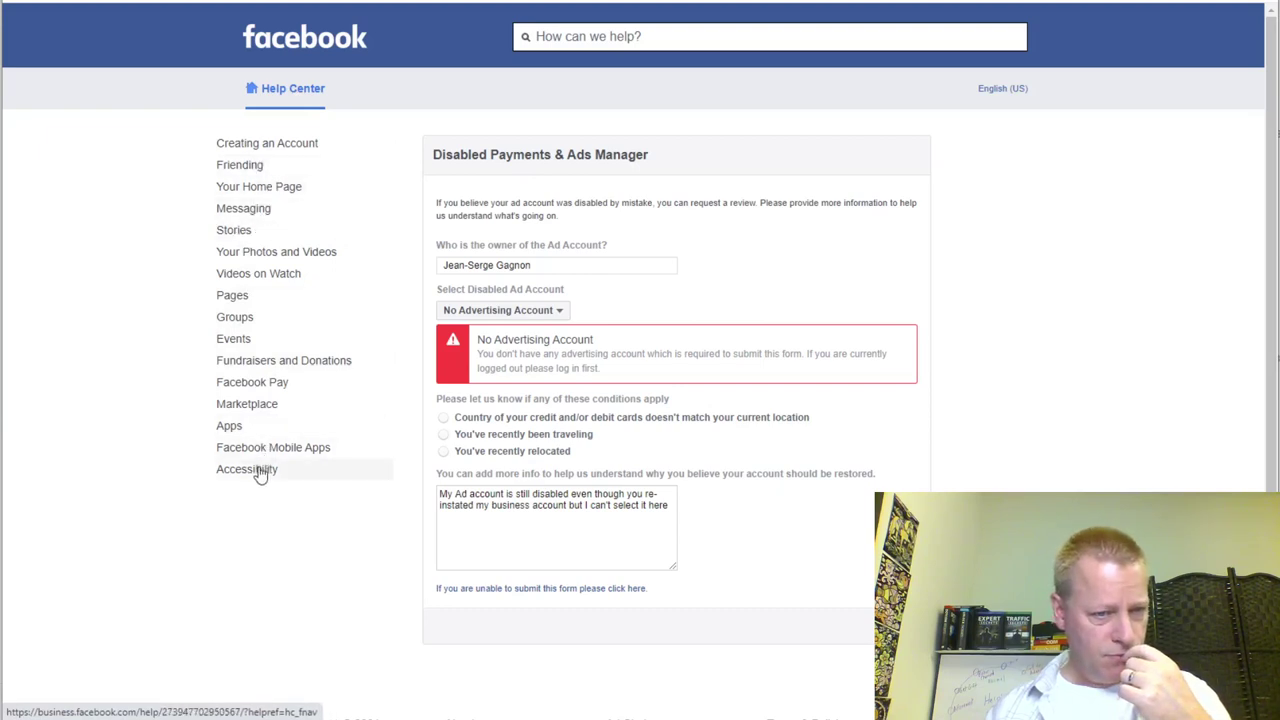
Step: Go from Help Center to the Facebook Business Help Center home page and browse its support options
{"action": "left_click", "coordinate": [282, 99]}
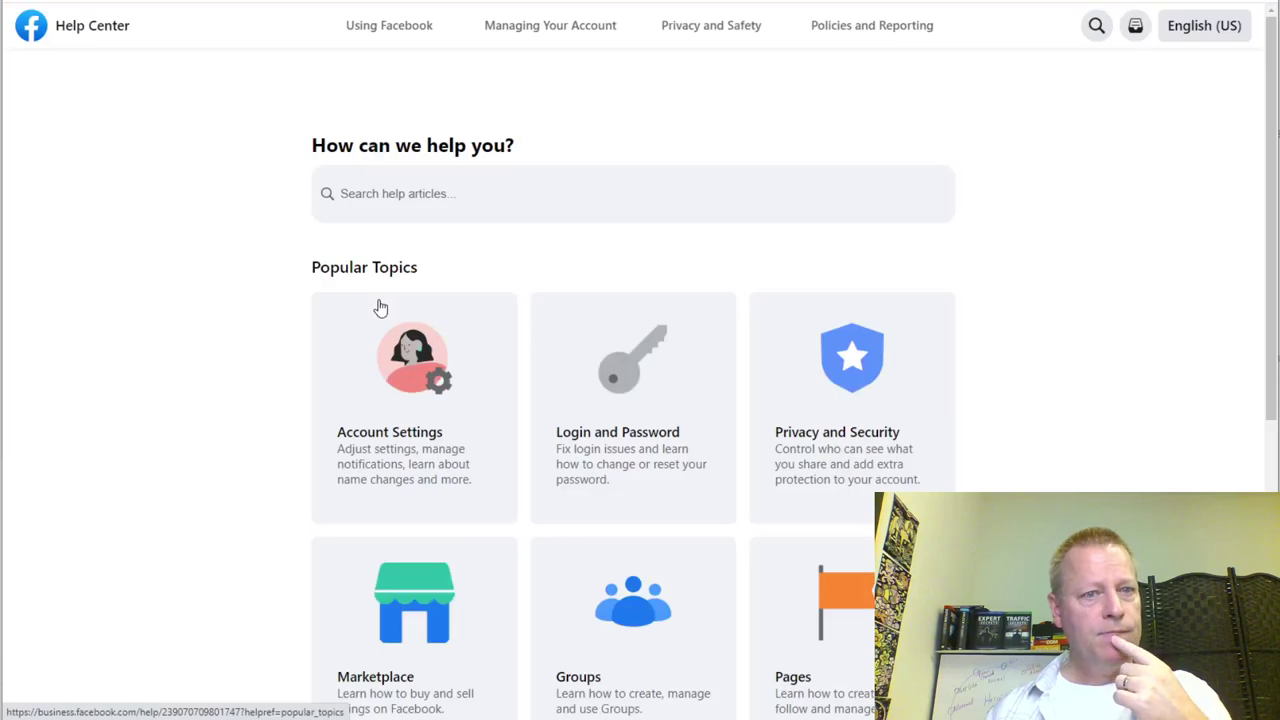
{"action": "scroll", "coordinate": [980, 477], "scroll_direction": "down", "scroll_amount": 5}
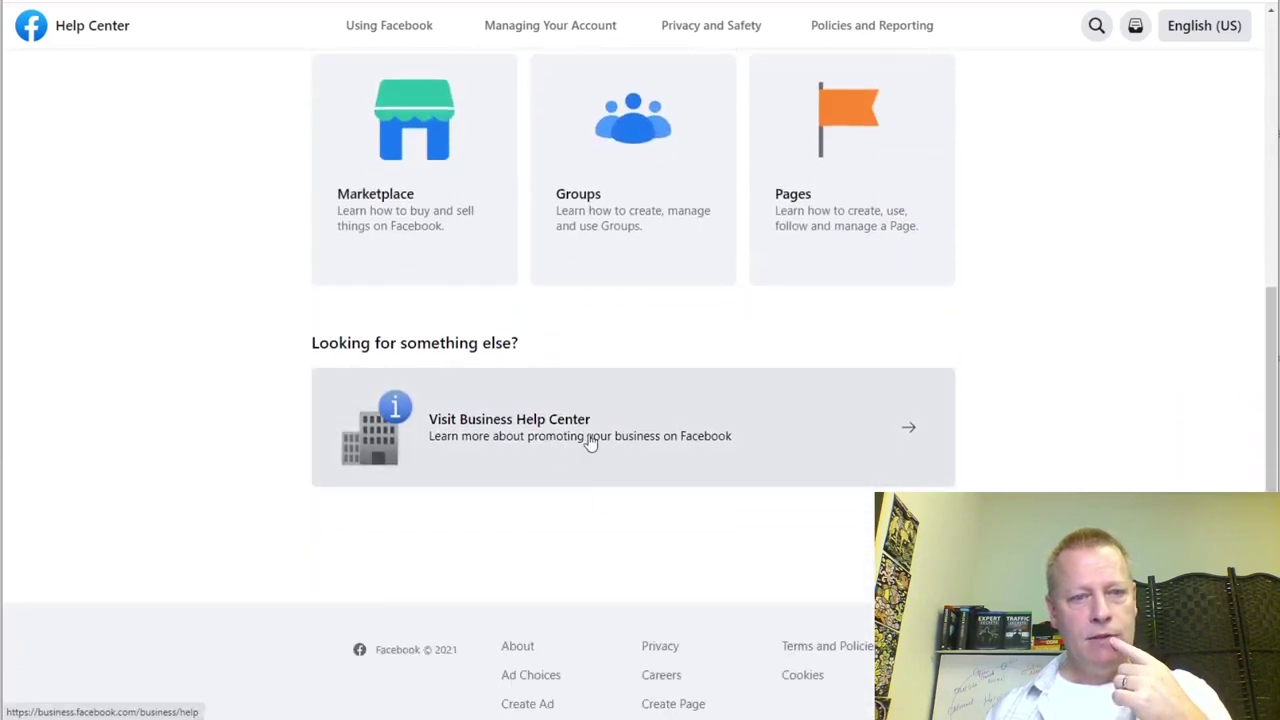
{"action": "left_click", "coordinate": [591, 443]}
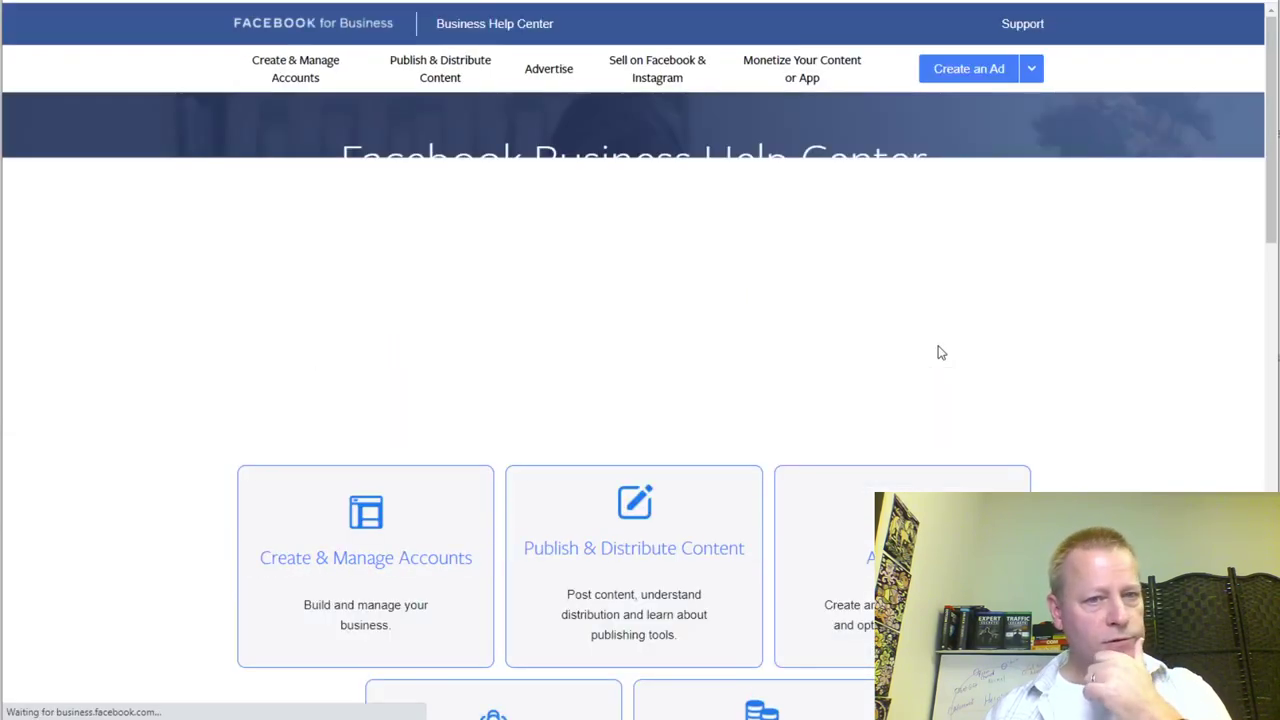
{"action": "scroll", "coordinate": [640, 360], "scroll_direction": "down", "scroll_amount": 8}
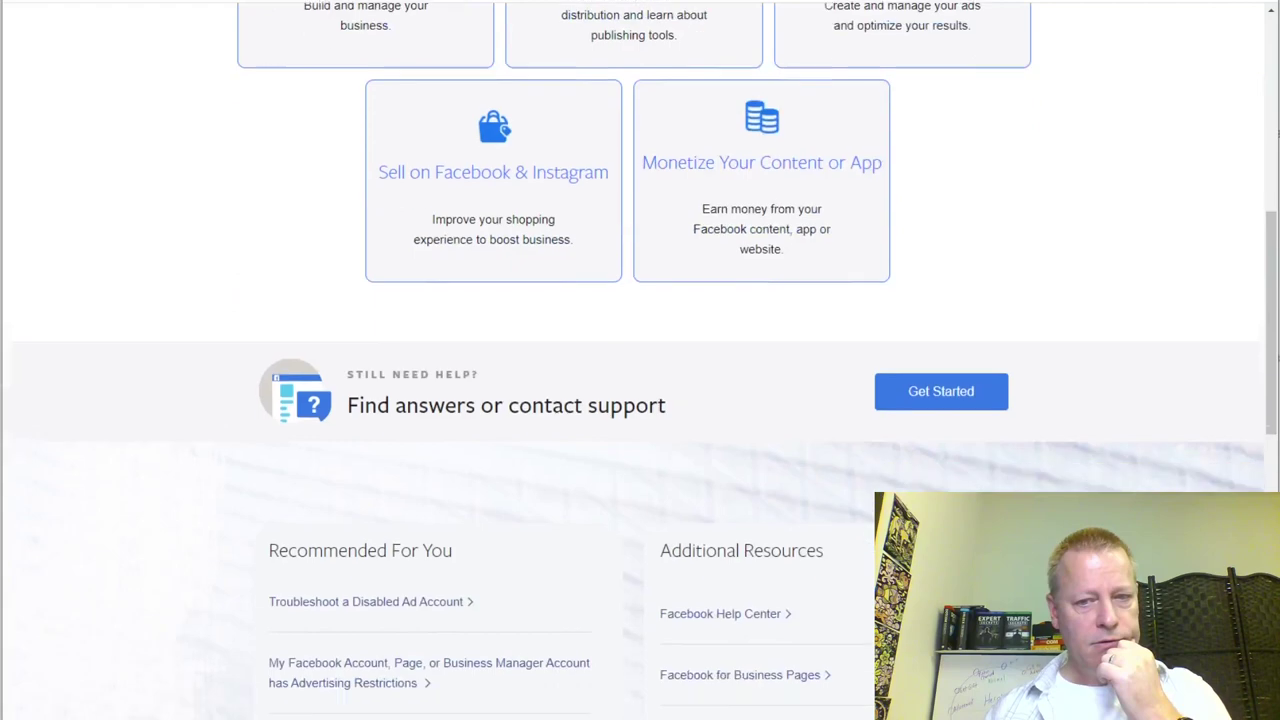
{"action": "scroll", "coordinate": [640, 360], "scroll_direction": "down", "scroll_amount": 8}
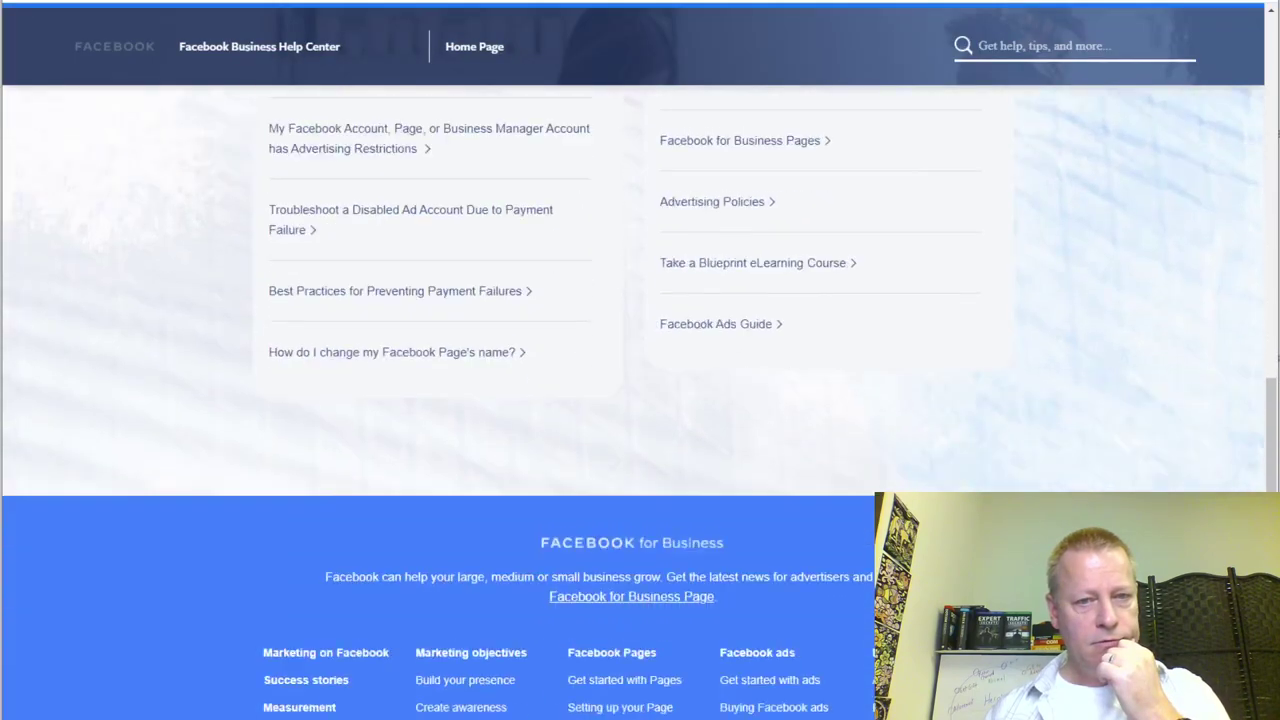
{"action": "scroll", "coordinate": [640, 400], "scroll_direction": "up", "scroll_amount": 16}
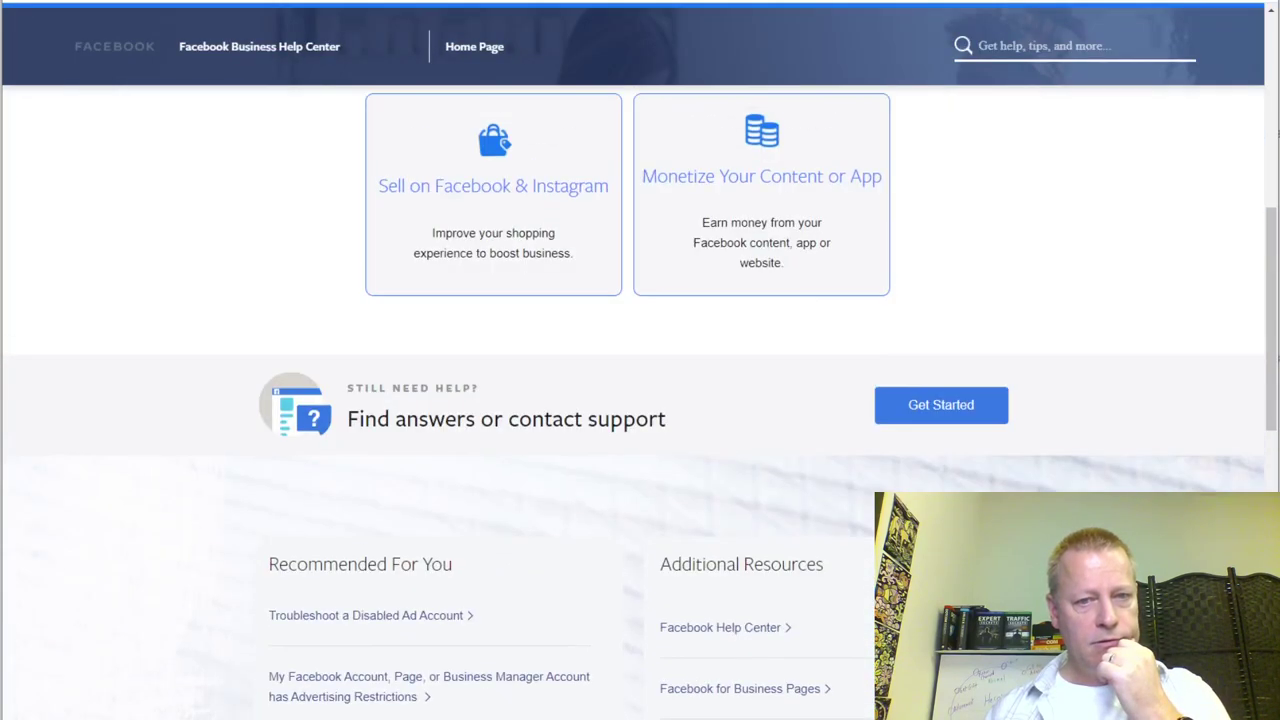
{"action": "scroll", "coordinate": [640, 360], "scroll_direction": "up", "scroll_amount": 2}
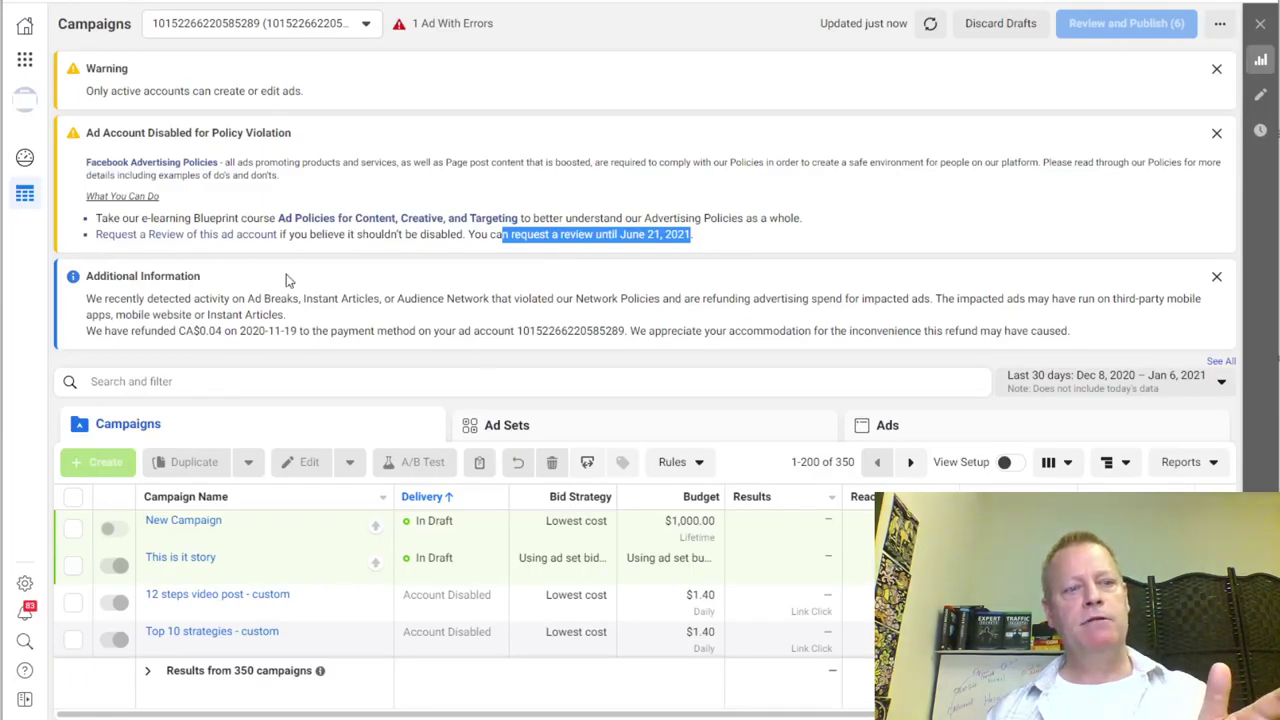
Step: Open the Request Review of Restricted Ad Account form in a new tab, answer Yes, and check the ad account list
{"action": "right_click", "coordinate": [218, 243]}
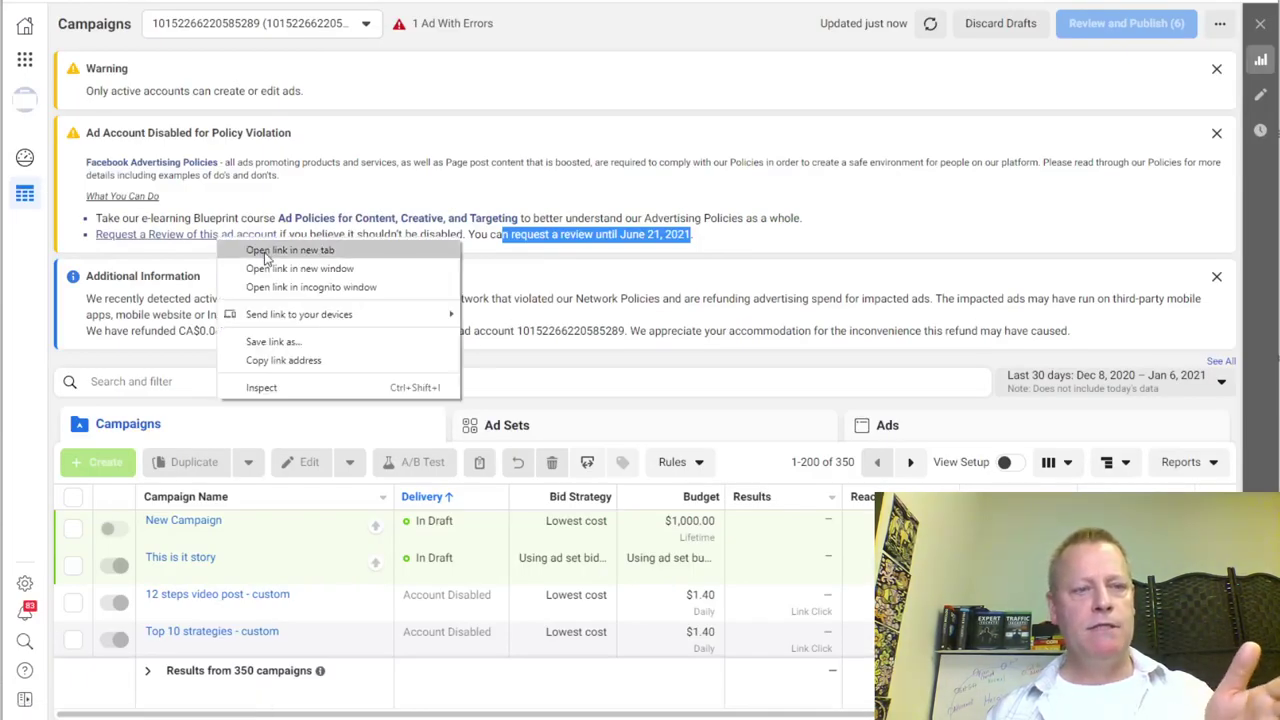
{"action": "left_click", "coordinate": [266, 252]}
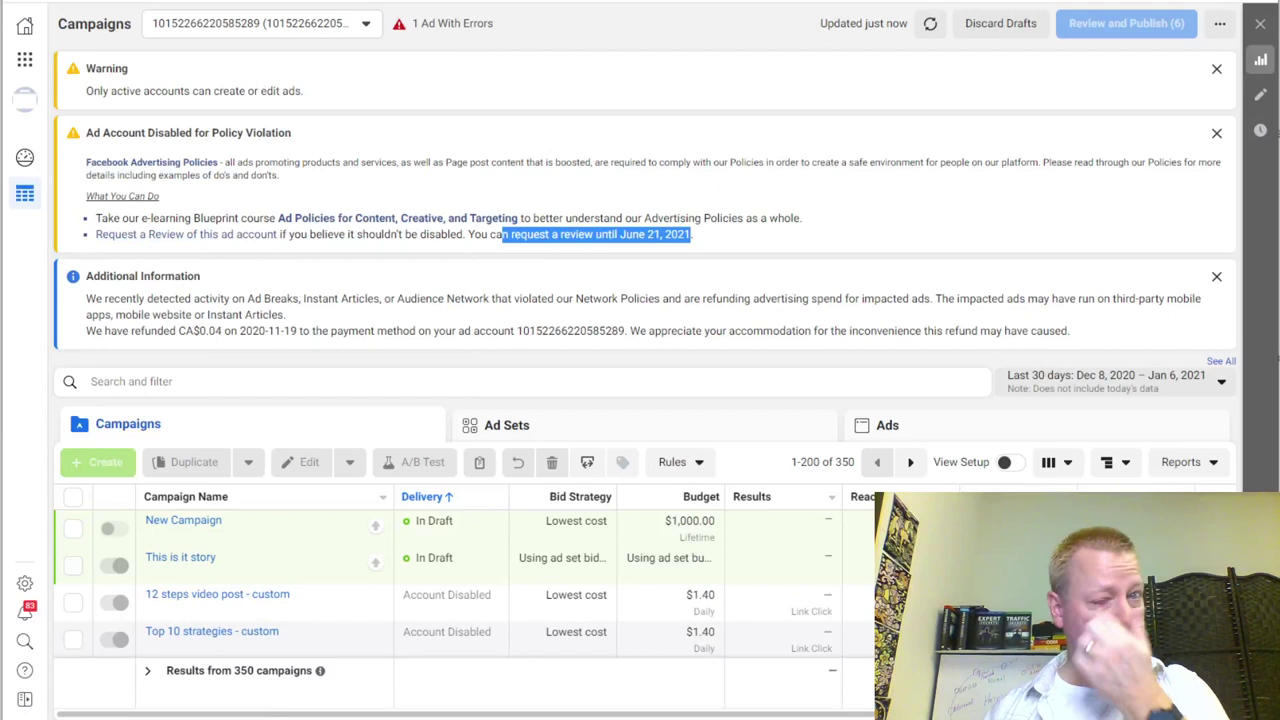
{"action": "key", "text": "ctrl+Tab"}
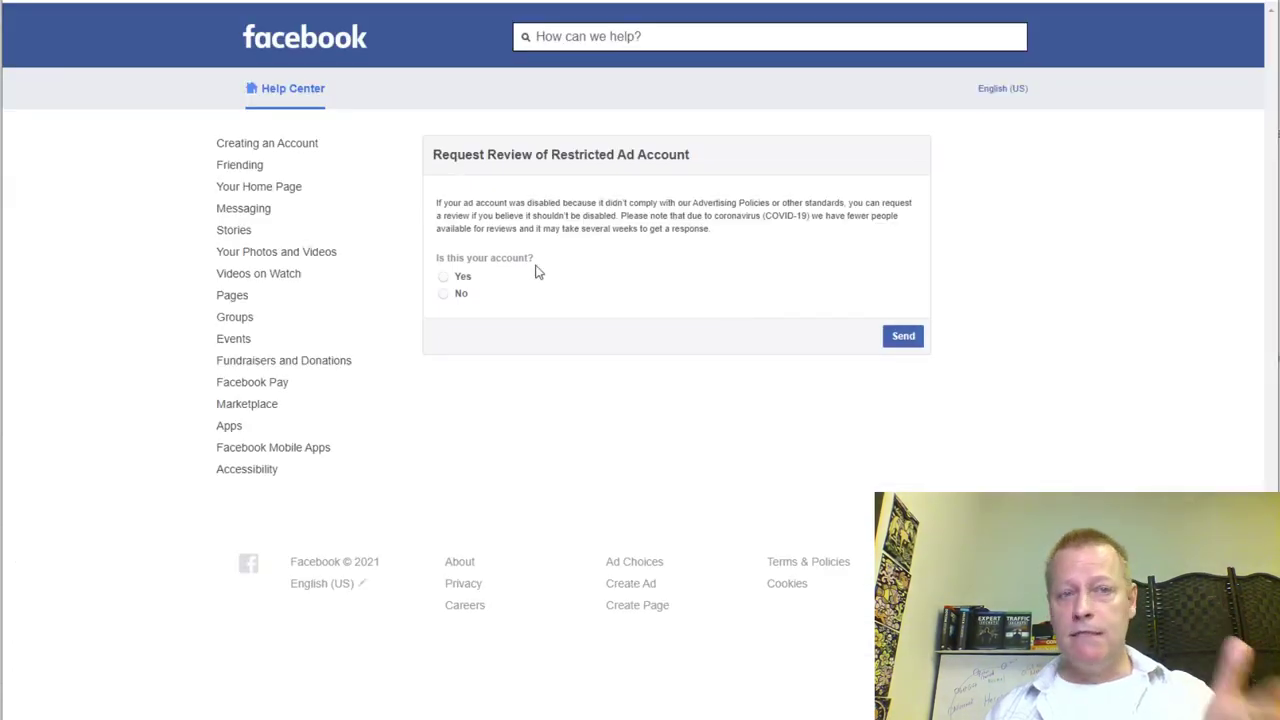
{"action": "left_click", "coordinate": [445, 277]}
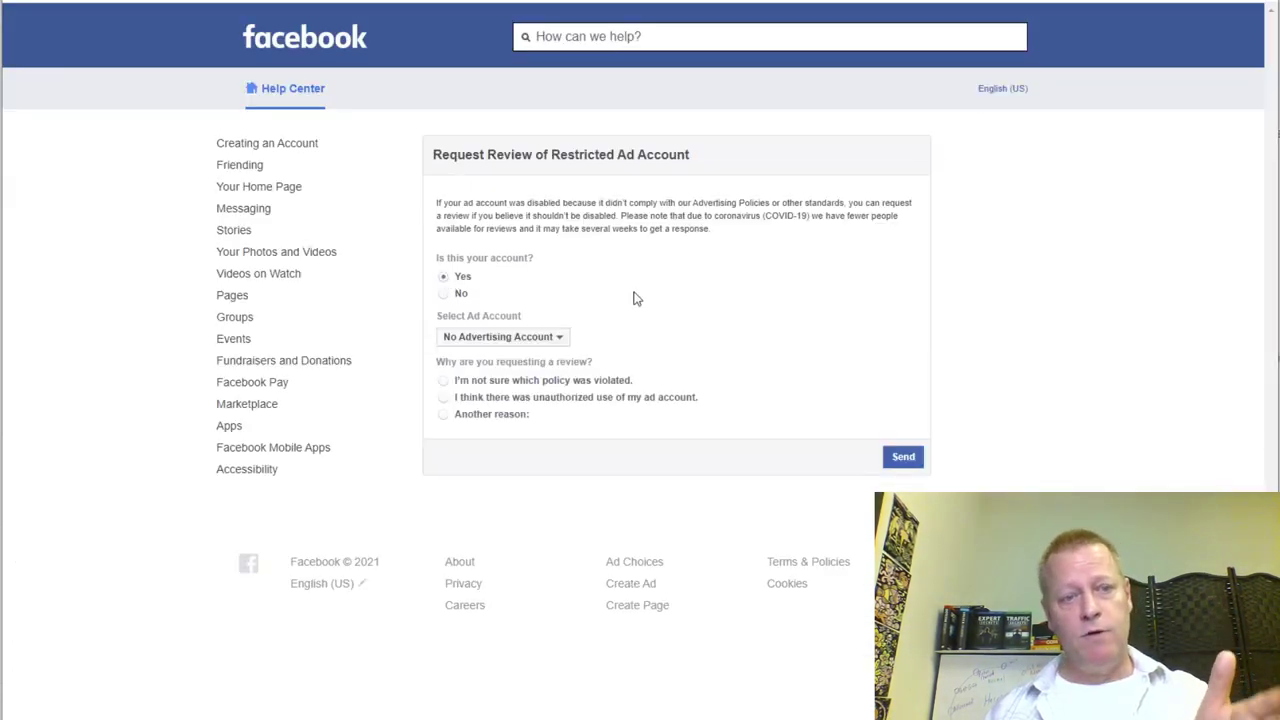
{"action": "left_click", "coordinate": [509, 338]}
{"action": "left_click", "coordinate": [526, 337]}
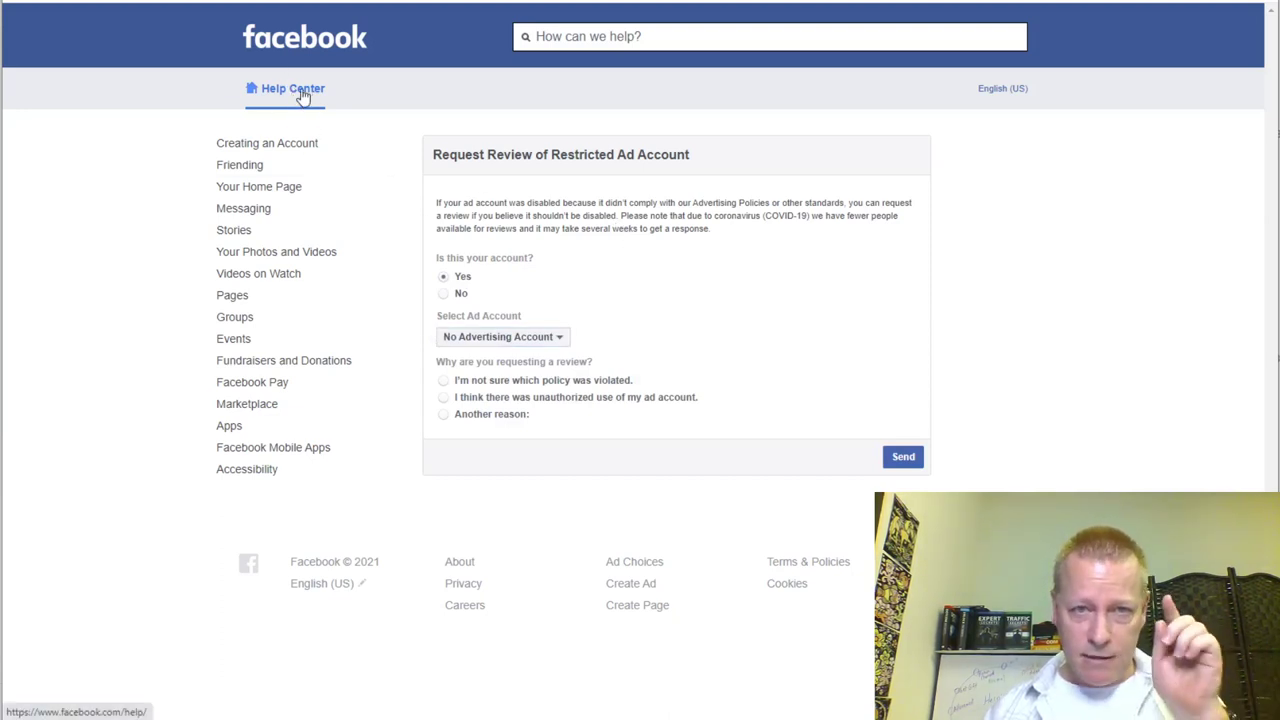
Step: Return to the Facebook Business Help Center home page and look over its top menus
{"action": "left_click", "coordinate": [303, 95]}
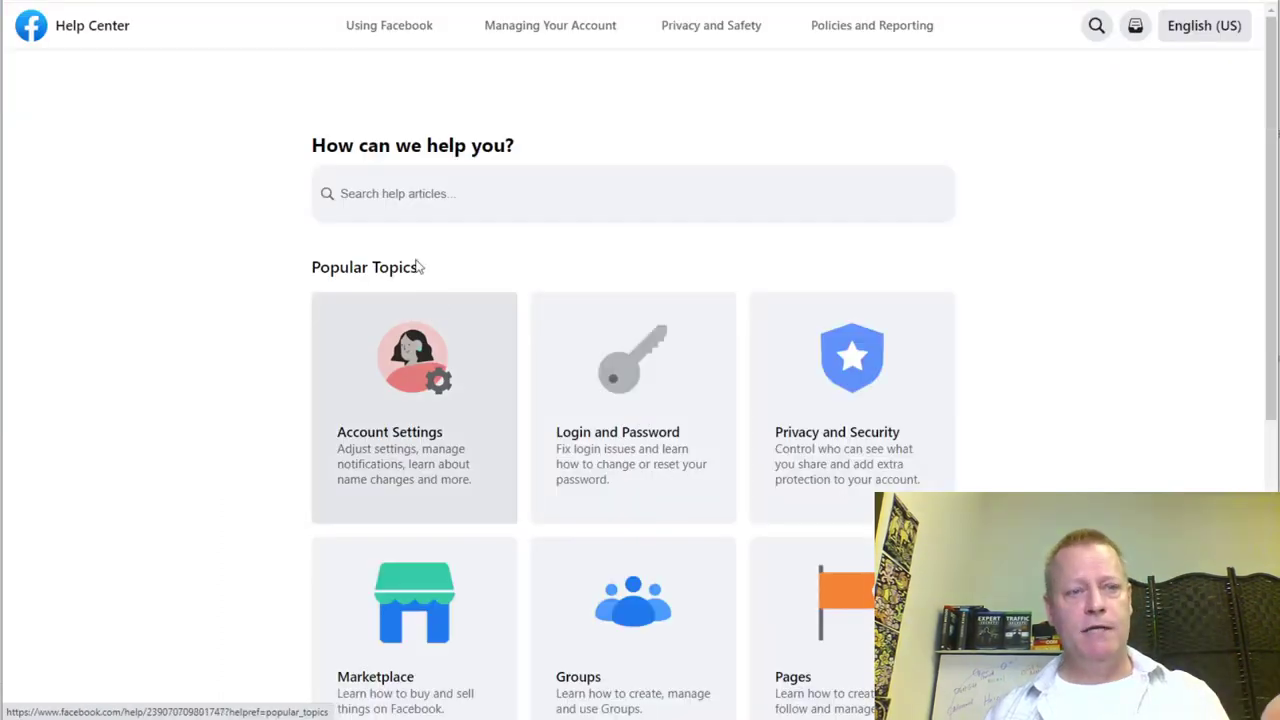
{"action": "scroll", "coordinate": [583, 386], "scroll_direction": "down", "scroll_amount": 3}
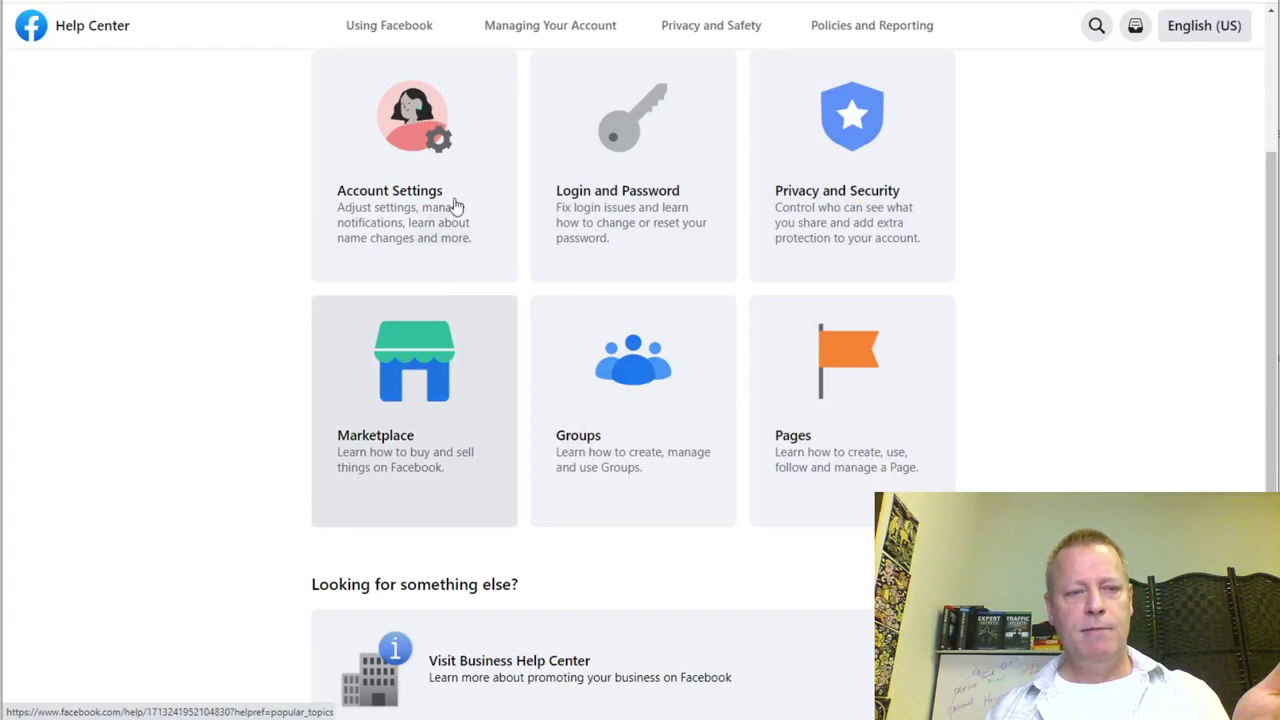
{"action": "scroll", "coordinate": [980, 383], "scroll_direction": "down", "scroll_amount": 3}
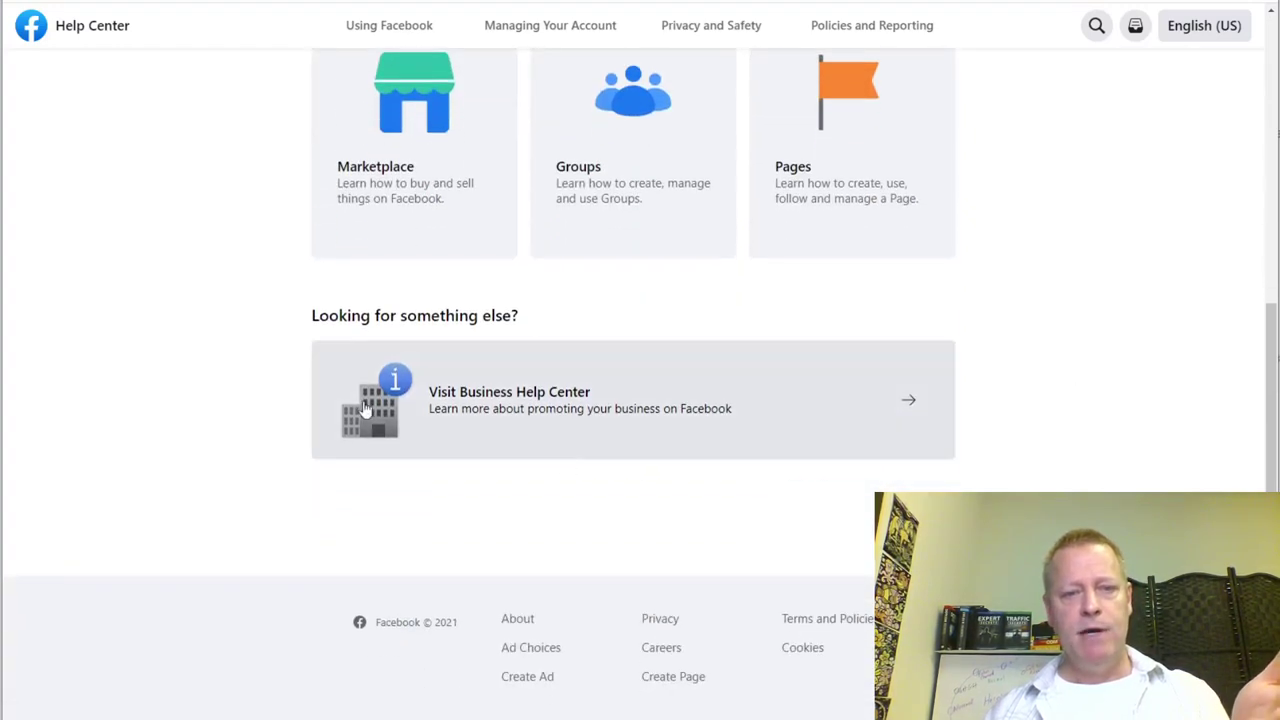
{"action": "left_click", "coordinate": [569, 410]}
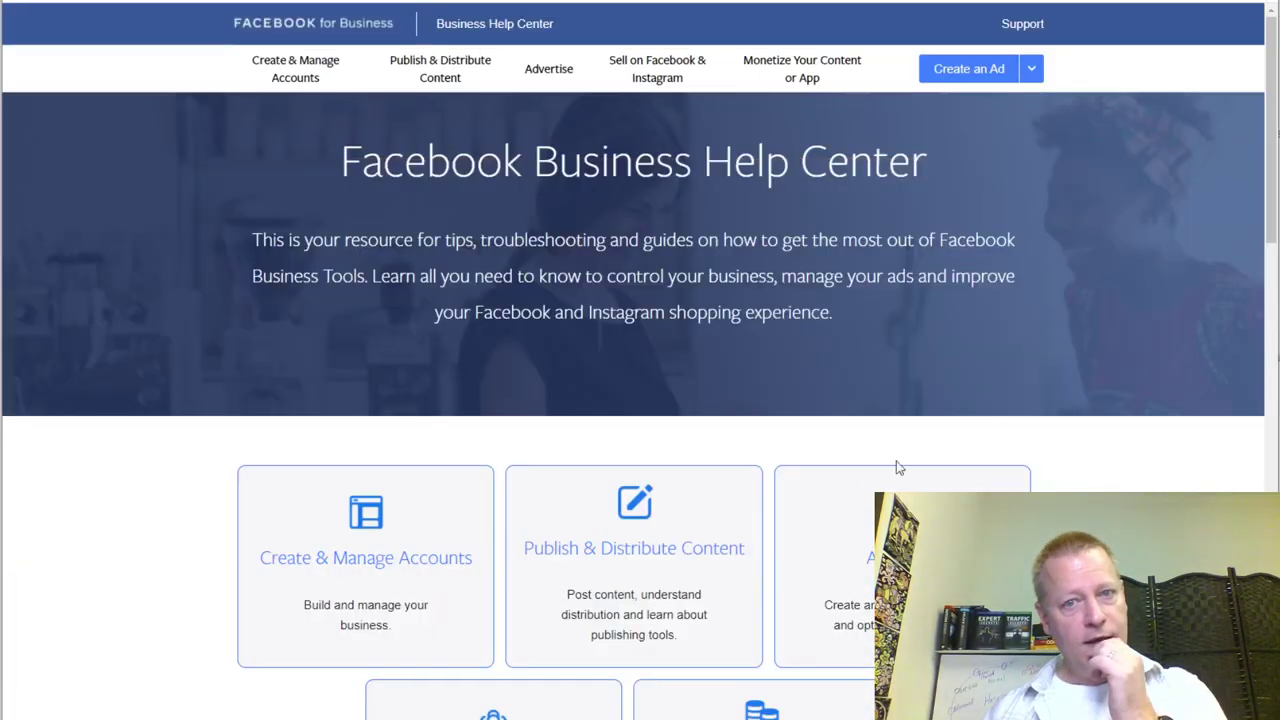
{"action": "mouse_move", "coordinate": [300, 75]}
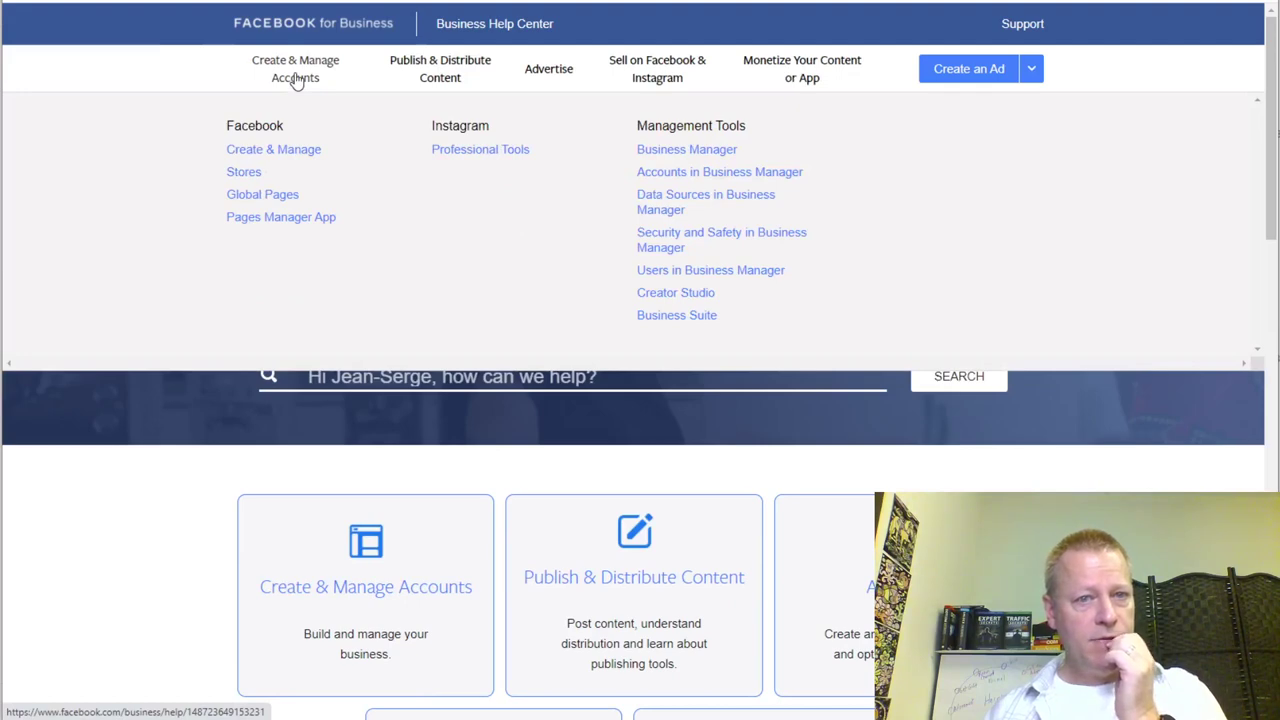
{"action": "mouse_move", "coordinate": [443, 86]}
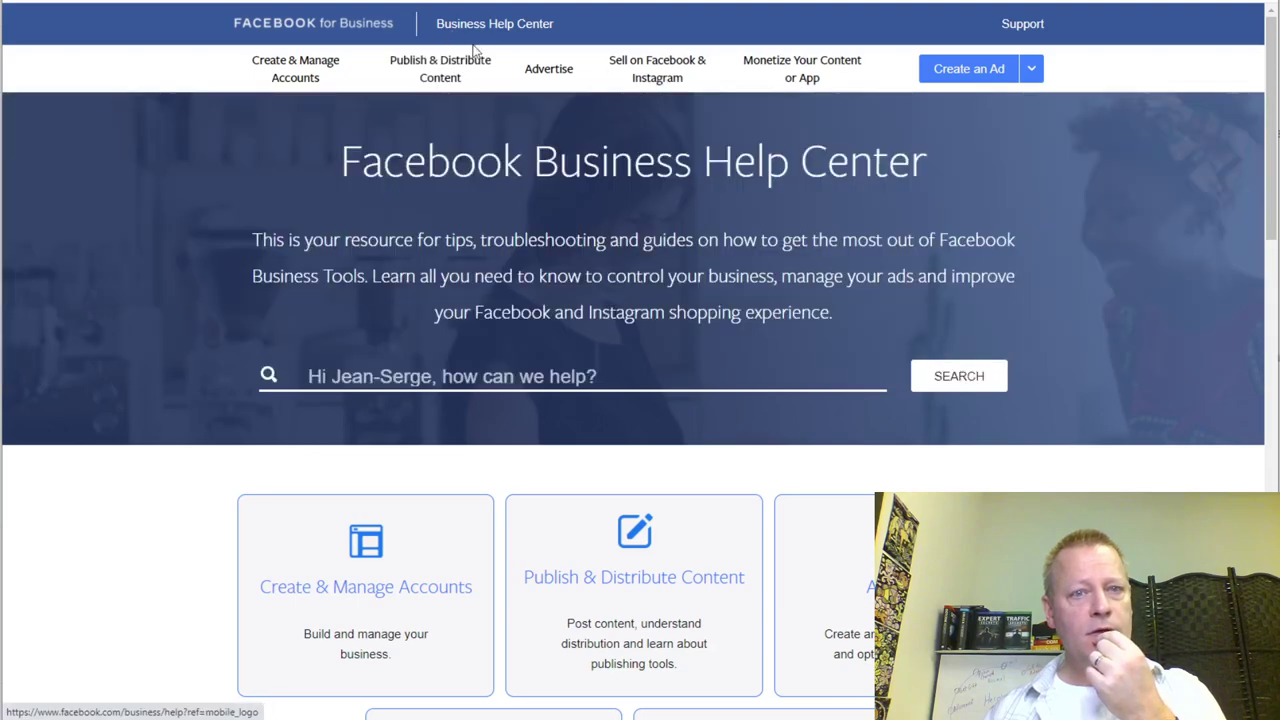
{"action": "mouse_move", "coordinate": [540, 80]}
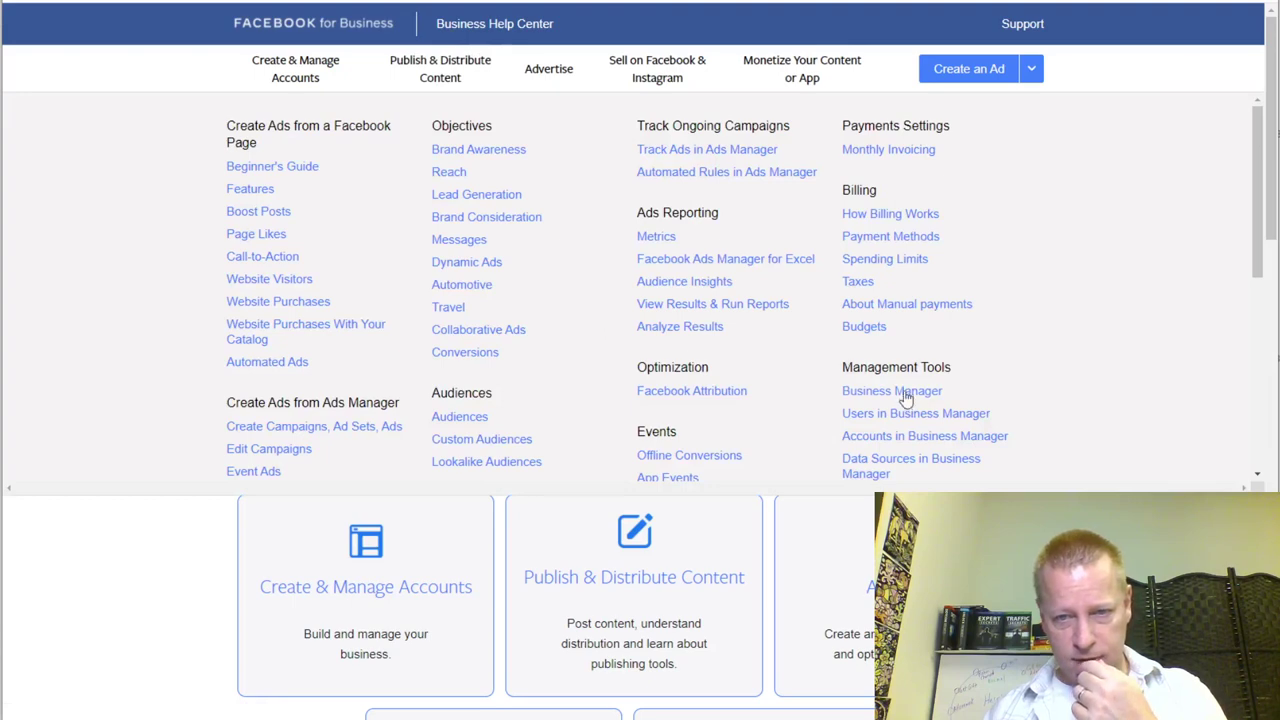
{"action": "scroll", "coordinate": [1100, 459], "scroll_direction": "down", "scroll_amount": 10}
{"action": "scroll", "coordinate": [1100, 459], "scroll_direction": "down", "scroll_amount": 6}
{"action": "scroll", "coordinate": [1100, 459], "scroll_direction": "up", "scroll_amount": 3}
{"action": "scroll", "coordinate": [1100, 459], "scroll_direction": "up", "scroll_amount": 1}
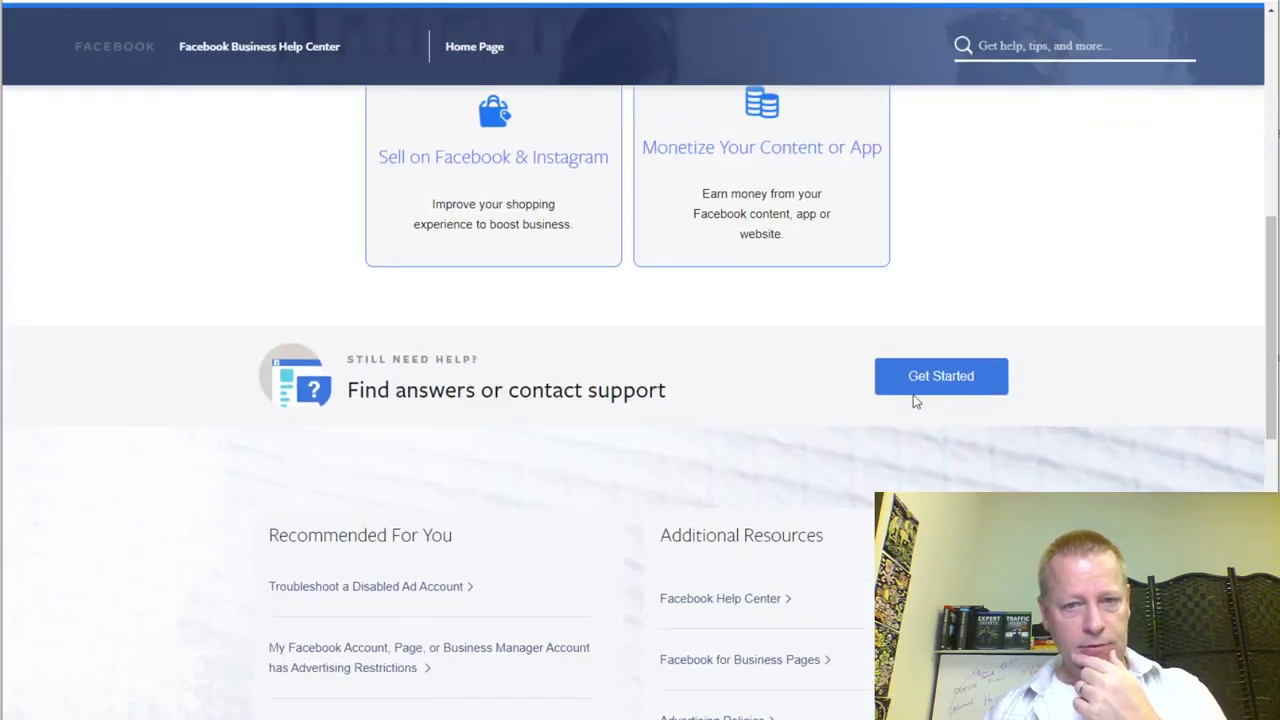
{"action": "scroll", "coordinate": [1023, 397], "scroll_direction": "up", "scroll_amount": 3}
Step: On the Advertise help page, reach 'Looking for more help with advertising?' and open Create & Manage Accounts
{"action": "left_click", "coordinate": [922, 338]}
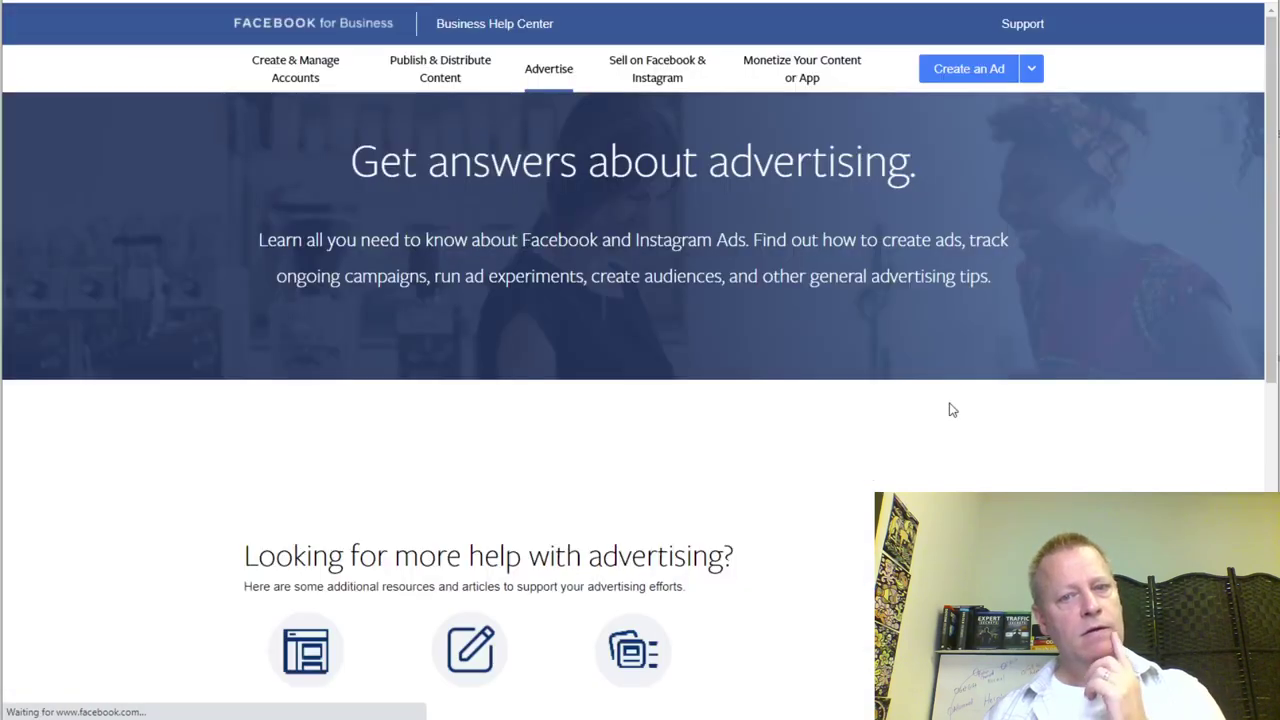
{"action": "scroll", "coordinate": [548, 323], "scroll_direction": "down", "scroll_amount": 3}
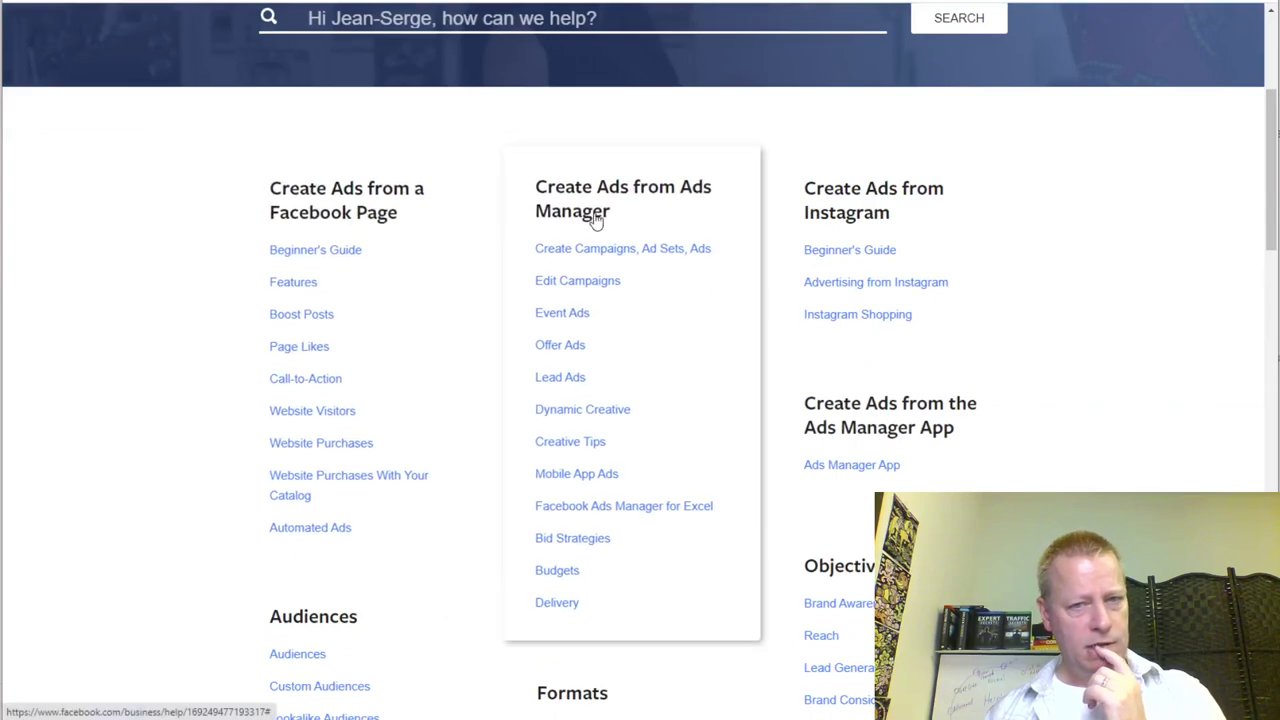
{"action": "scroll", "coordinate": [971, 480], "scroll_direction": "down", "scroll_amount": 4}
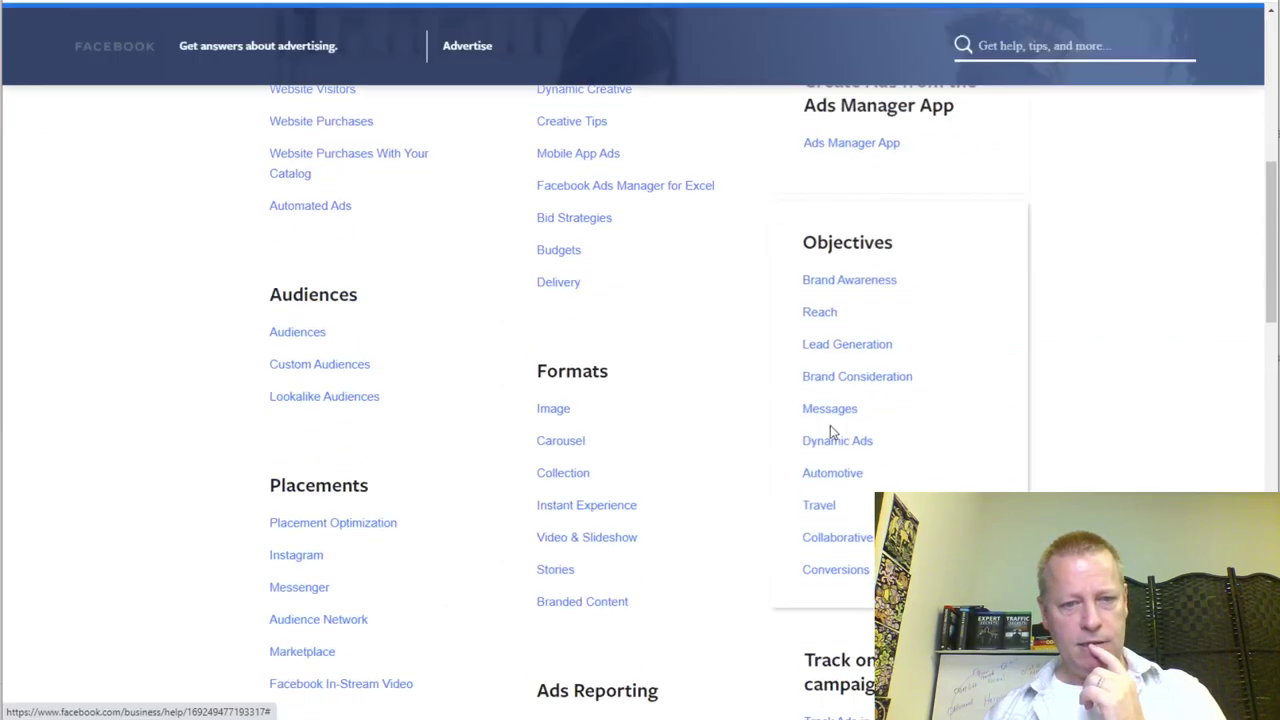
{"action": "scroll", "coordinate": [580, 457], "scroll_direction": "down", "scroll_amount": 2}
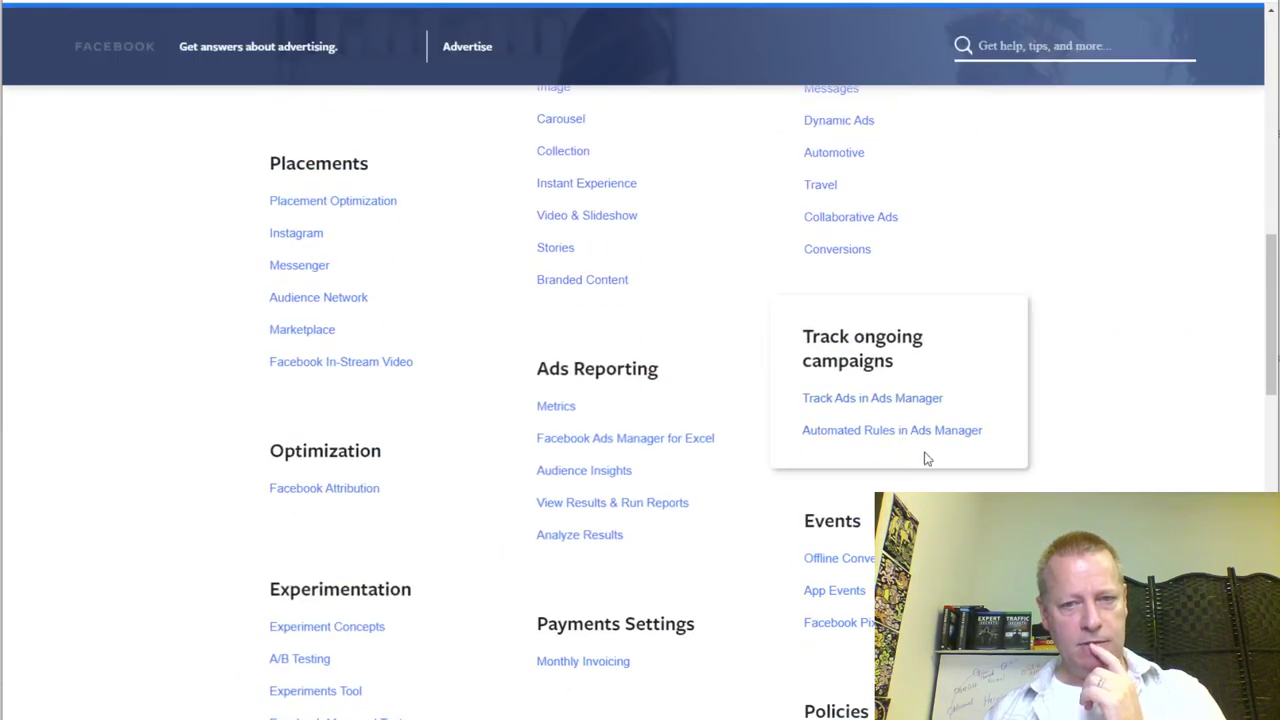
{"action": "scroll", "coordinate": [921, 420], "scroll_direction": "down", "scroll_amount": 3}
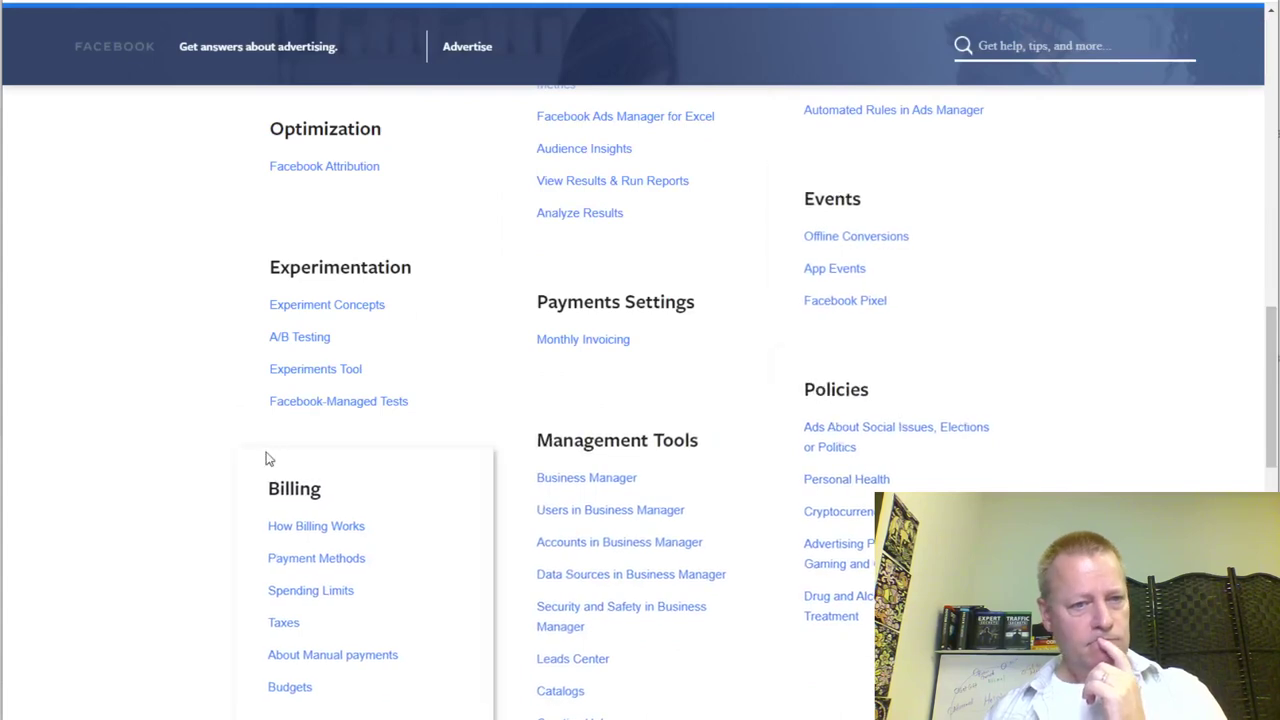
{"action": "scroll", "coordinate": [680, 395], "scroll_direction": "down", "scroll_amount": 4}
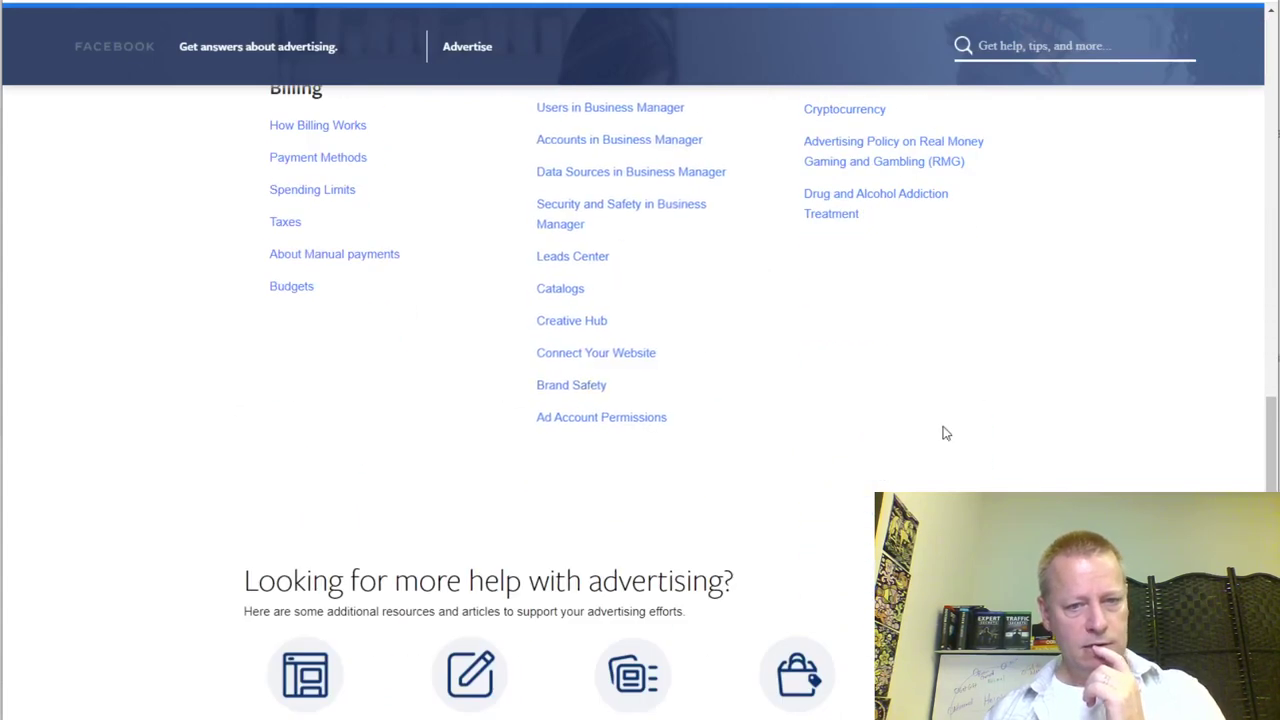
{"action": "scroll", "coordinate": [935, 432], "scroll_direction": "down", "scroll_amount": 3}
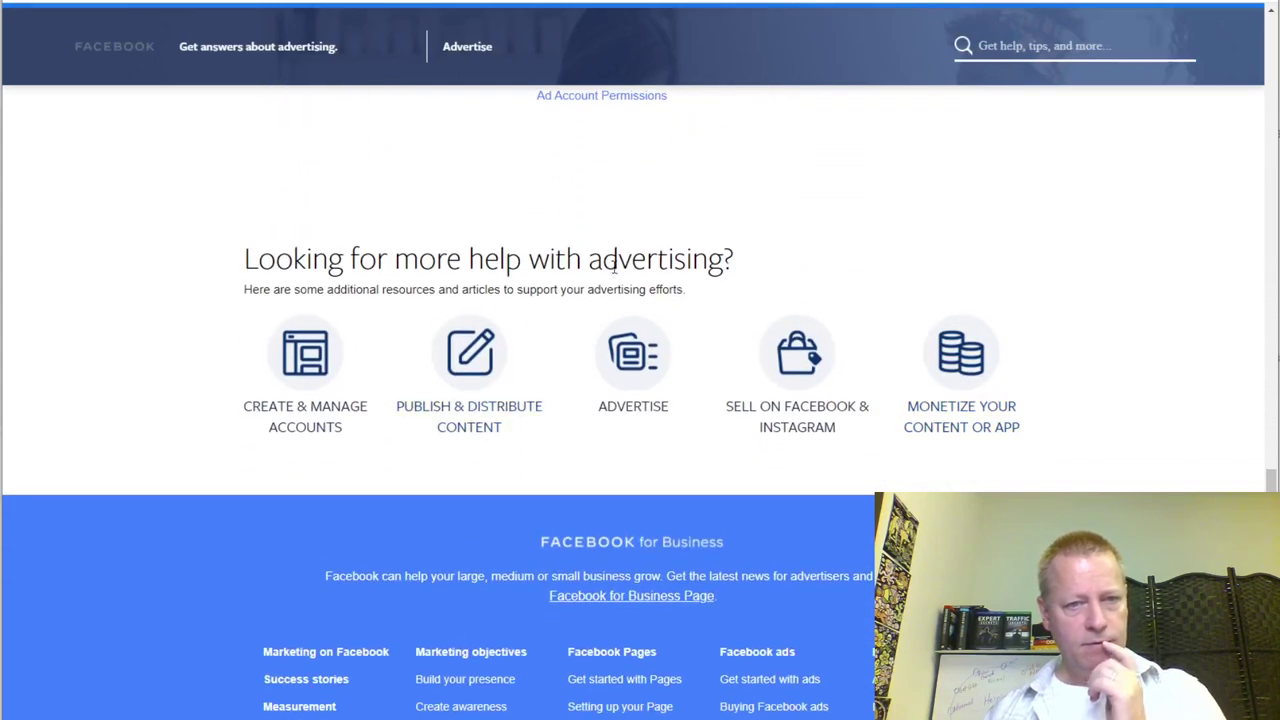
{"action": "left_click", "coordinate": [313, 370]}
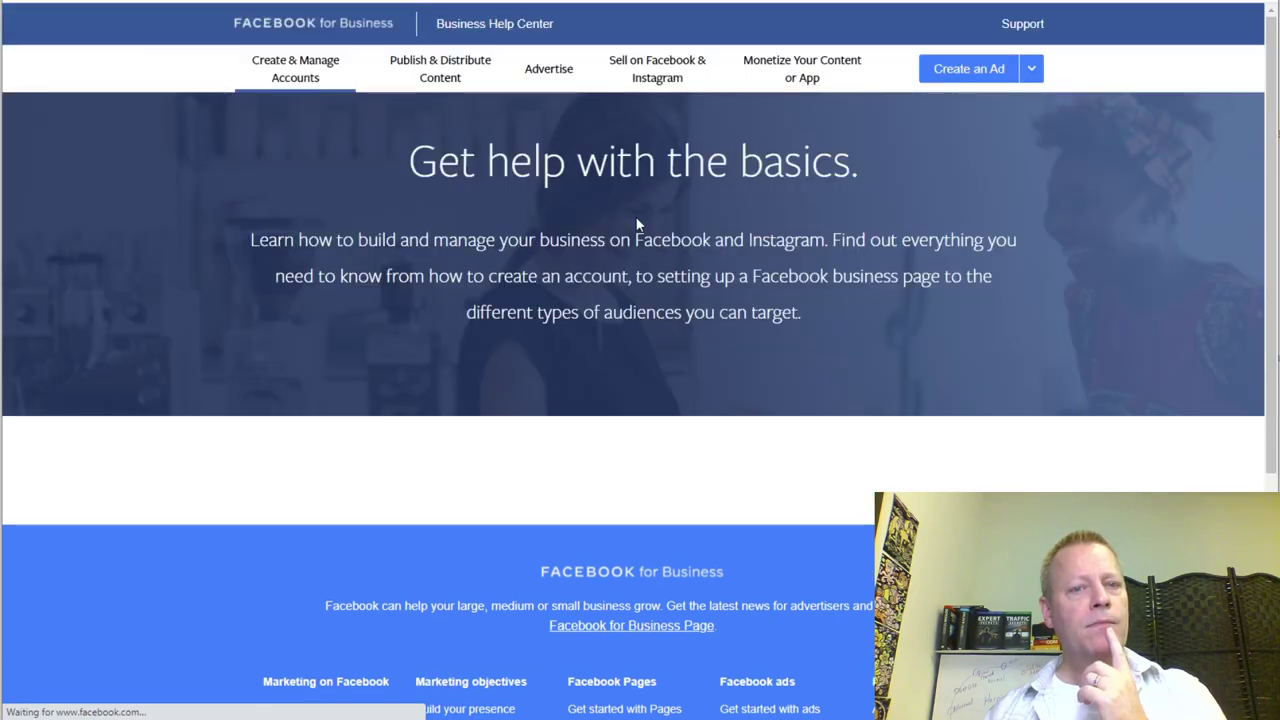
Step: Browse the Create & Manage Accounts help page
{"action": "scroll", "coordinate": [685, 353], "scroll_direction": "down", "scroll_amount": 3}
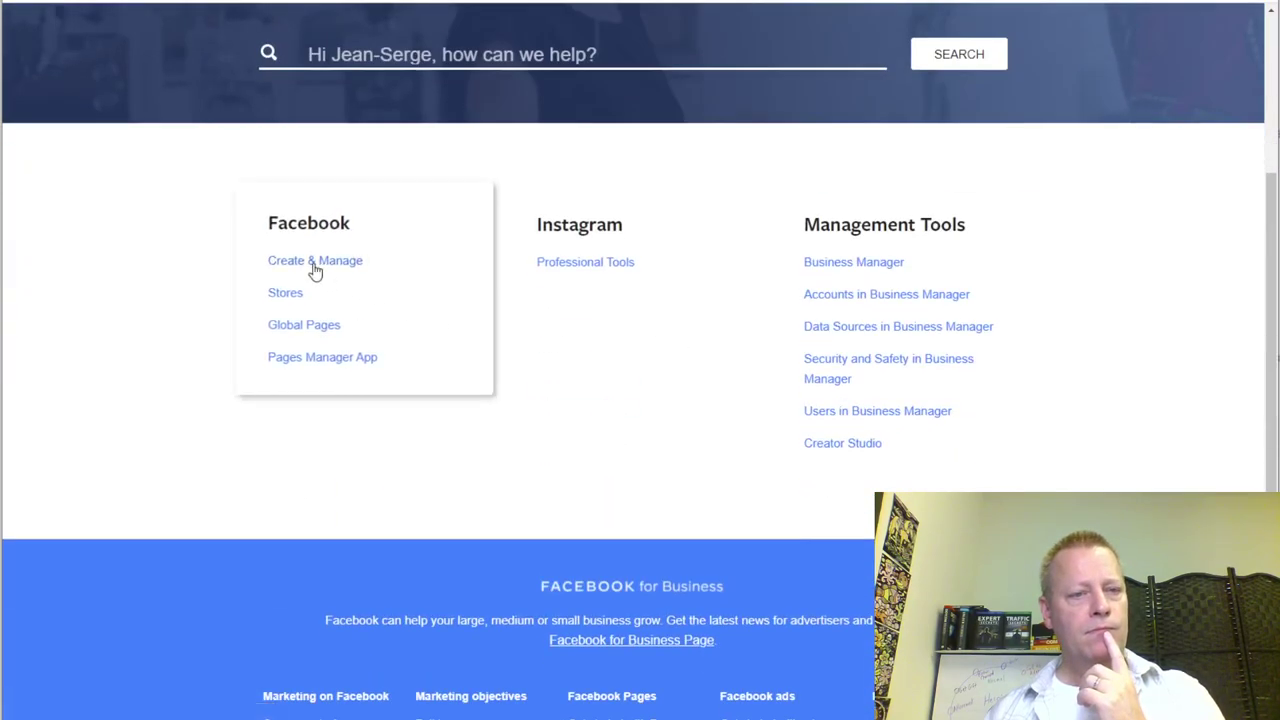
{"action": "scroll", "coordinate": [602, 383], "scroll_direction": "down", "scroll_amount": 2}
{"action": "scroll", "coordinate": [602, 383], "scroll_direction": "down", "scroll_amount": 2}
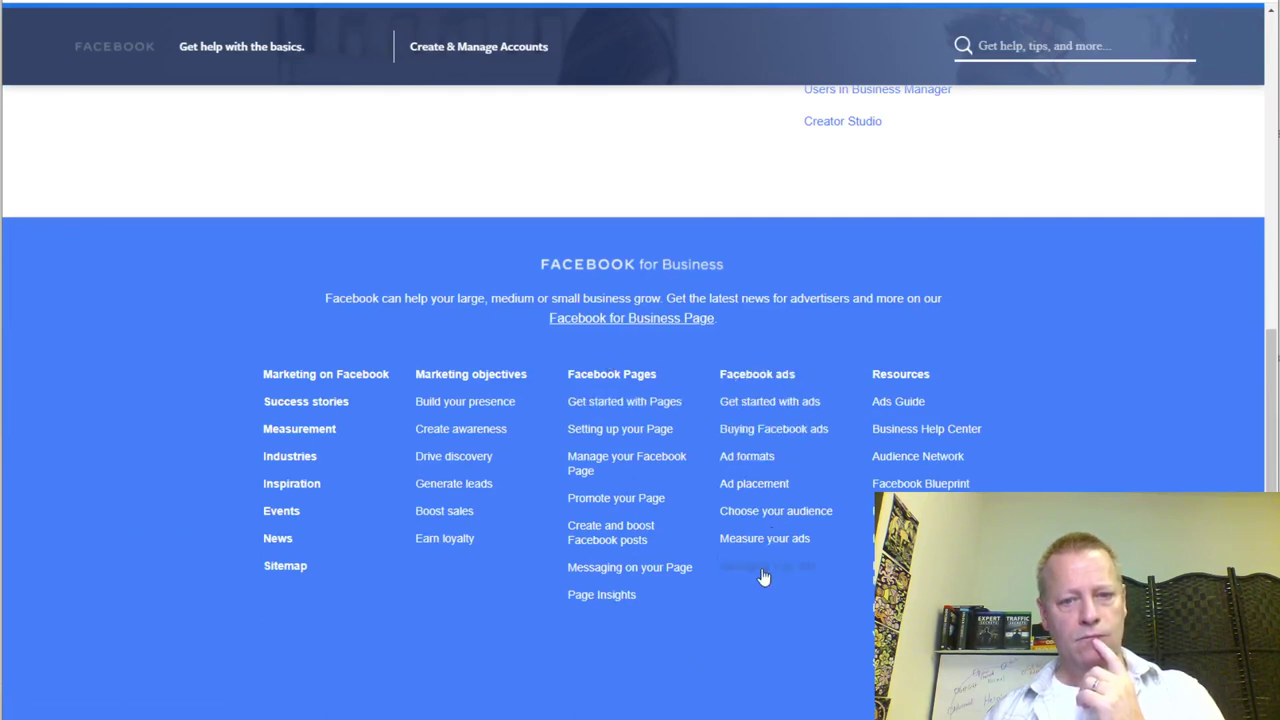
{"action": "scroll", "coordinate": [770, 421], "scroll_direction": "up", "scroll_amount": 4}
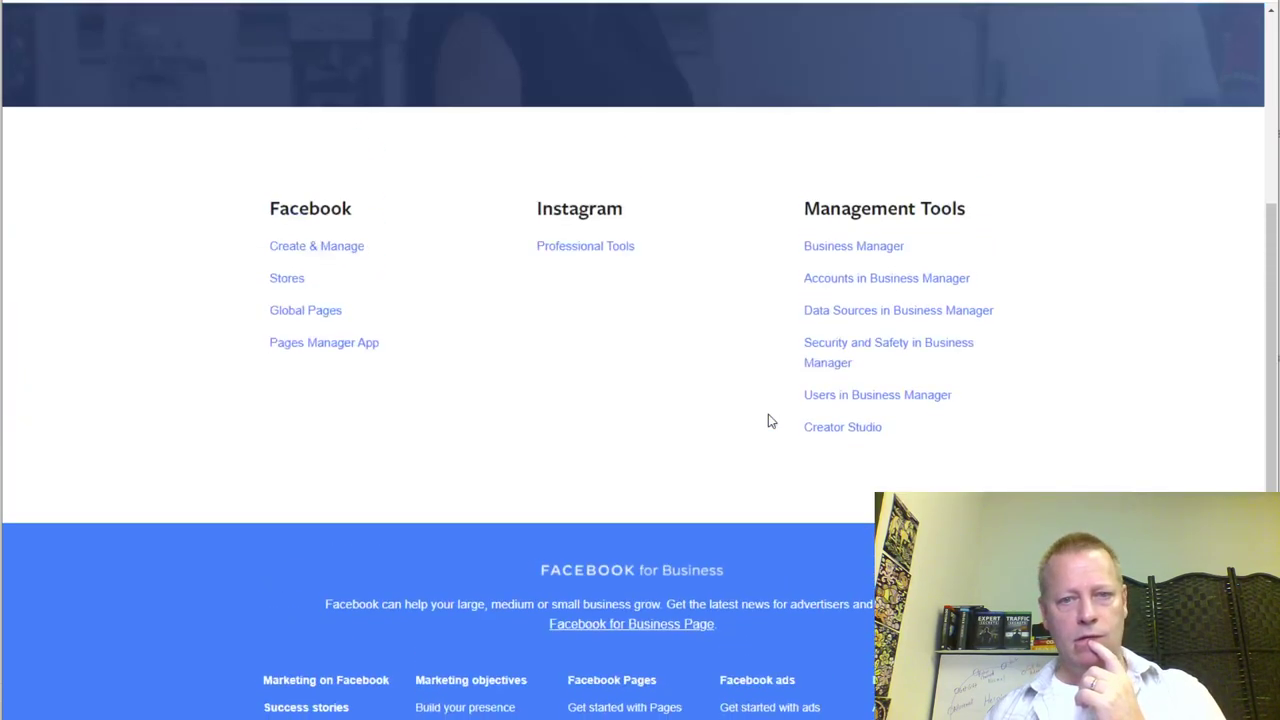
{"action": "scroll", "coordinate": [768, 421], "scroll_direction": "down", "scroll_amount": 1}
{"action": "scroll", "coordinate": [766, 495], "scroll_direction": "up", "scroll_amount": 3}
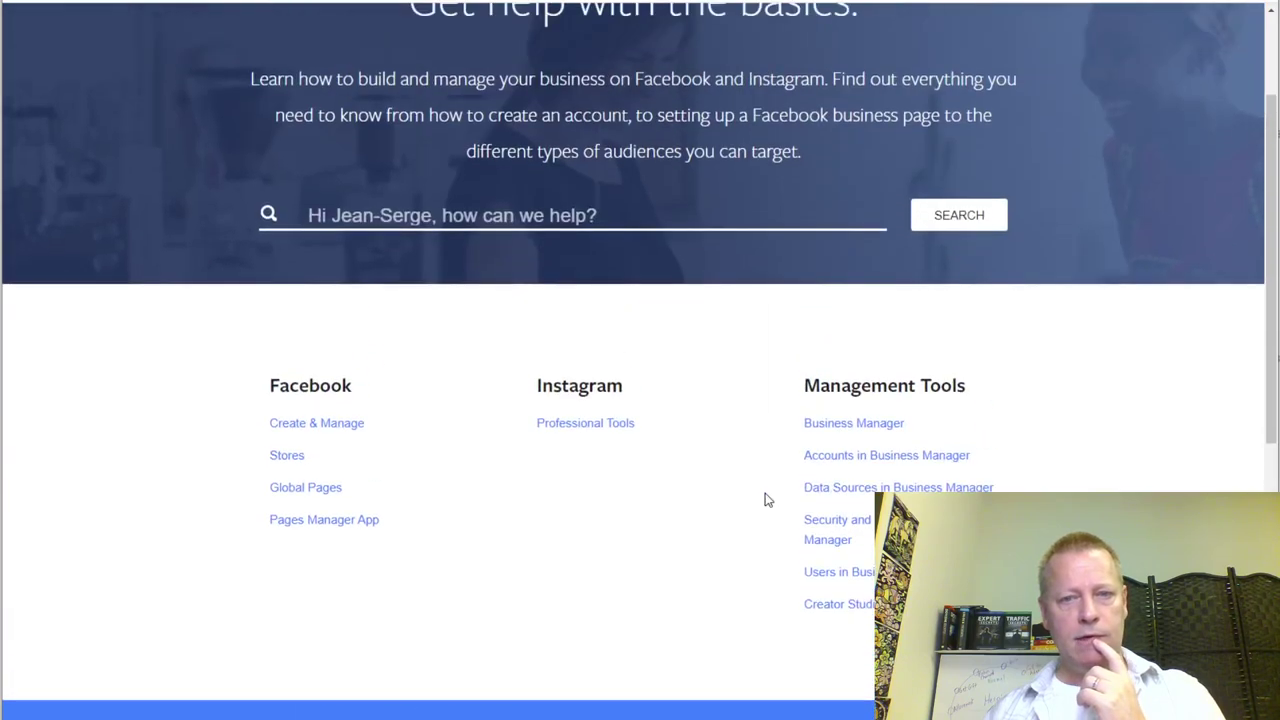
{"action": "scroll", "coordinate": [767, 499], "scroll_direction": "down", "scroll_amount": 2}
{"action": "scroll", "coordinate": [767, 499], "scroll_direction": "up", "scroll_amount": 4}
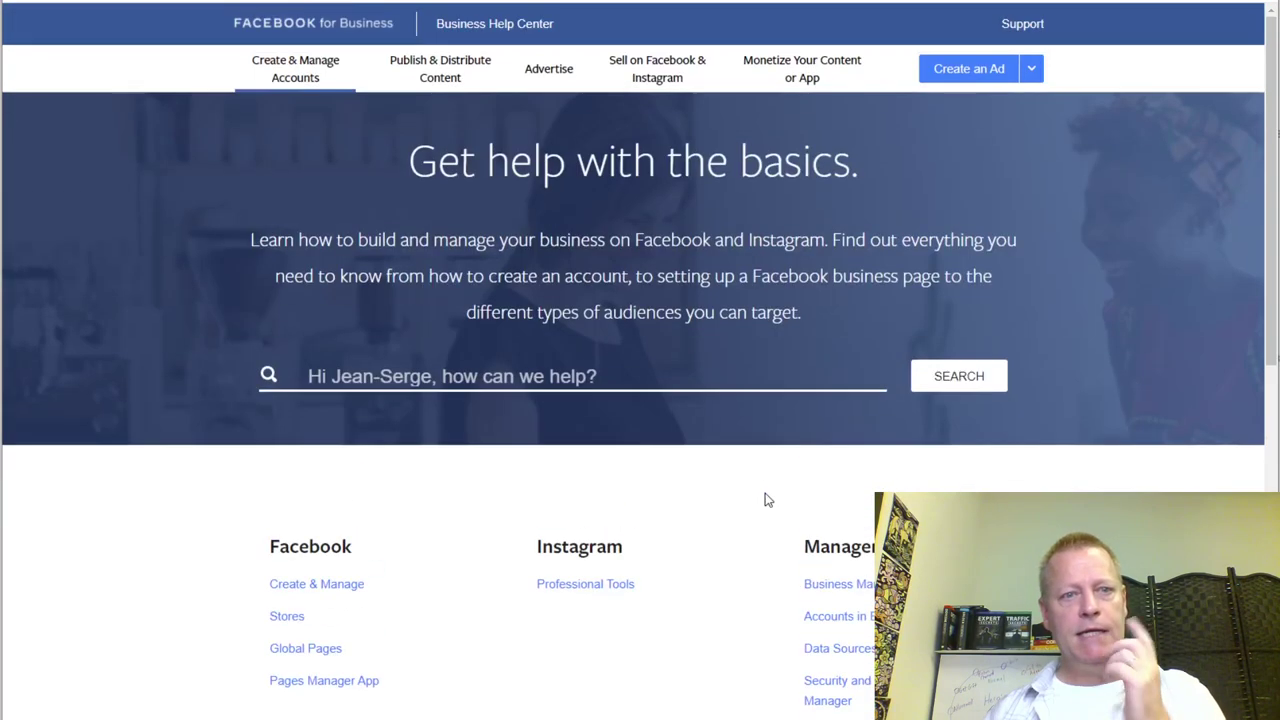
Step: Check the create-a-Page option and header menus, then go back to the Business Help Center home page
{"action": "left_click", "coordinate": [1033, 70]}
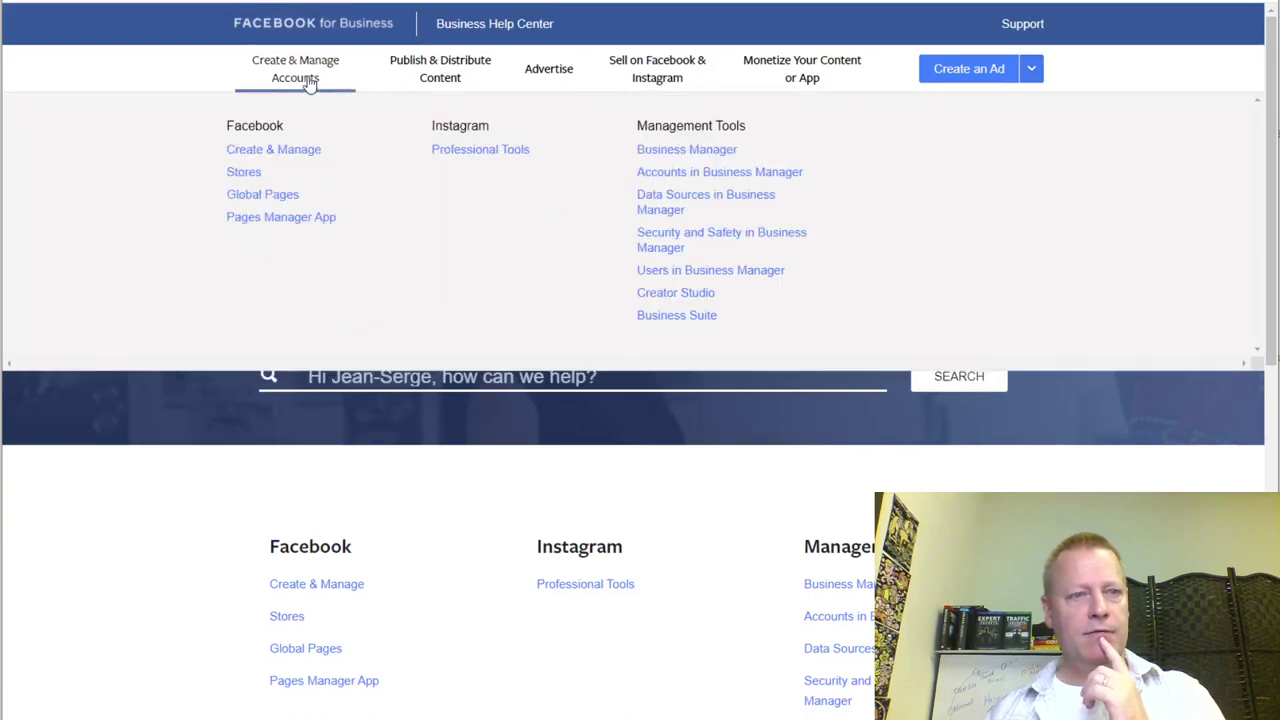
{"action": "mouse_move", "coordinate": [472, 70]}
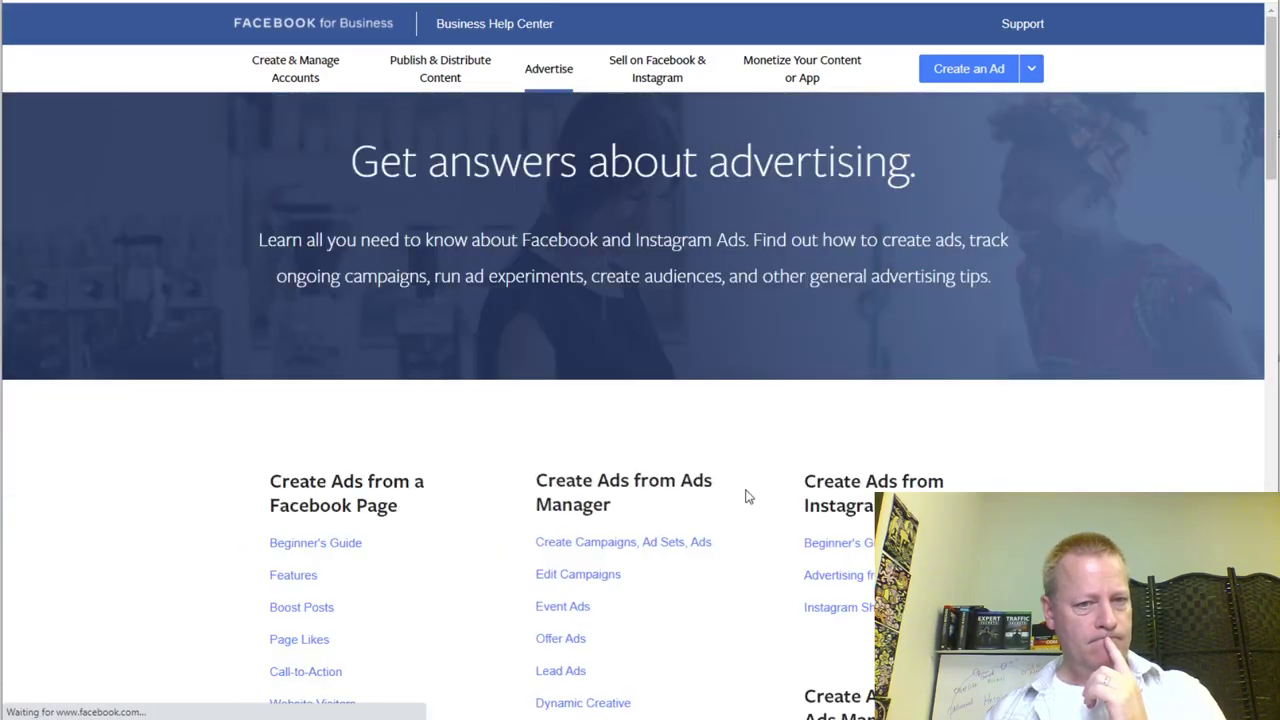
{"action": "scroll", "coordinate": [745, 488], "scroll_direction": "down", "scroll_amount": 15}
{"action": "scroll", "coordinate": [743, 481], "scroll_direction": "down", "scroll_amount": 5}
{"action": "scroll", "coordinate": [741, 477], "scroll_direction": "up", "scroll_amount": 20}
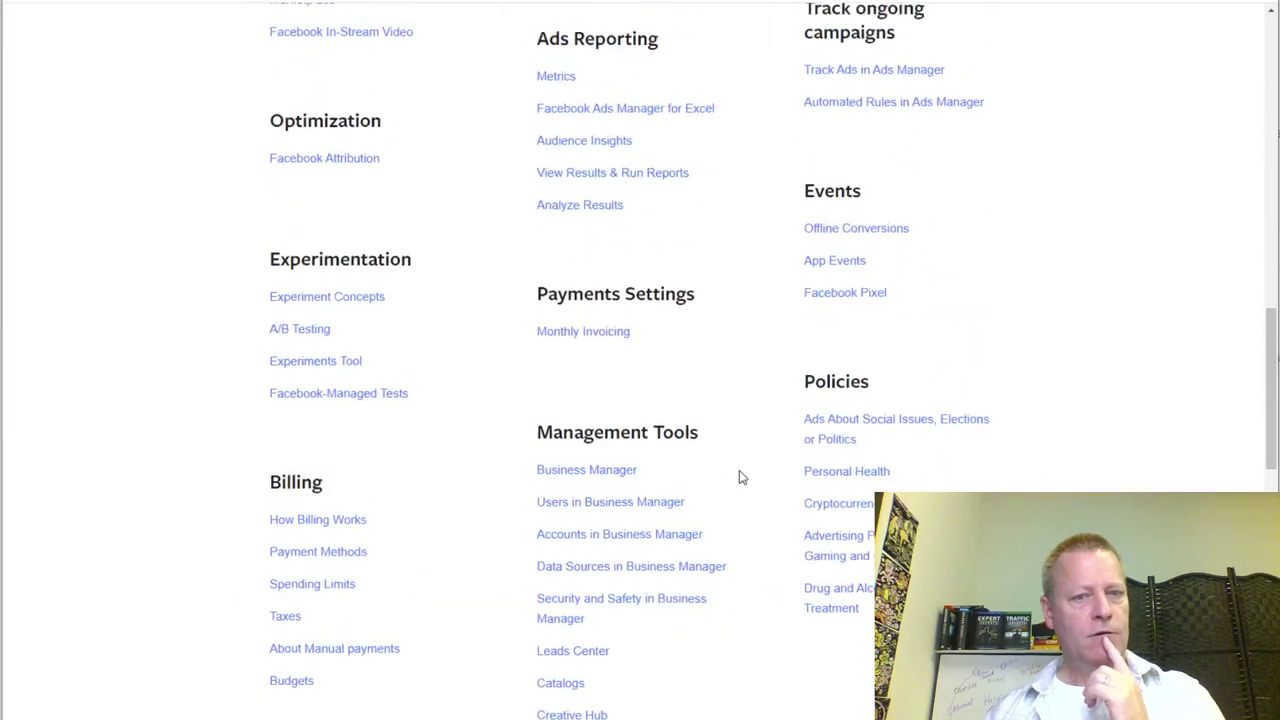
{"action": "left_click", "coordinate": [372, 18]}
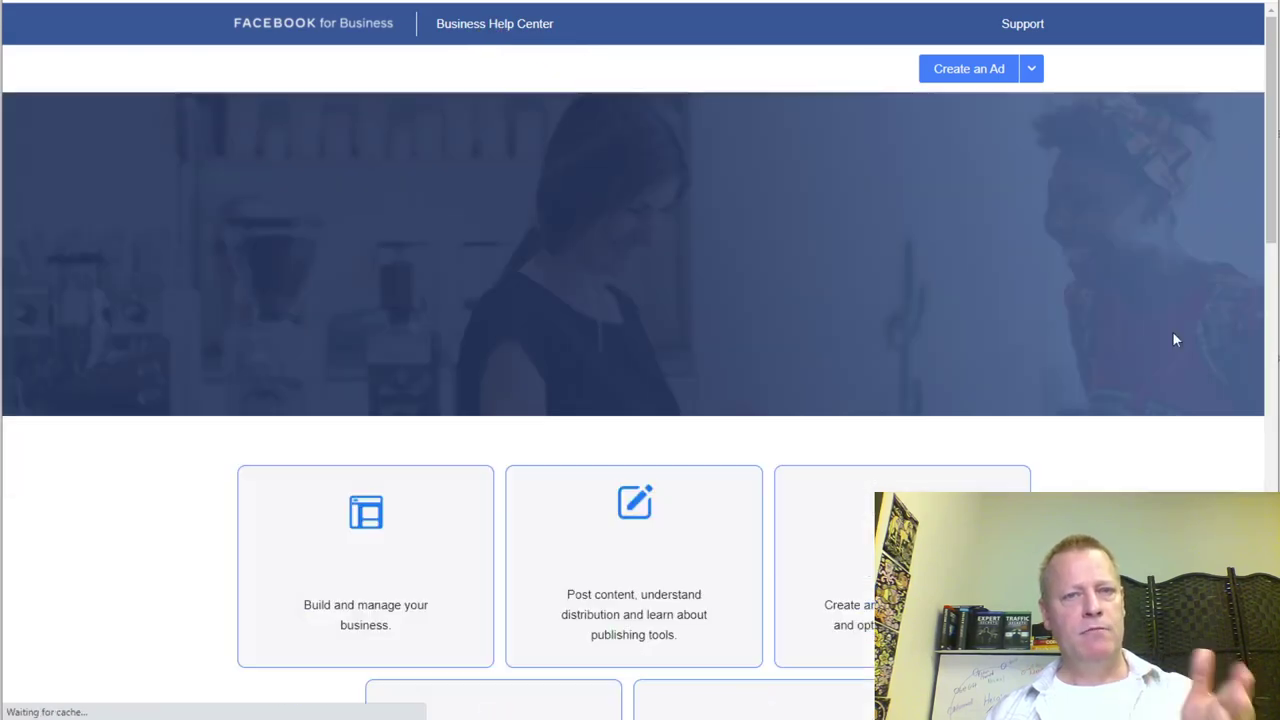
Step: Highlight the 'Find answers or contact support' heading and launch the Get Started support flow
{"action": "scroll", "coordinate": [1149, 374], "scroll_direction": "down", "scroll_amount": 3}
{"action": "scroll", "coordinate": [551, 374], "scroll_direction": "down", "scroll_amount": 3}
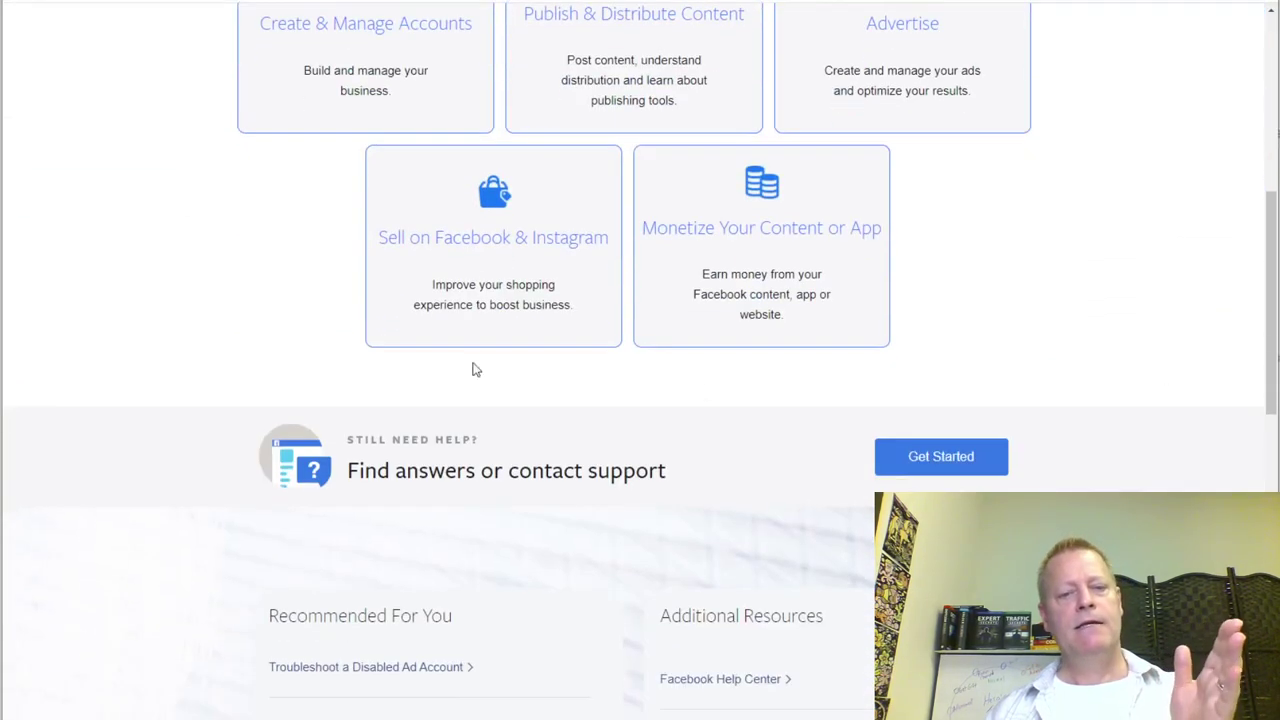
{"action": "scroll", "coordinate": [426, 360], "scroll_direction": "down", "scroll_amount": 3}
{"action": "left_click_drag", "start_coordinate": [349, 236], "coordinate": [677, 230]}
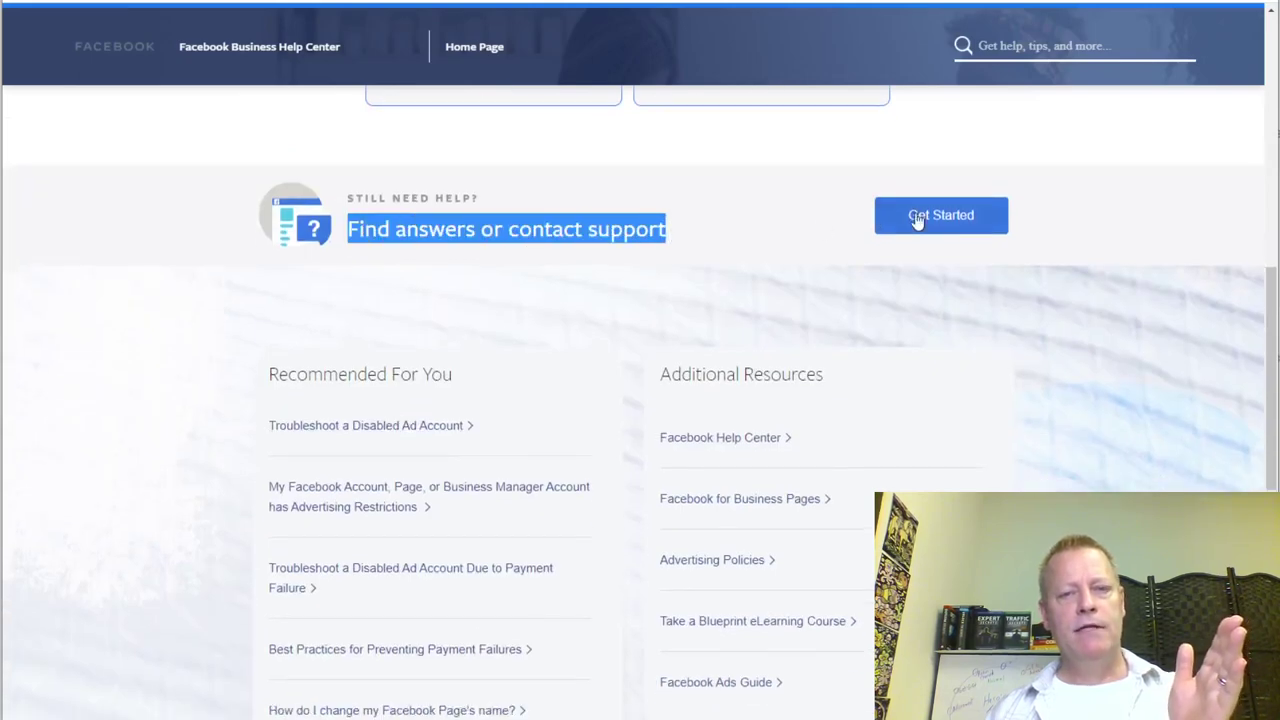
{"action": "left_click", "coordinate": [958, 216]}
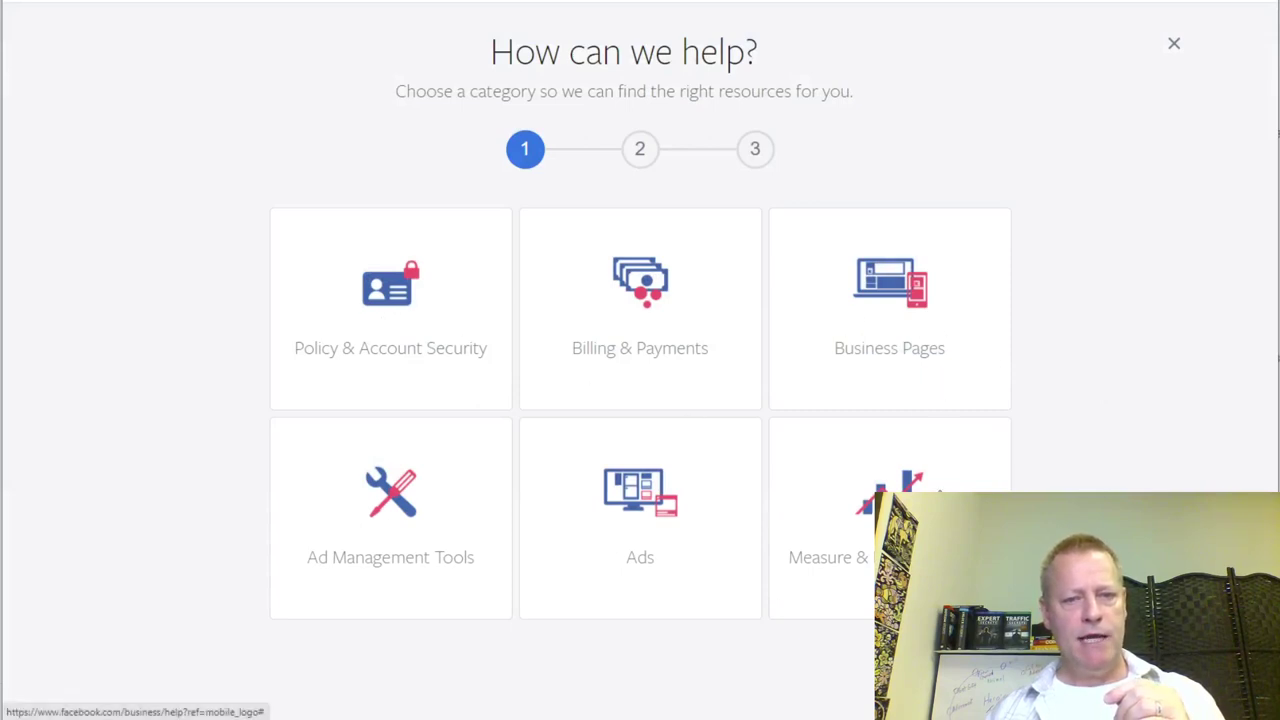
Step: Switch from the Ads category to Policy & Account Security and open the disabled ad account topic
{"action": "left_click", "coordinate": [652, 490]}
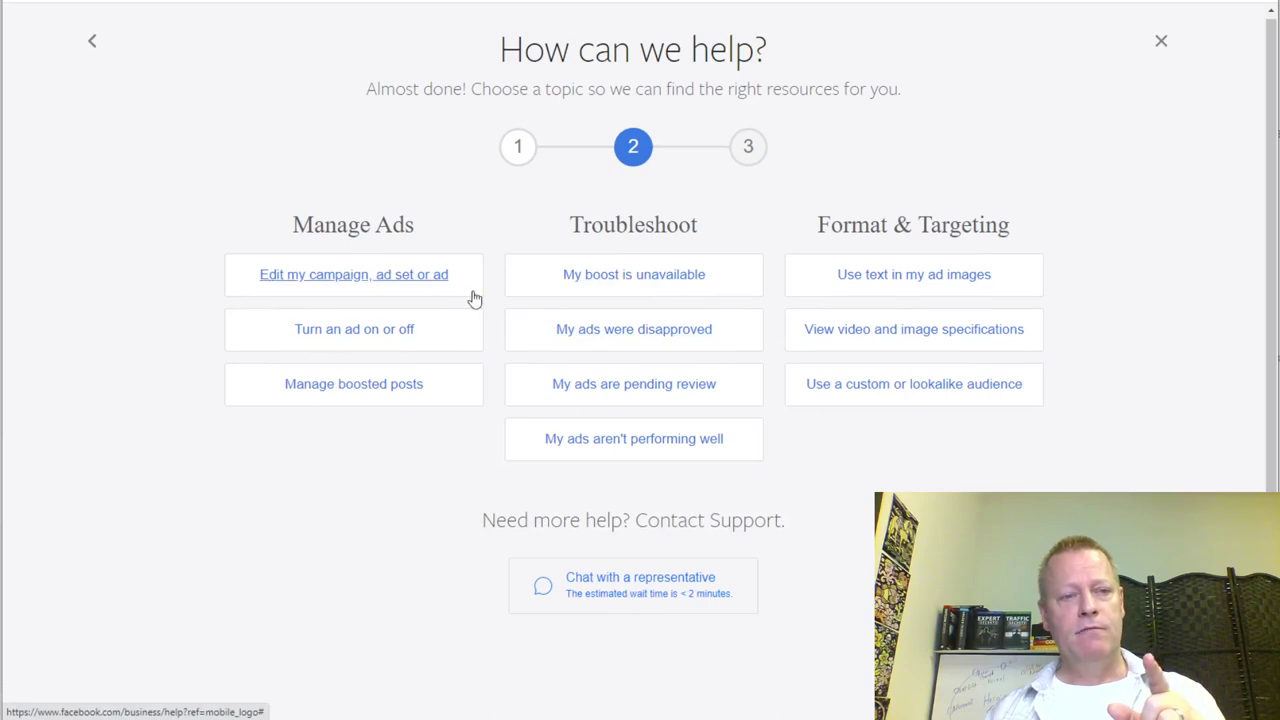
{"action": "left_click", "coordinate": [514, 147]}
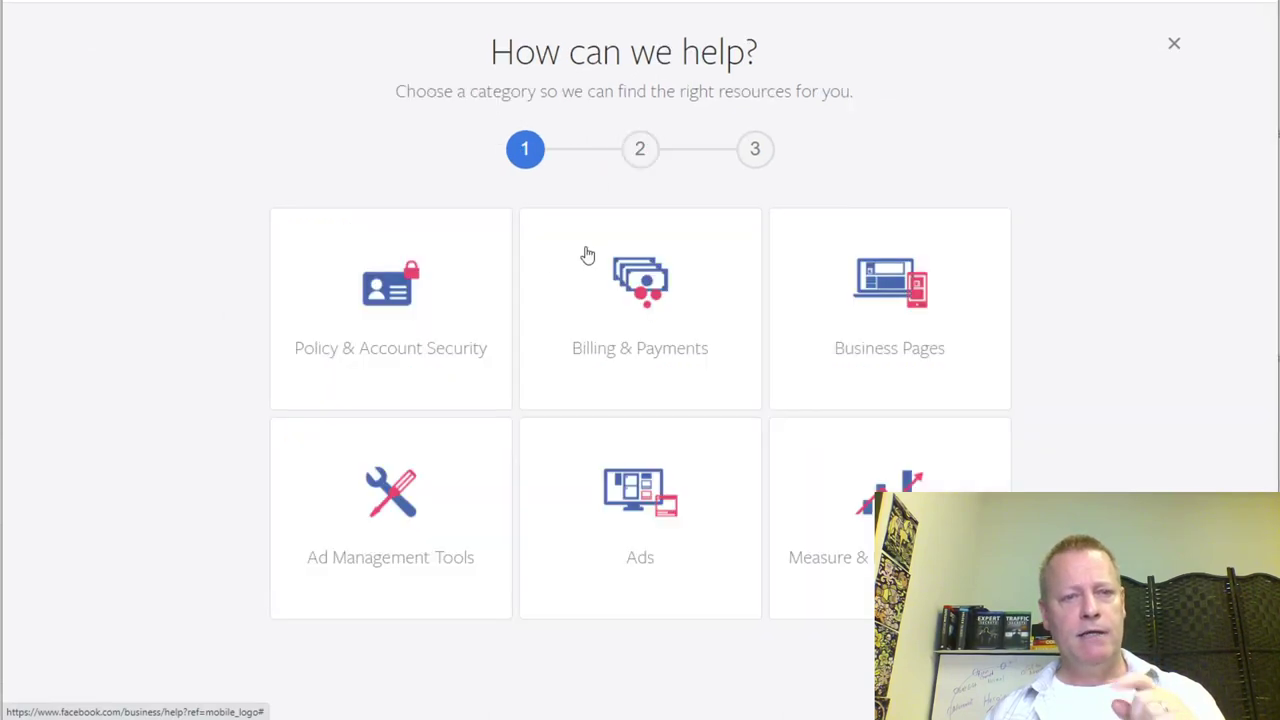
{"action": "left_click", "coordinate": [500, 320]}
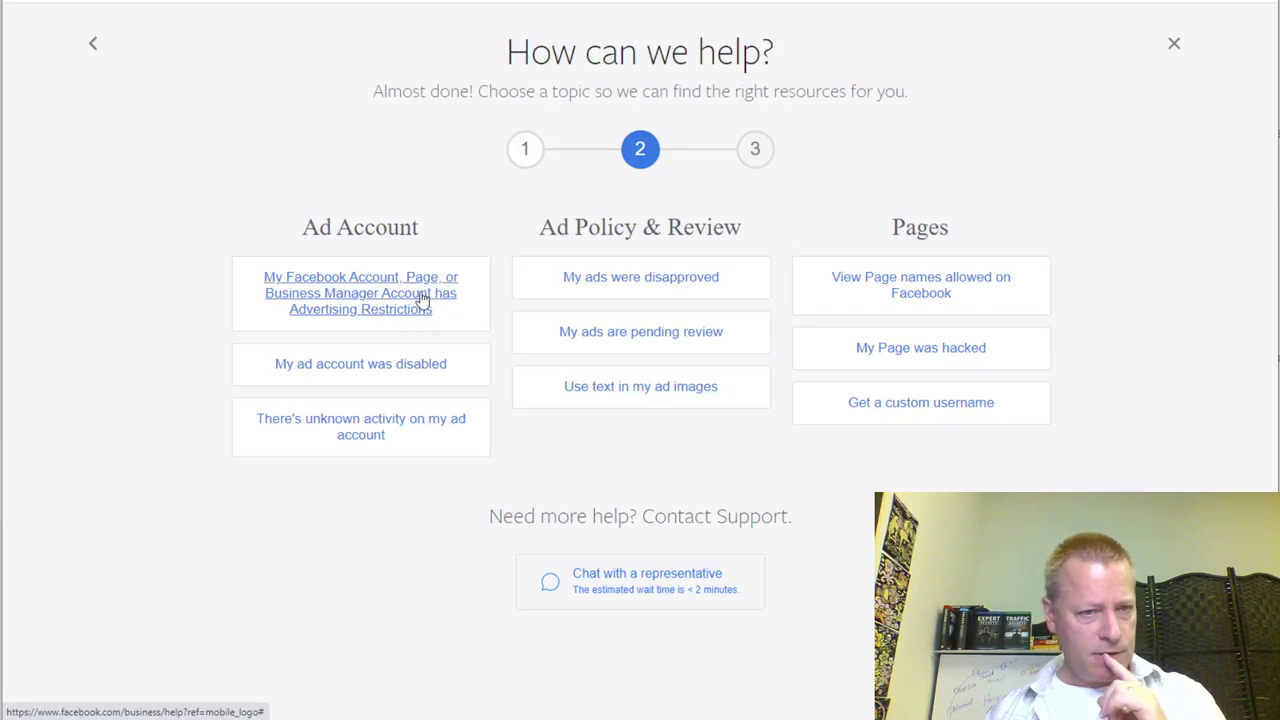
{"action": "left_click", "coordinate": [413, 370]}
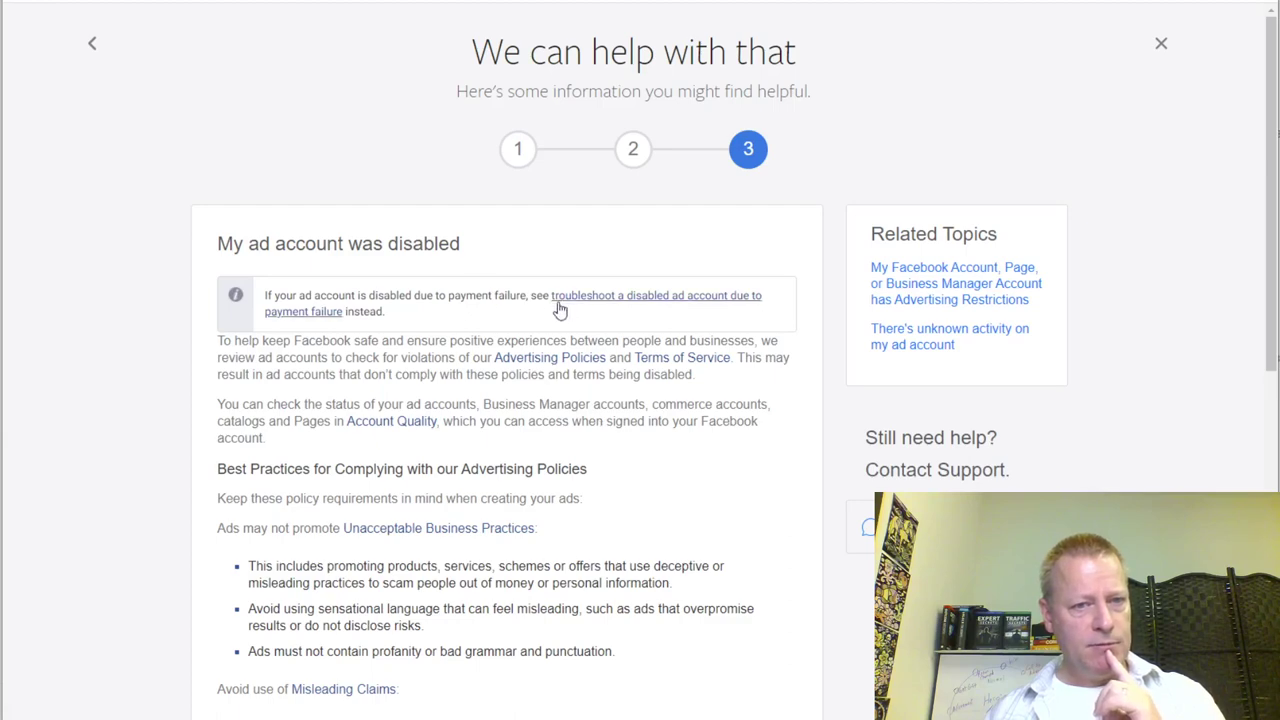
Step: Read through the 'My ad account was disabled' article, then return to step 1's category list
{"action": "scroll", "coordinate": [462, 422], "scroll_direction": "down", "scroll_amount": 3}
{"action": "scroll", "coordinate": [462, 422], "scroll_direction": "down", "scroll_amount": 3}
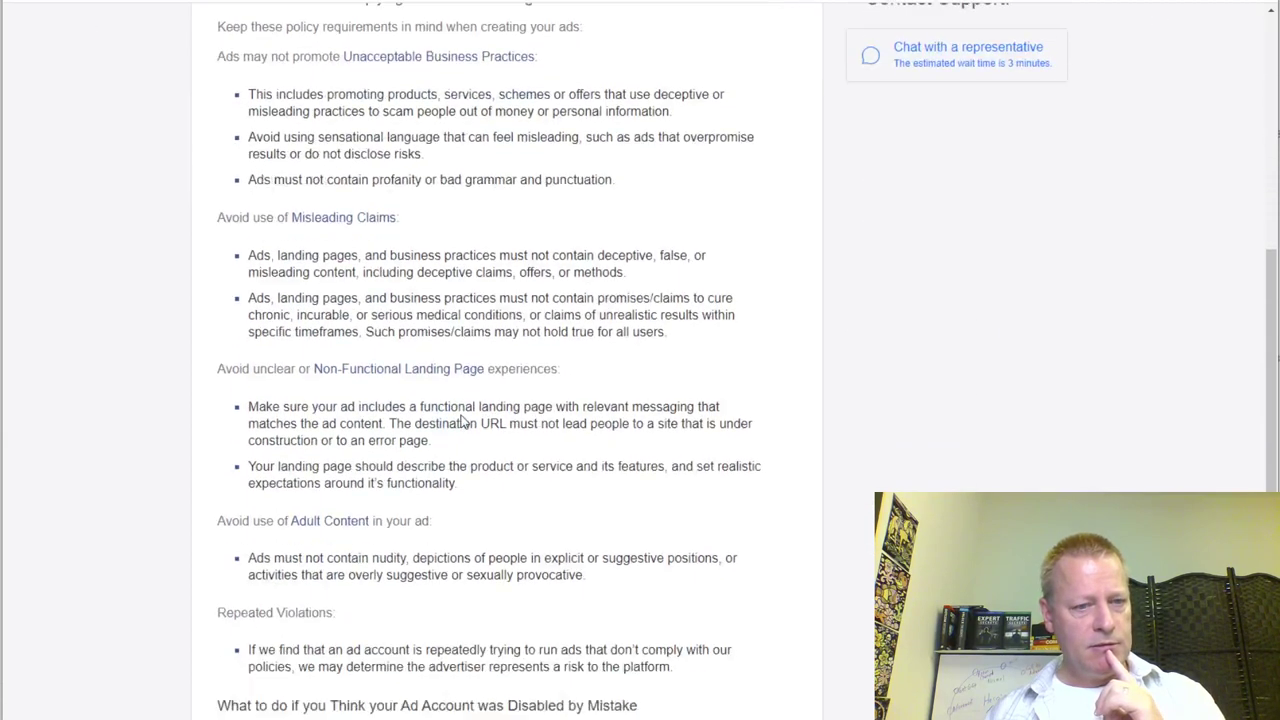
{"action": "scroll", "coordinate": [463, 416], "scroll_direction": "up", "scroll_amount": 3}
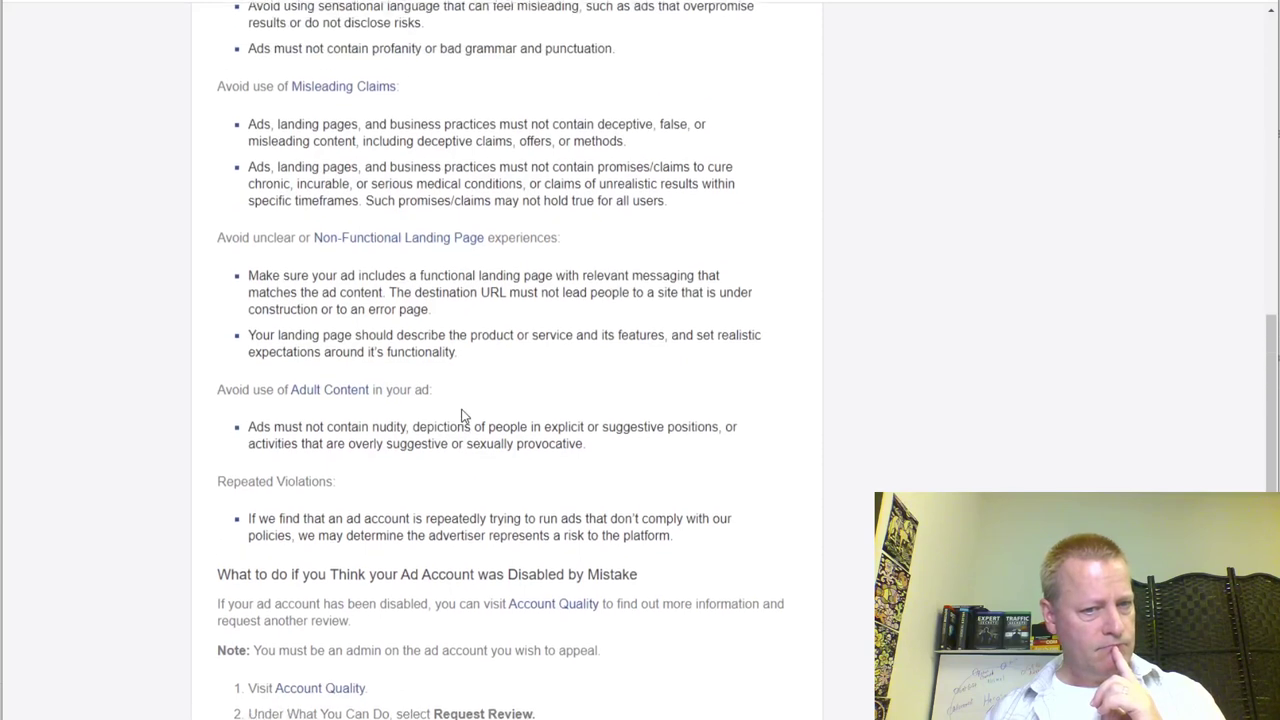
{"action": "scroll", "coordinate": [528, 428], "scroll_direction": "up", "scroll_amount": 2}
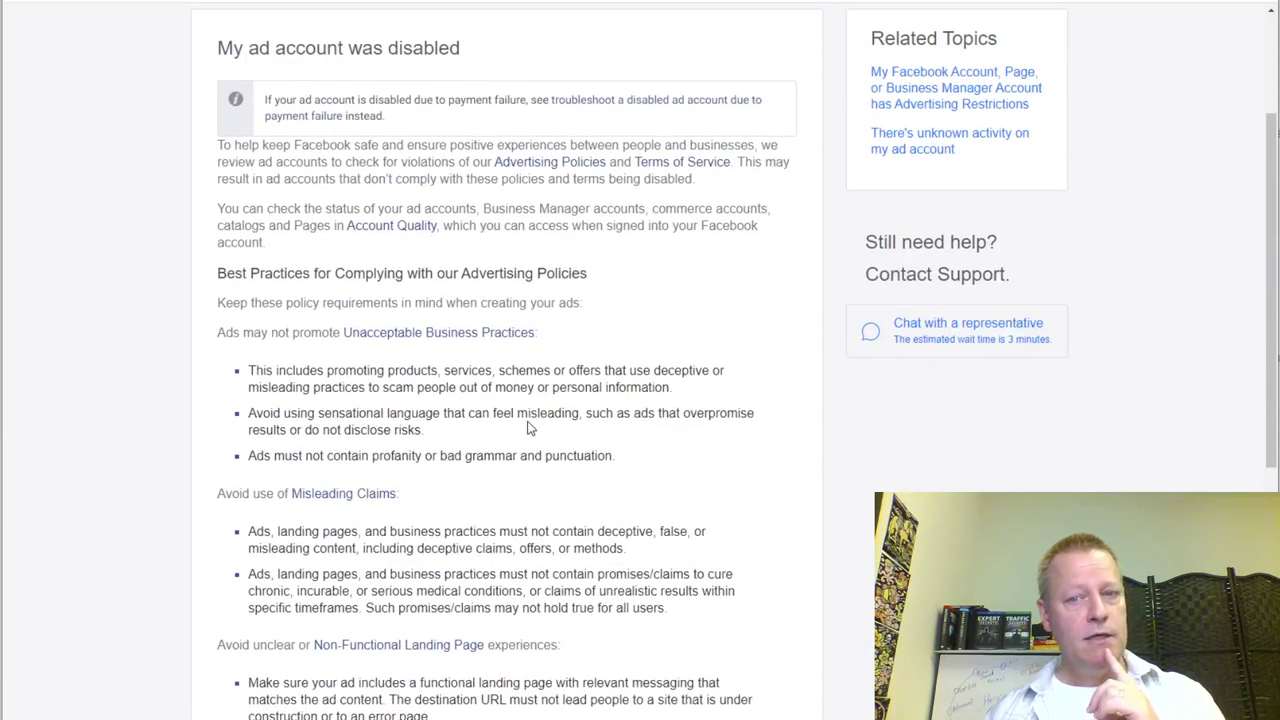
{"action": "scroll", "coordinate": [571, 309], "scroll_direction": "up", "scroll_amount": 2}
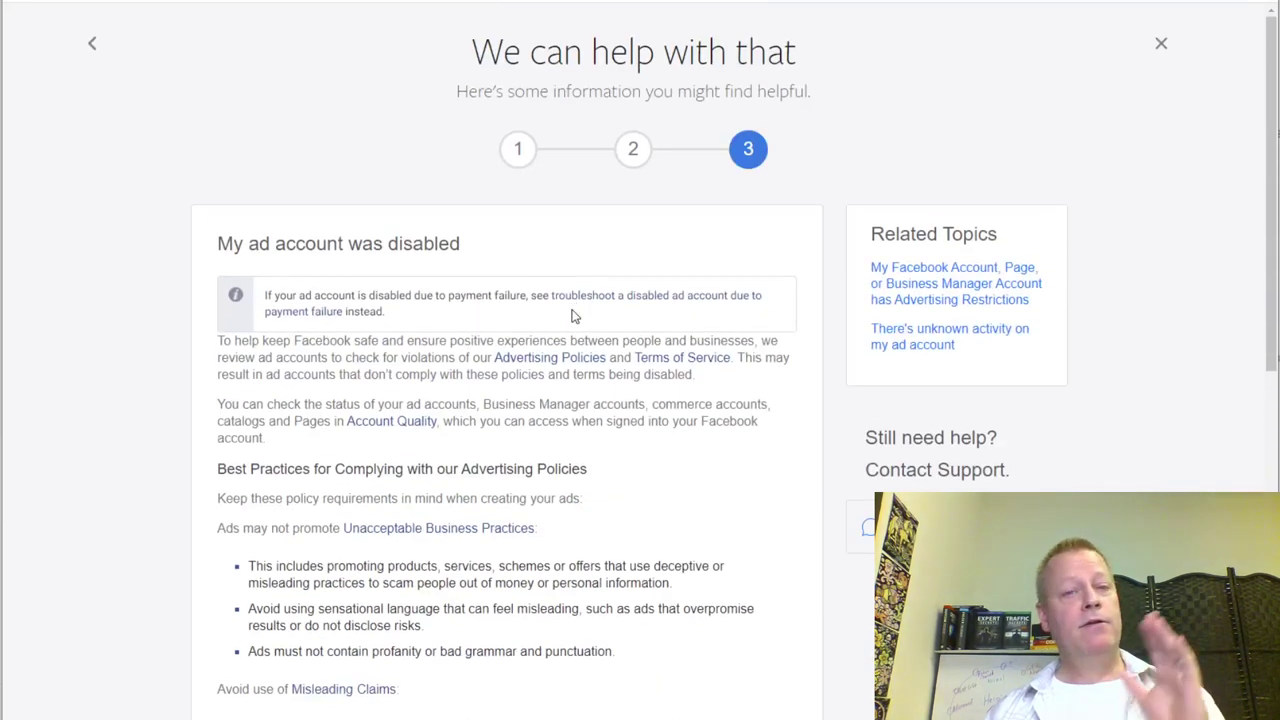
{"action": "left_click", "coordinate": [518, 155]}
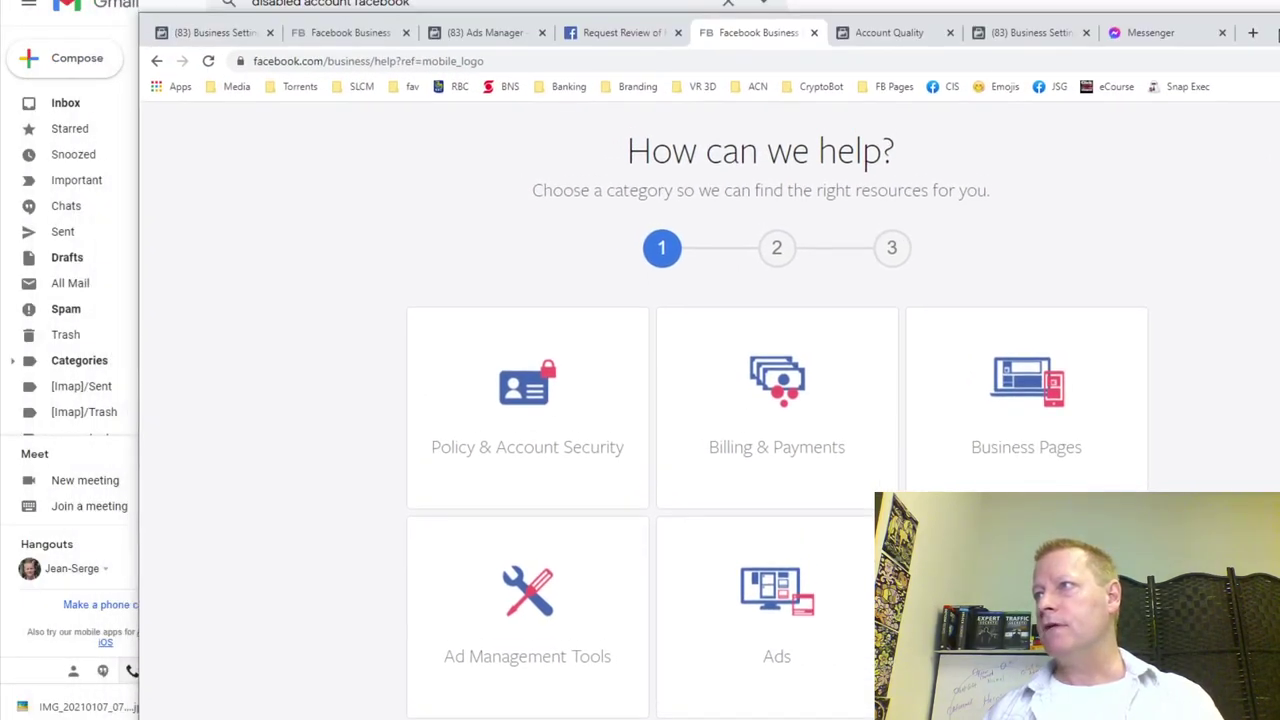
Step: Pick the Ads category and ask to chat with a support representative
{"action": "left_click_drag", "start_coordinate": [1276, 35], "coordinate": [1274, 22]}
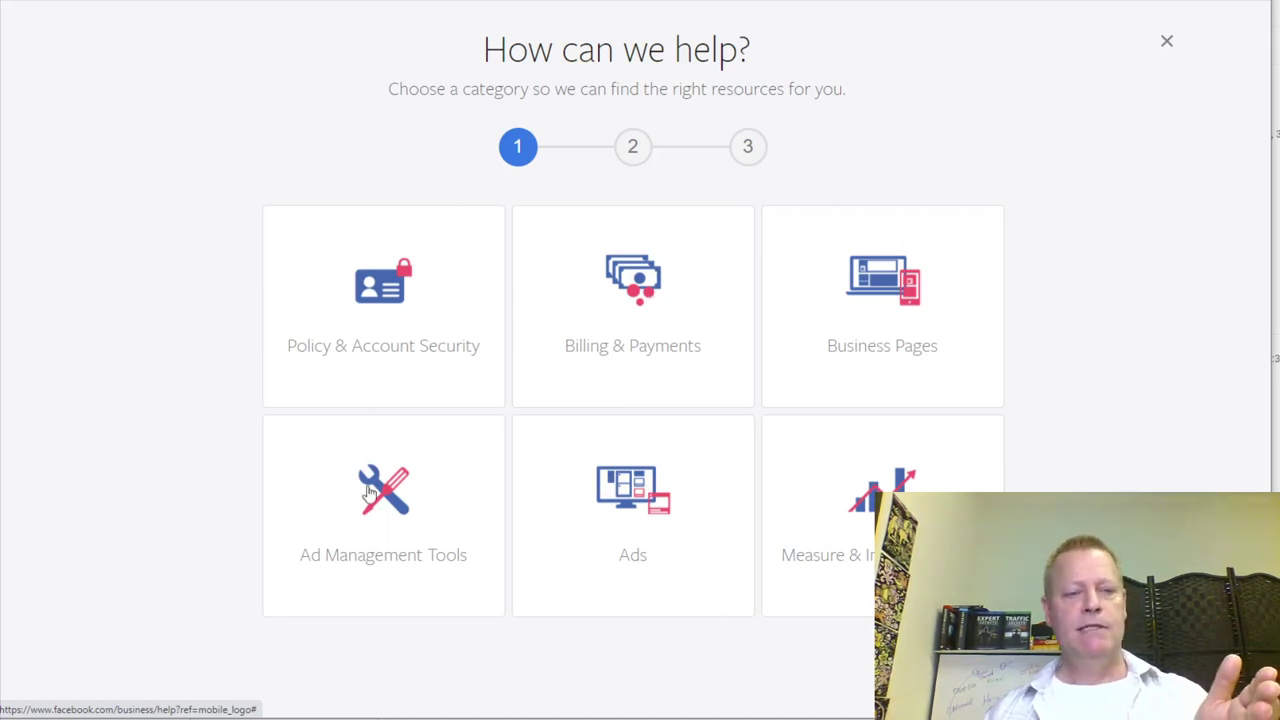
{"action": "left_click", "coordinate": [642, 492]}
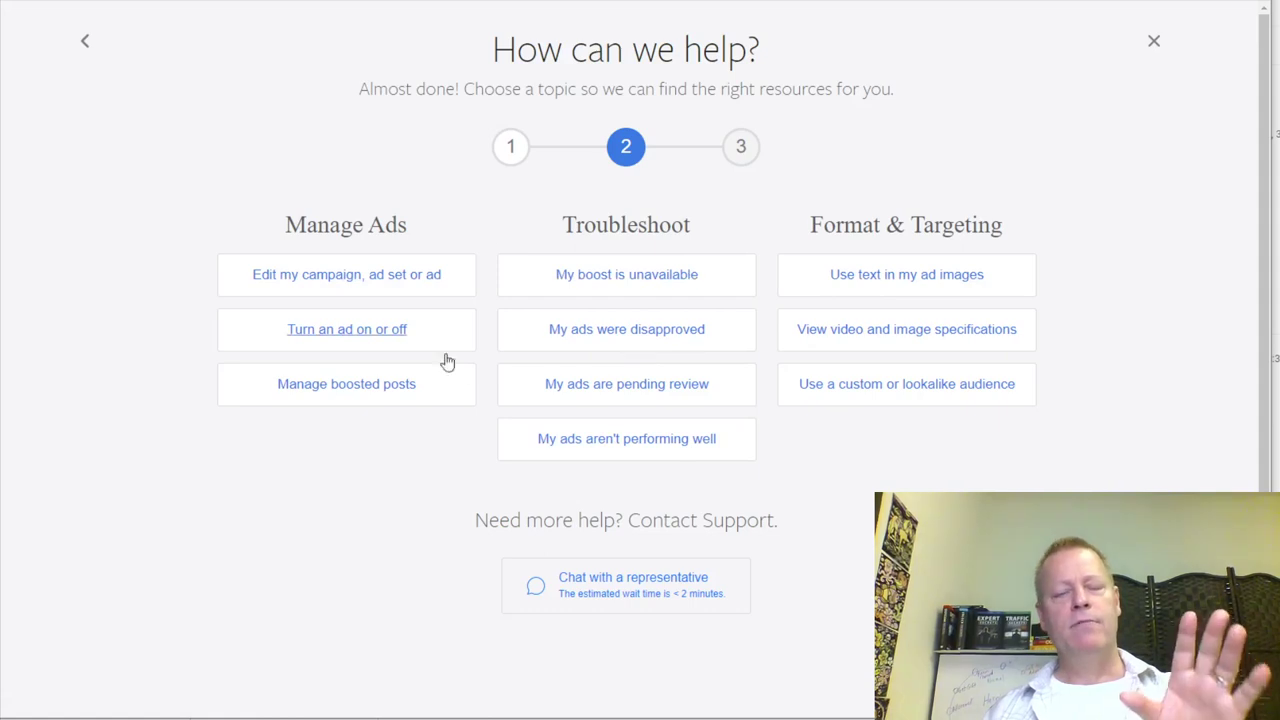
{"action": "left_click", "coordinate": [646, 598]}
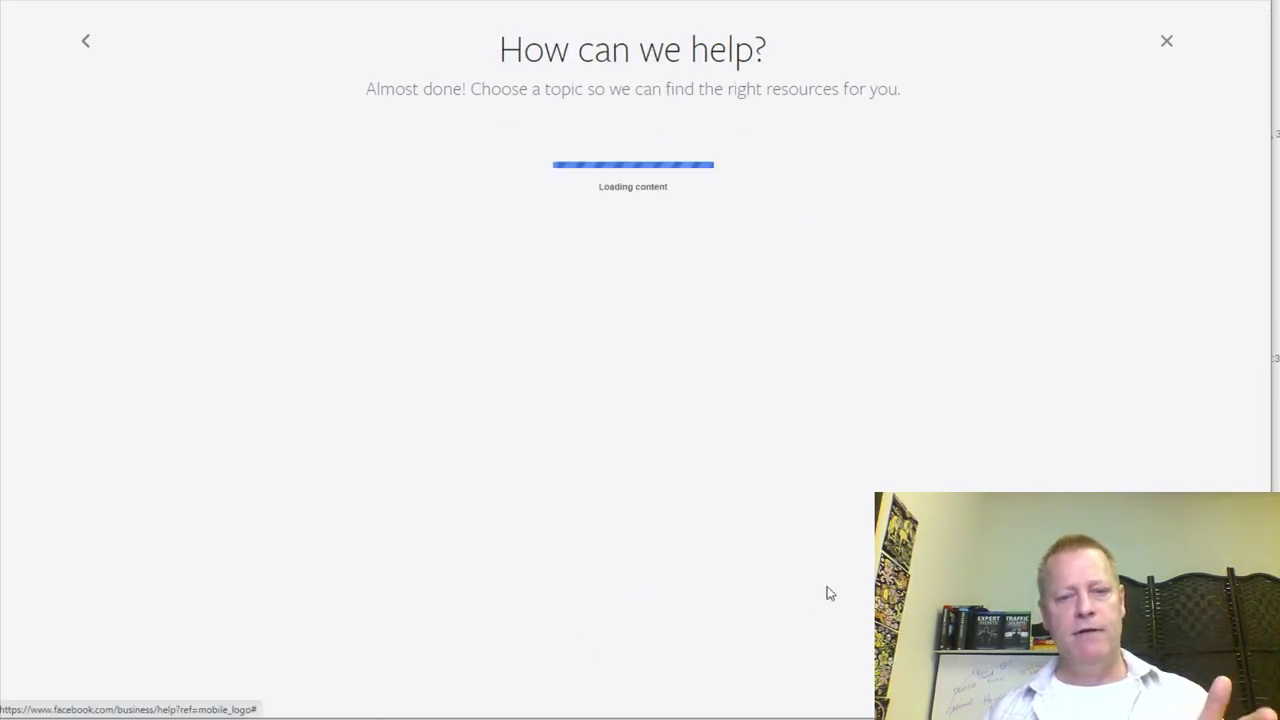
{"action": "scroll", "coordinate": [820, 578], "scroll_direction": "down", "scroll_amount": 3}
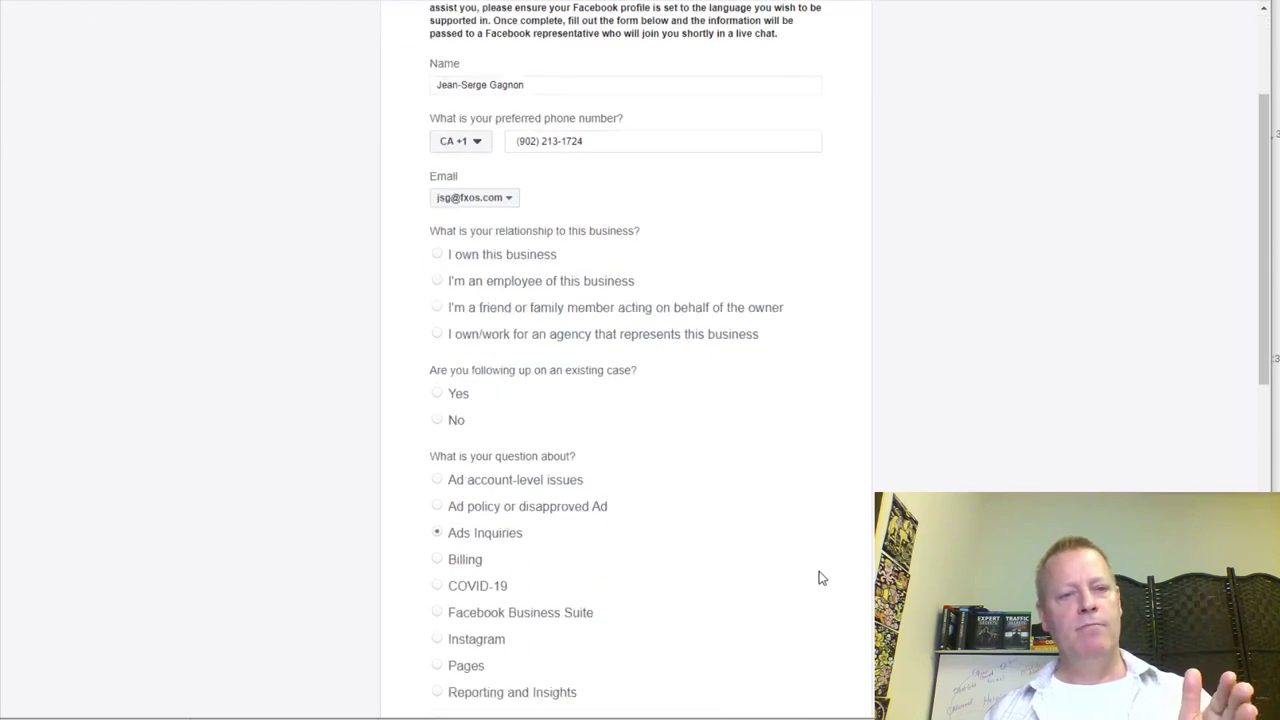
{"action": "scroll", "coordinate": [791, 543], "scroll_direction": "up", "scroll_amount": 3}
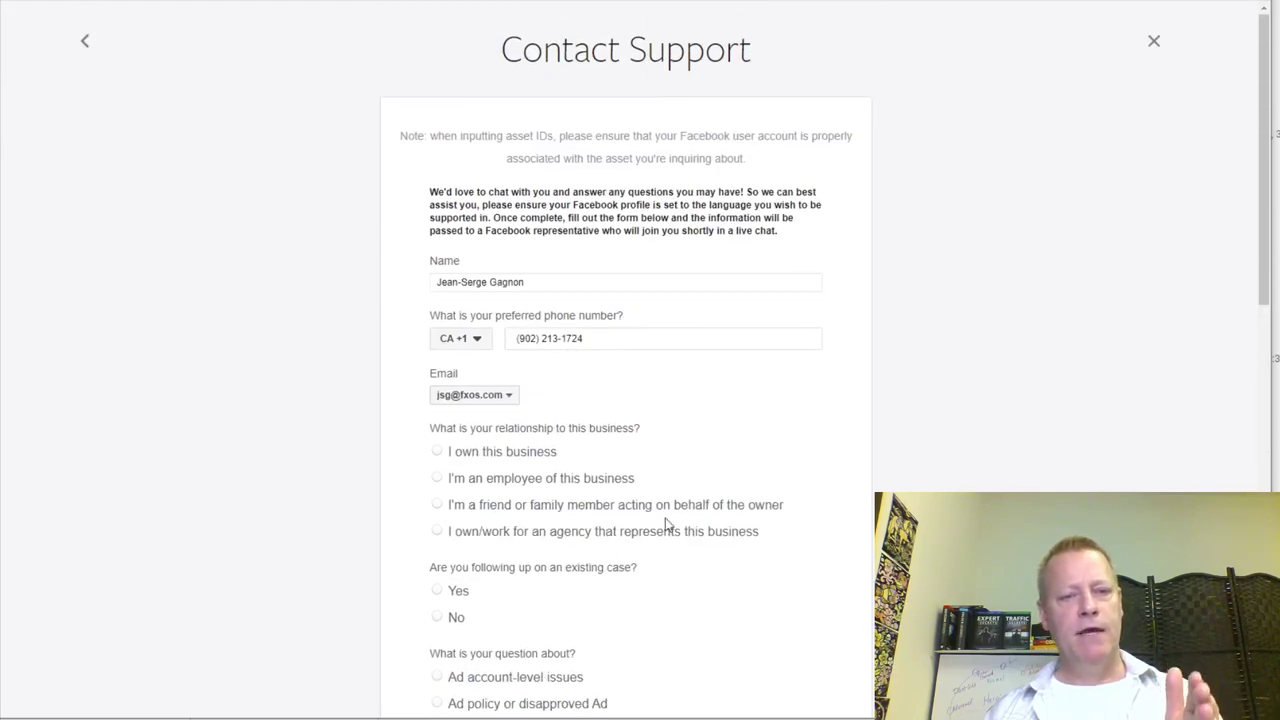
{"action": "left_click", "coordinate": [513, 398]}
{"action": "left_click", "coordinate": [660, 466]}
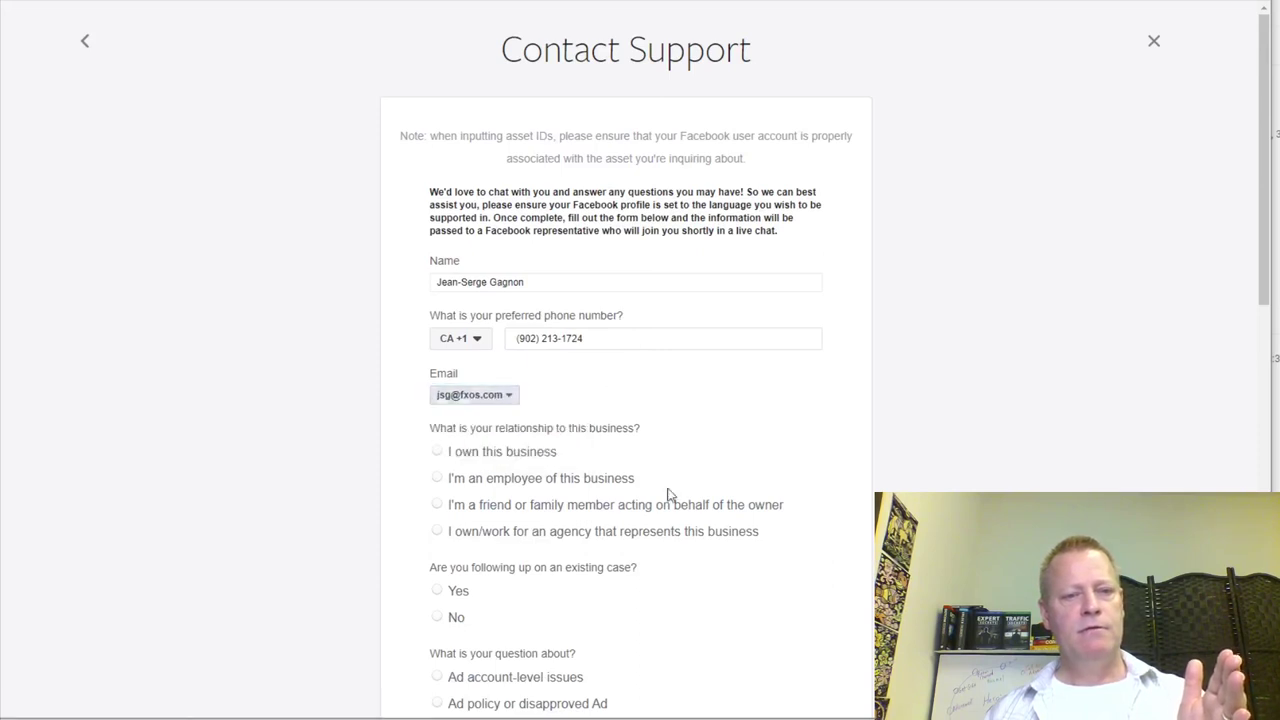
{"action": "scroll", "coordinate": [660, 466], "scroll_direction": "down", "scroll_amount": 3}
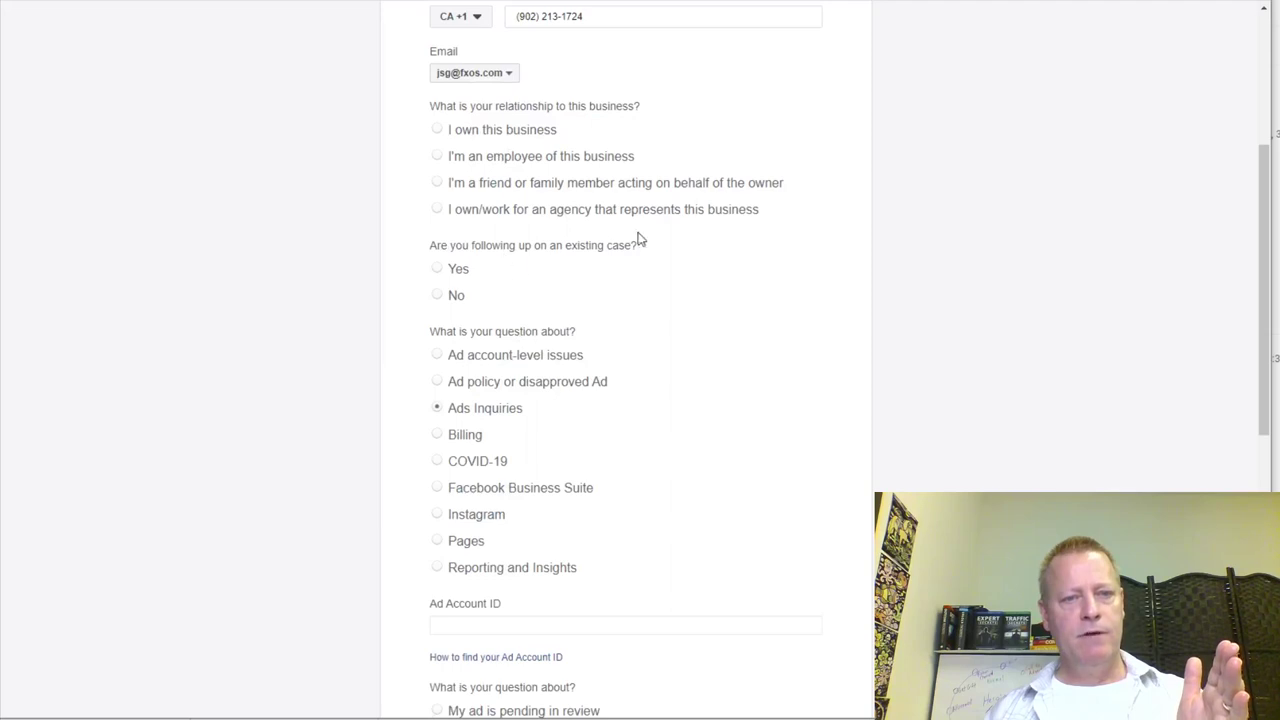
{"action": "scroll", "coordinate": [652, 475], "scroll_direction": "down", "scroll_amount": 1}
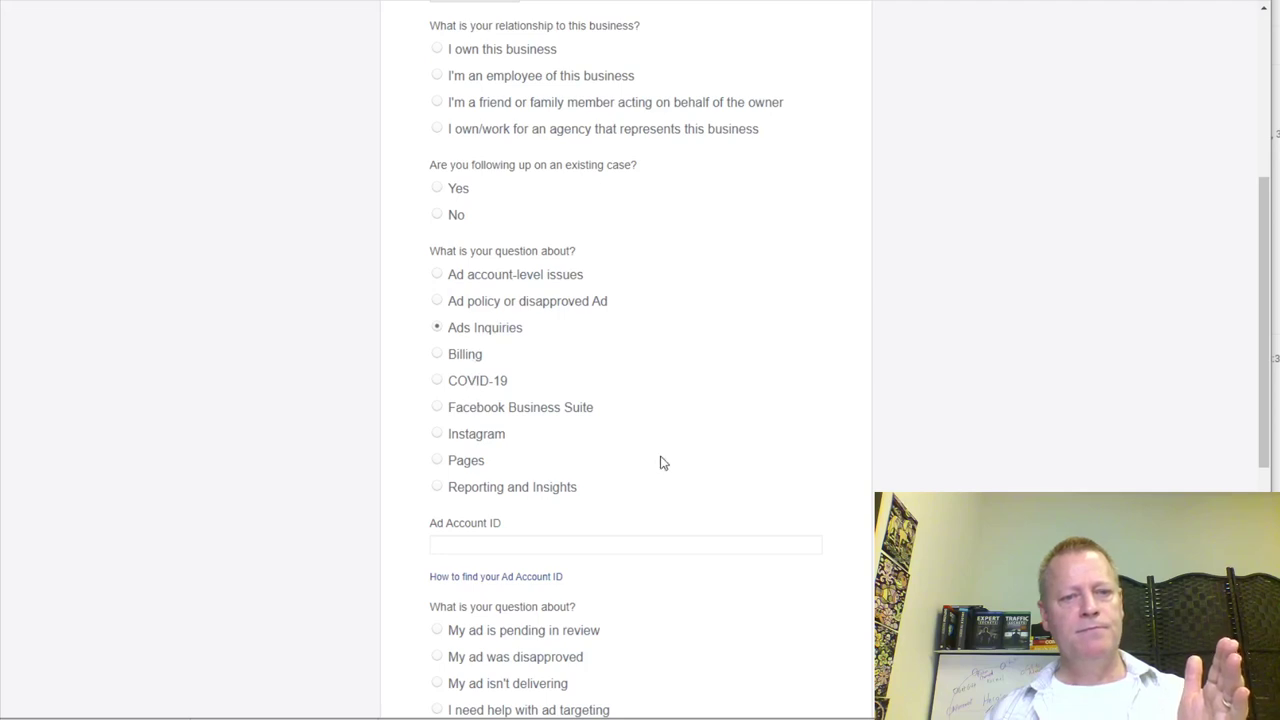
{"action": "scroll", "coordinate": [660, 462], "scroll_direction": "down", "scroll_amount": 2}
{"action": "scroll", "coordinate": [607, 424], "scroll_direction": "down", "scroll_amount": 2}
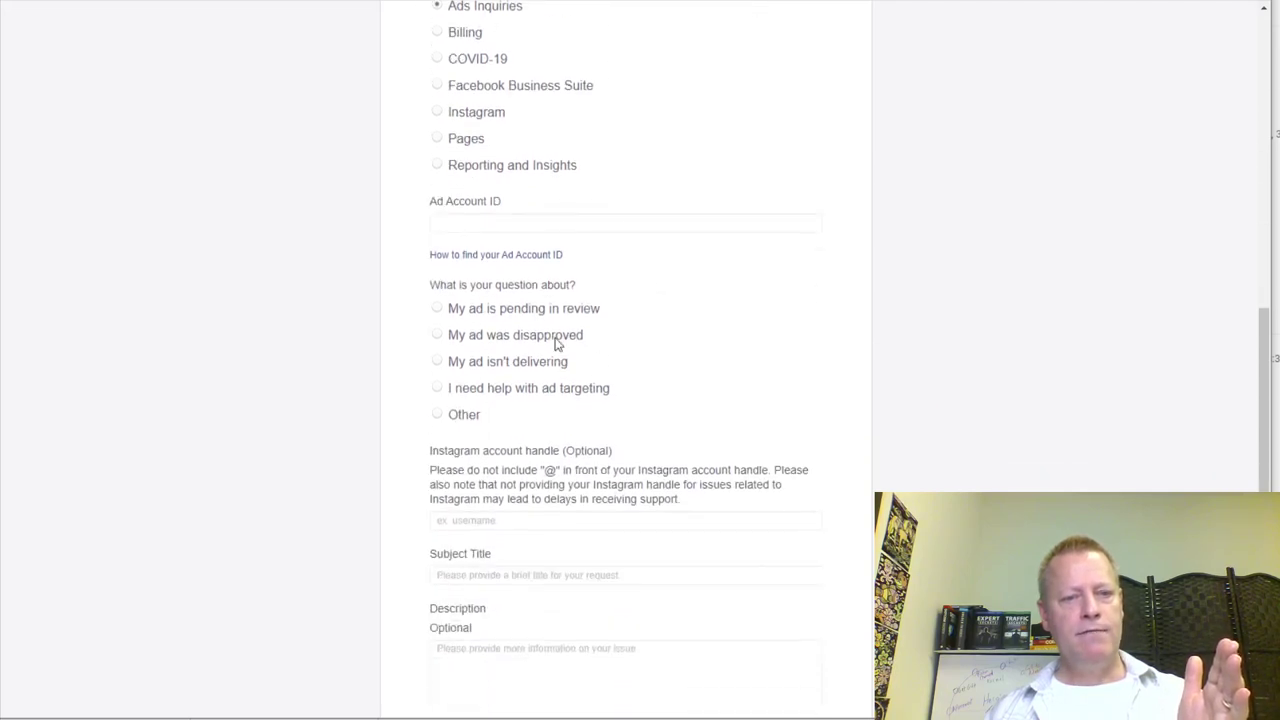
{"action": "scroll", "coordinate": [743, 425], "scroll_direction": "down", "scroll_amount": 2}
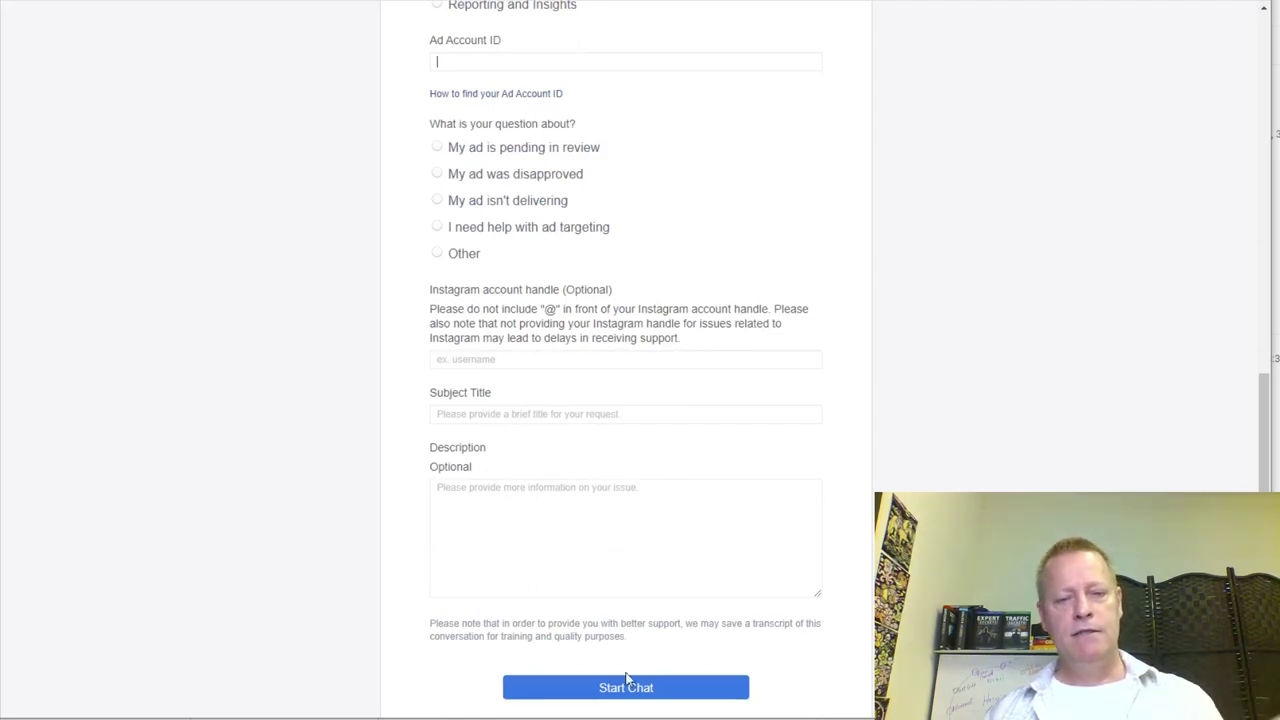
{"action": "scroll", "coordinate": [640, 689], "scroll_direction": "down", "scroll_amount": 2}
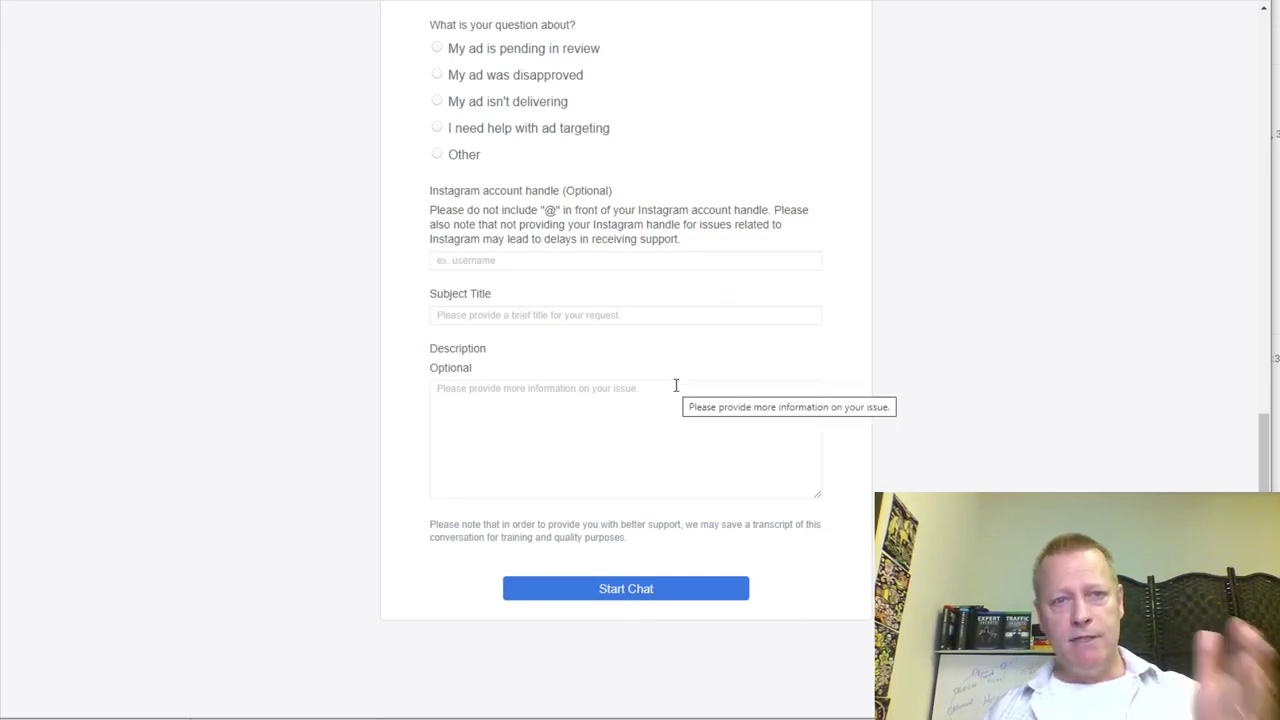
{"action": "scroll", "coordinate": [760, 411], "scroll_direction": "up", "scroll_amount": 5}
{"action": "scroll", "coordinate": [626, 360], "scroll_direction": "up", "scroll_amount": 1}
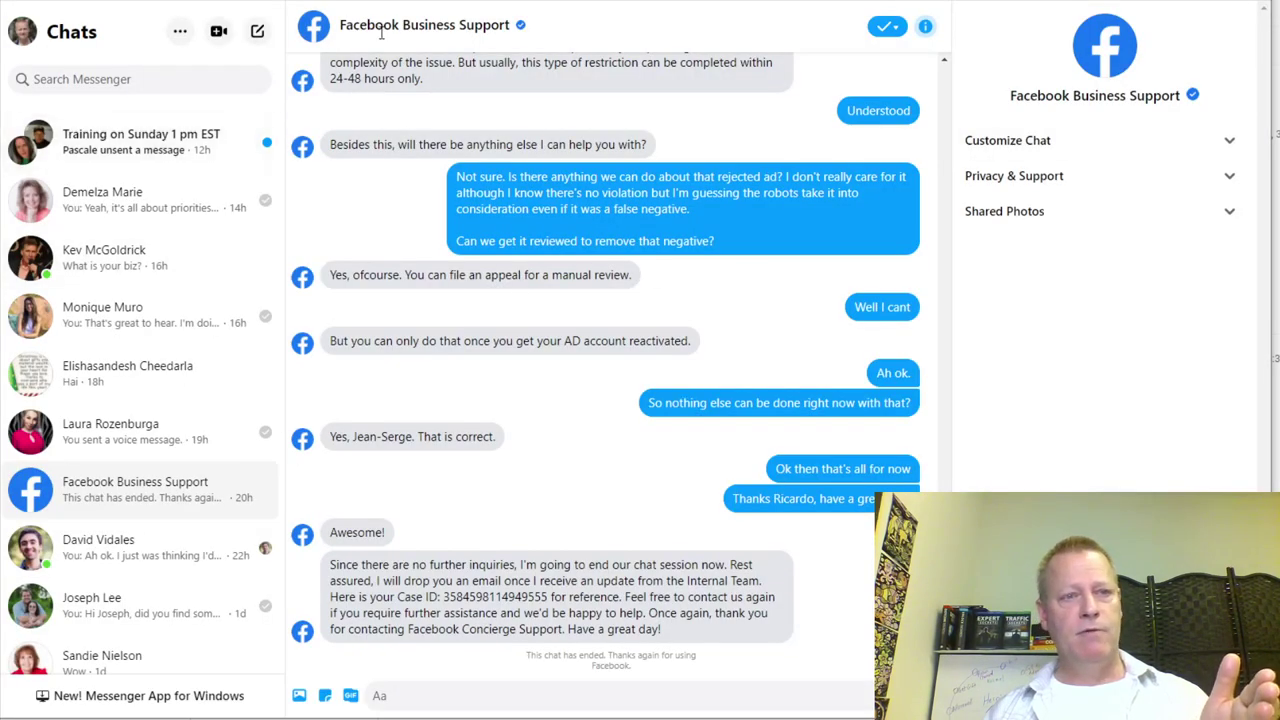
Step: Scroll to the start of the Facebook Business Support chat and highlight the waiting notice and greeting
{"action": "left_click_drag", "start_coordinate": [341, 24], "coordinate": [505, 24]}
{"action": "scroll", "coordinate": [765, 535], "scroll_direction": "up", "scroll_amount": 9}
{"action": "scroll", "coordinate": [765, 535], "scroll_direction": "up", "scroll_amount": 10}
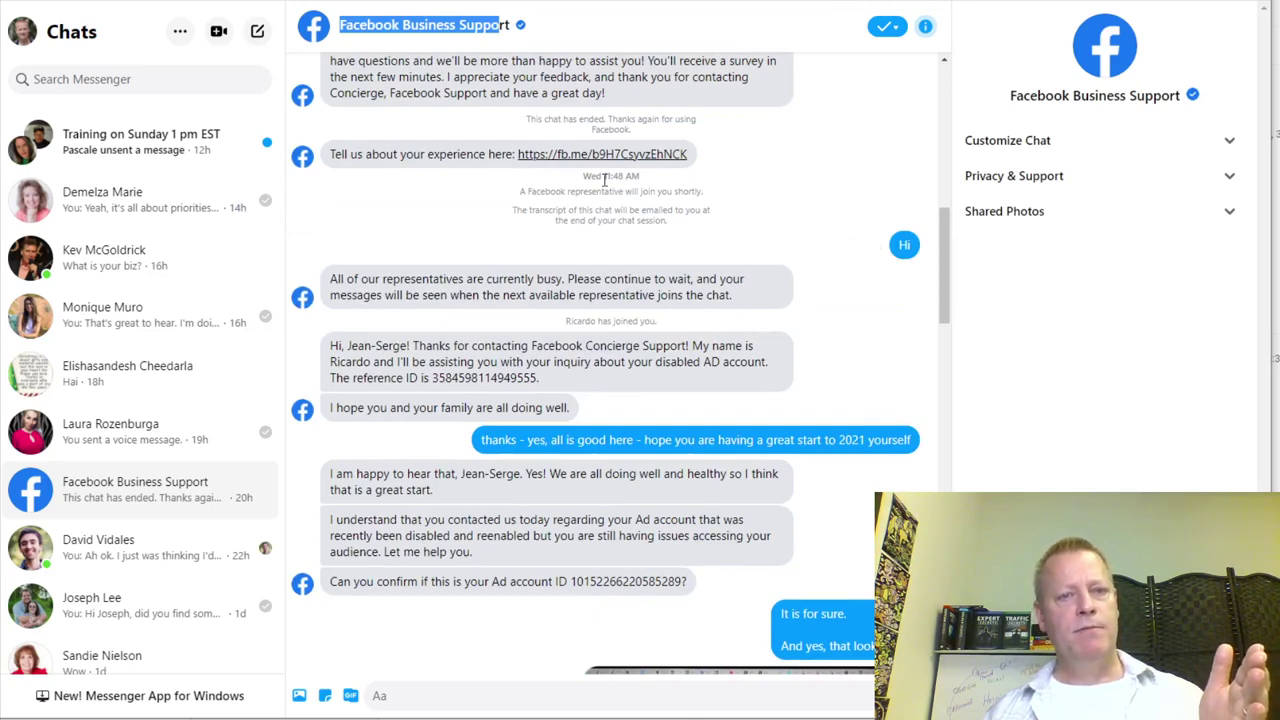
{"action": "scroll", "coordinate": [605, 218], "scroll_direction": "down", "scroll_amount": 1}
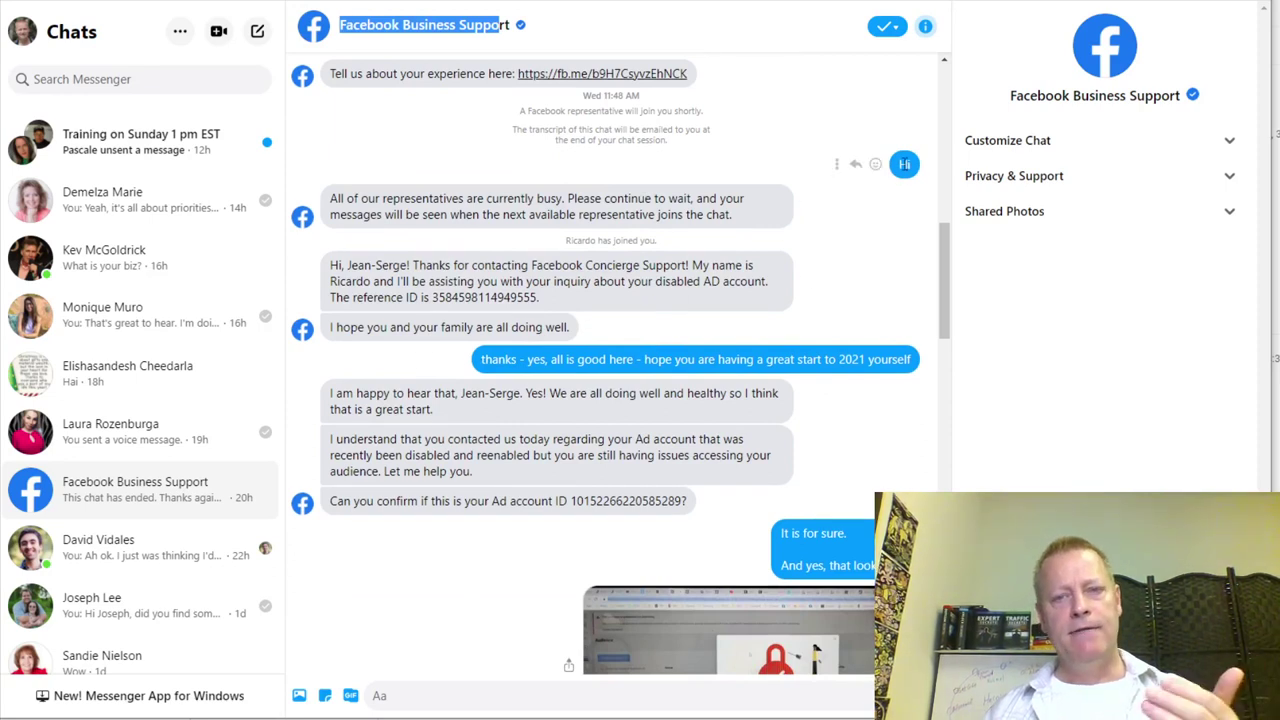
{"action": "left_click_drag", "start_coordinate": [352, 205], "coordinate": [604, 205]}
{"action": "left_click", "coordinate": [604, 205]}
{"action": "left_click_drag", "start_coordinate": [350, 278], "coordinate": [531, 295]}
{"action": "left_click", "coordinate": [475, 305]}
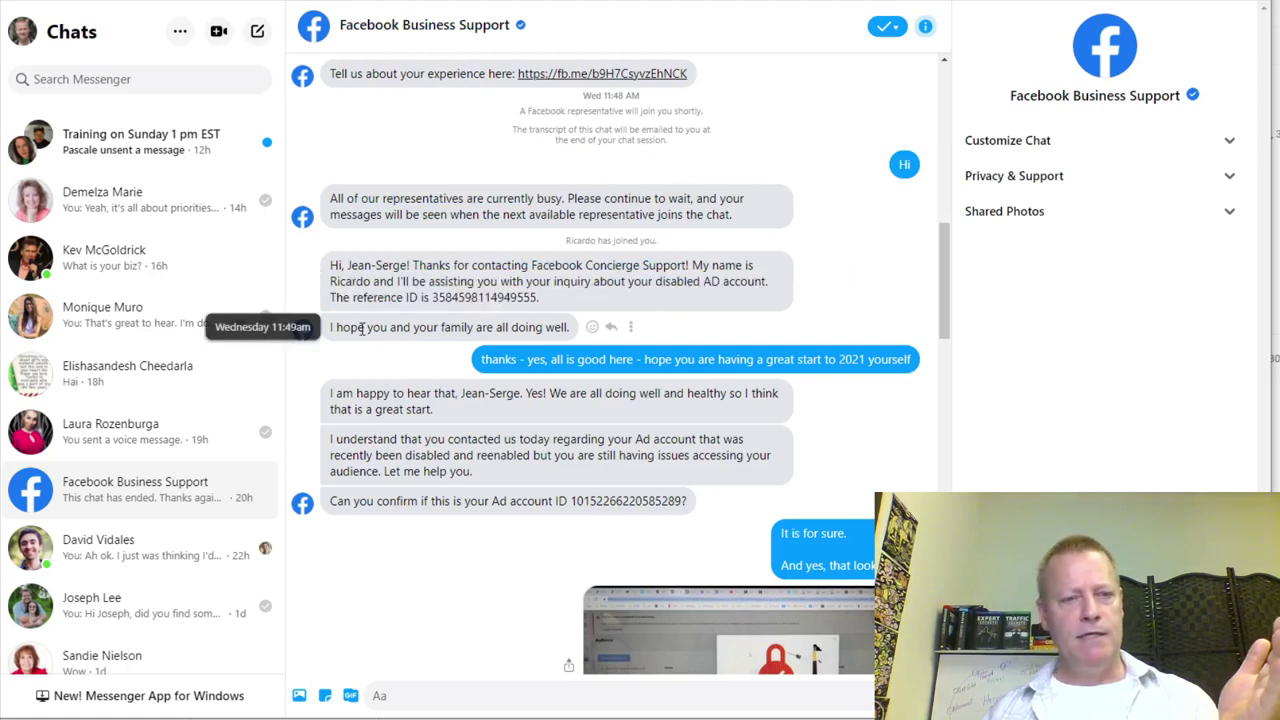
Step: Highlight the representative's disabled-account explanation and scroll down to the filed appeal
{"action": "scroll", "coordinate": [521, 390], "scroll_direction": "down", "scroll_amount": 3}
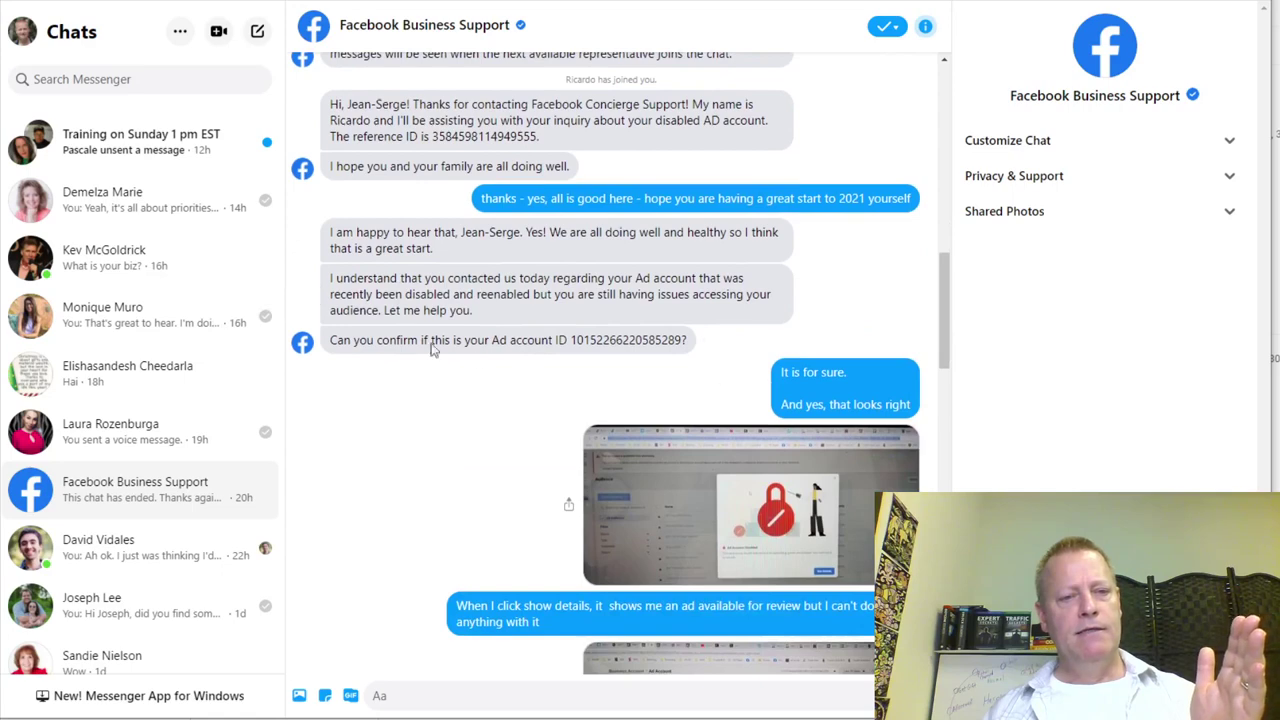
{"action": "left_click_drag", "start_coordinate": [444, 338], "coordinate": [630, 338]}
{"action": "scroll", "coordinate": [808, 247], "scroll_direction": "down", "scroll_amount": 2}
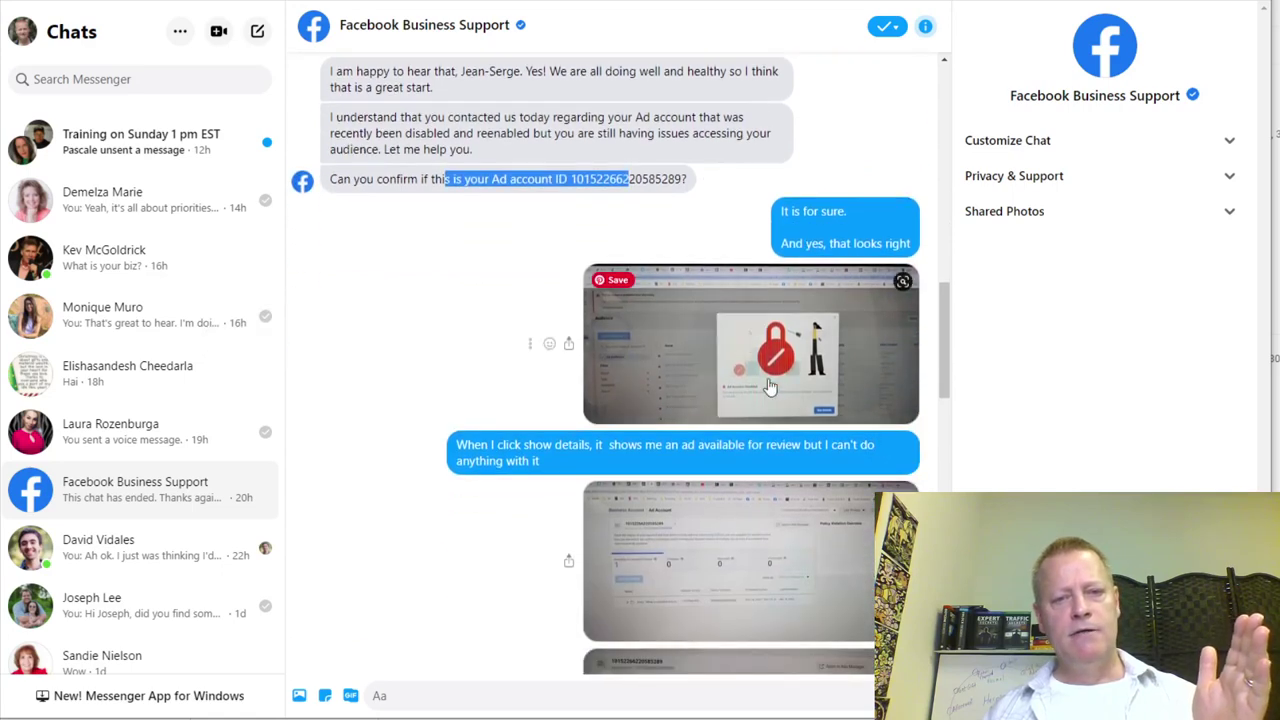
{"action": "scroll", "coordinate": [766, 285], "scroll_direction": "down", "scroll_amount": 5}
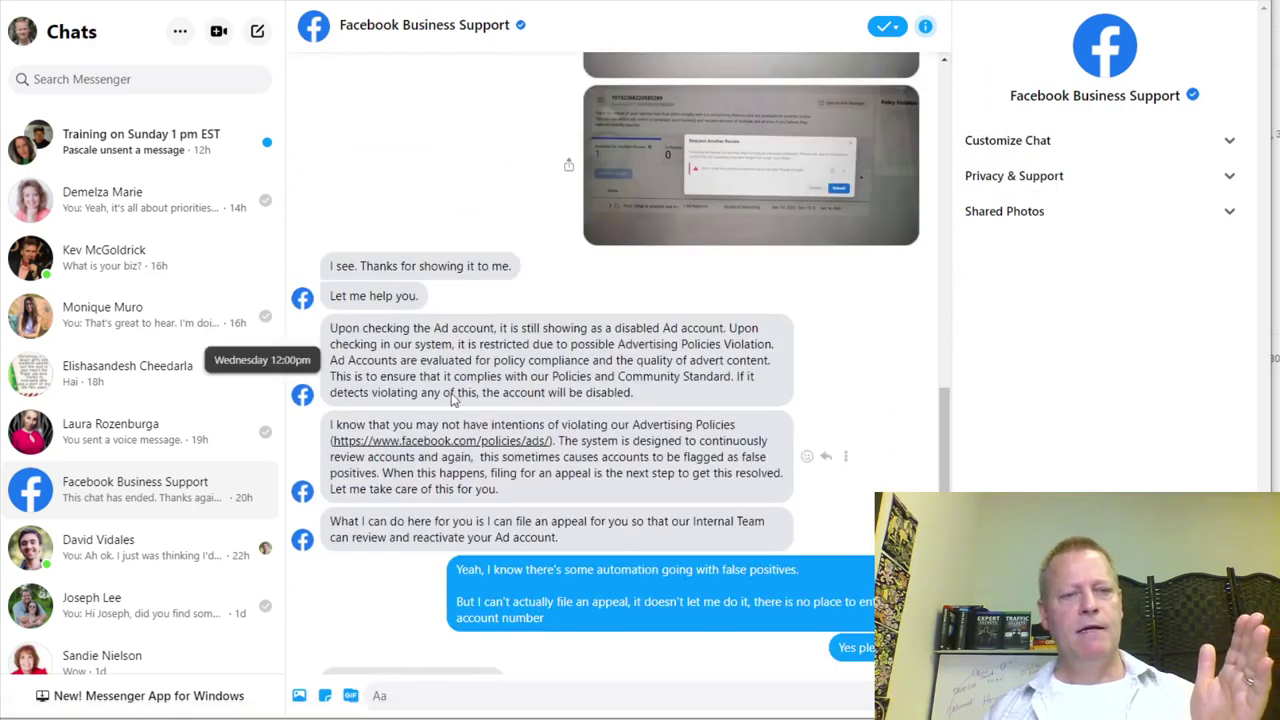
{"action": "left_click_drag", "start_coordinate": [411, 344], "coordinate": [680, 322]}
{"action": "left_click", "coordinate": [573, 341]}
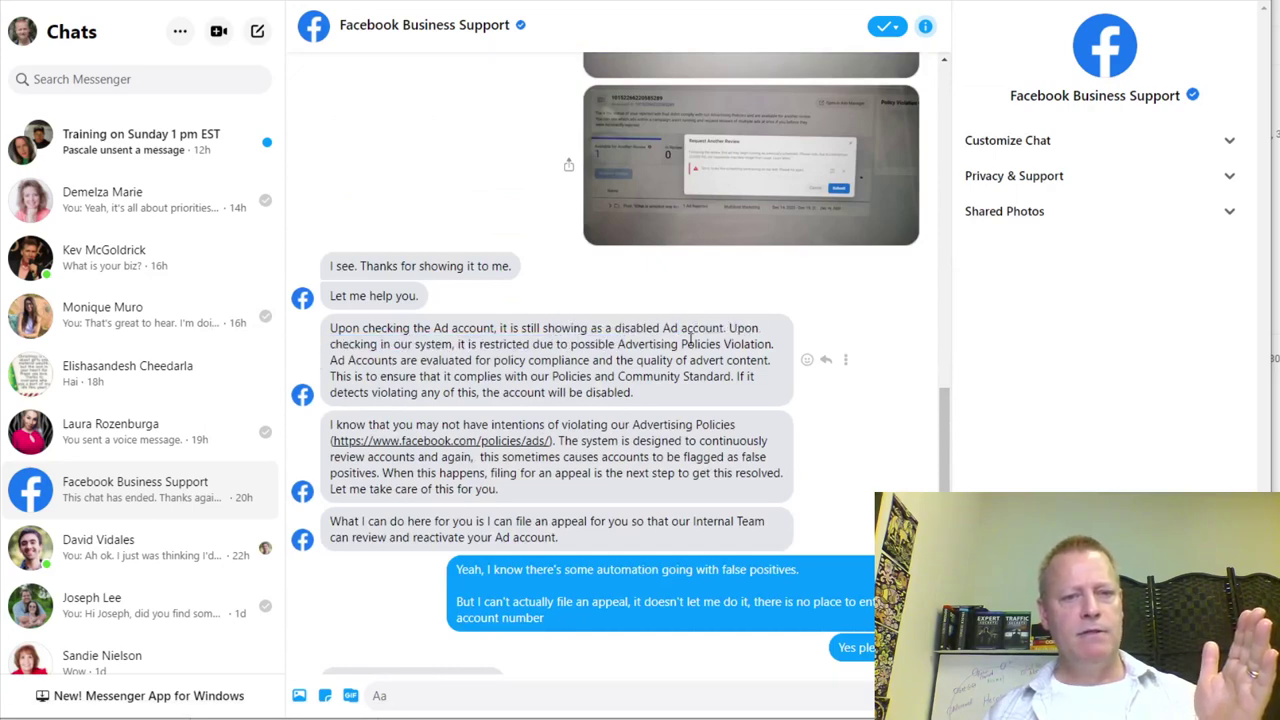
{"action": "scroll", "coordinate": [577, 380], "scroll_direction": "down", "scroll_amount": 3}
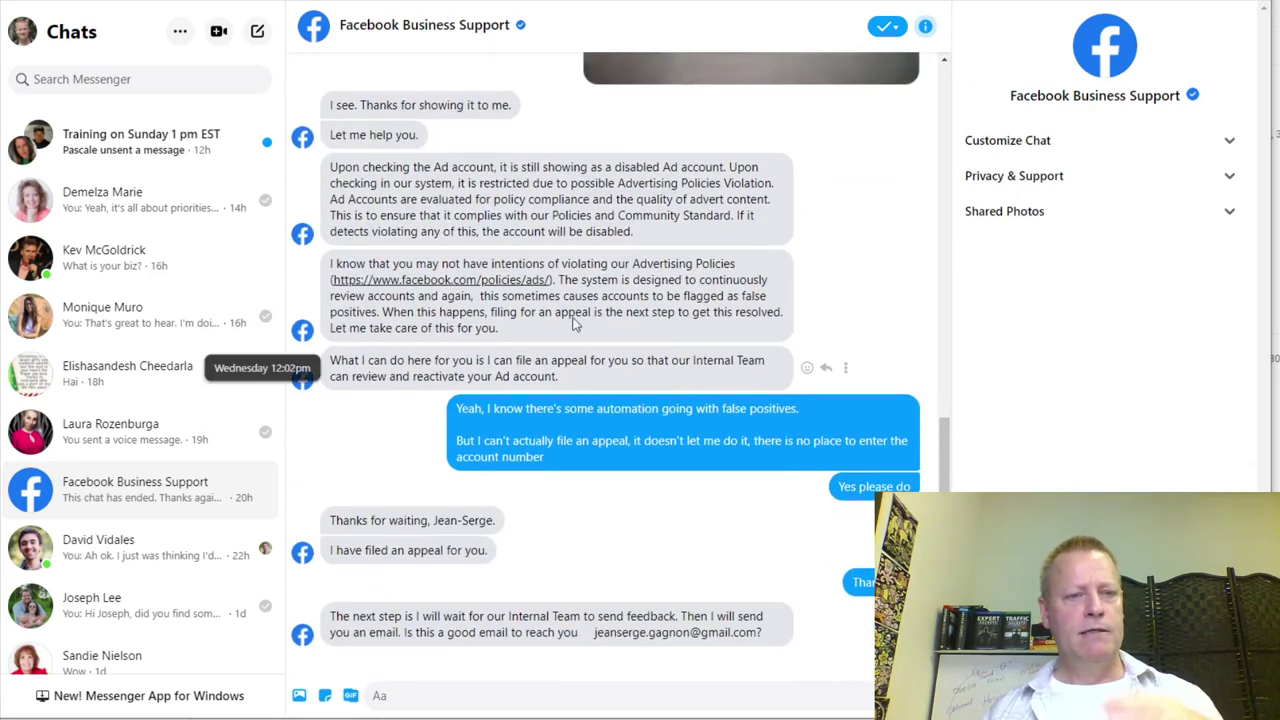
{"action": "scroll", "coordinate": [665, 344], "scroll_direction": "down", "scroll_amount": 3}
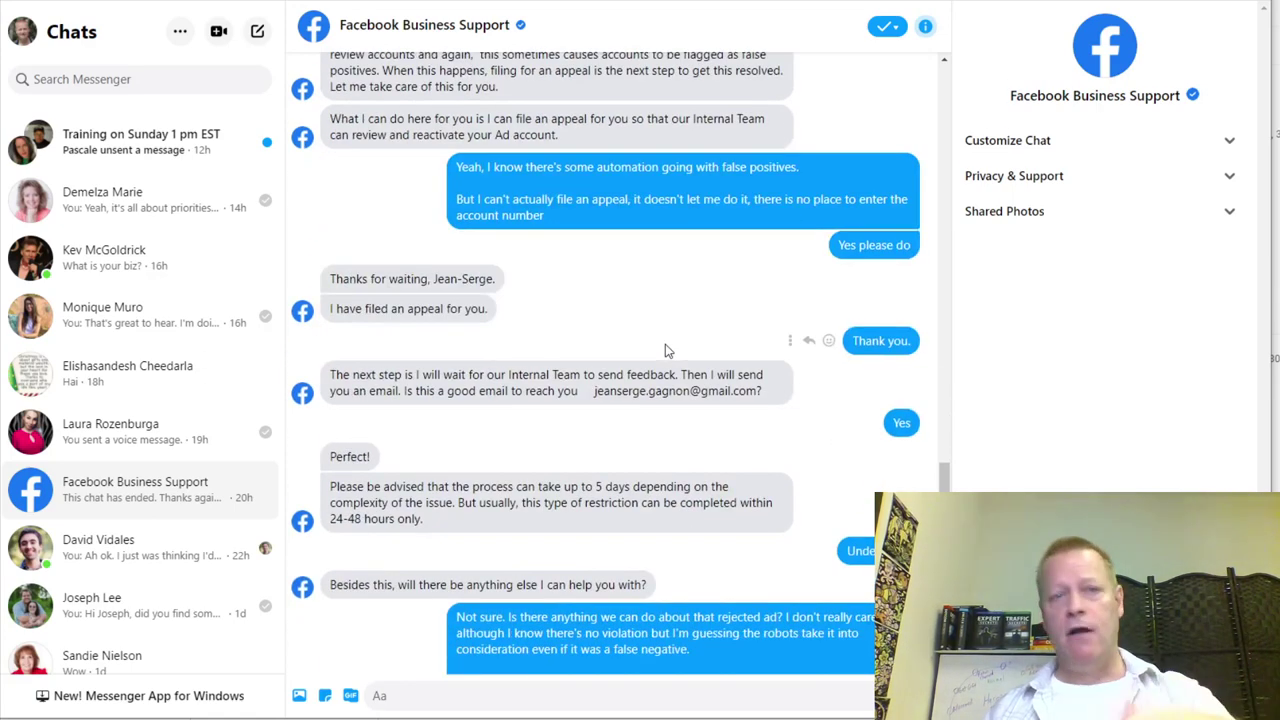
{"action": "scroll", "coordinate": [665, 344], "scroll_direction": "down", "scroll_amount": 1}
{"action": "scroll", "coordinate": [673, 342], "scroll_direction": "down", "scroll_amount": 2}
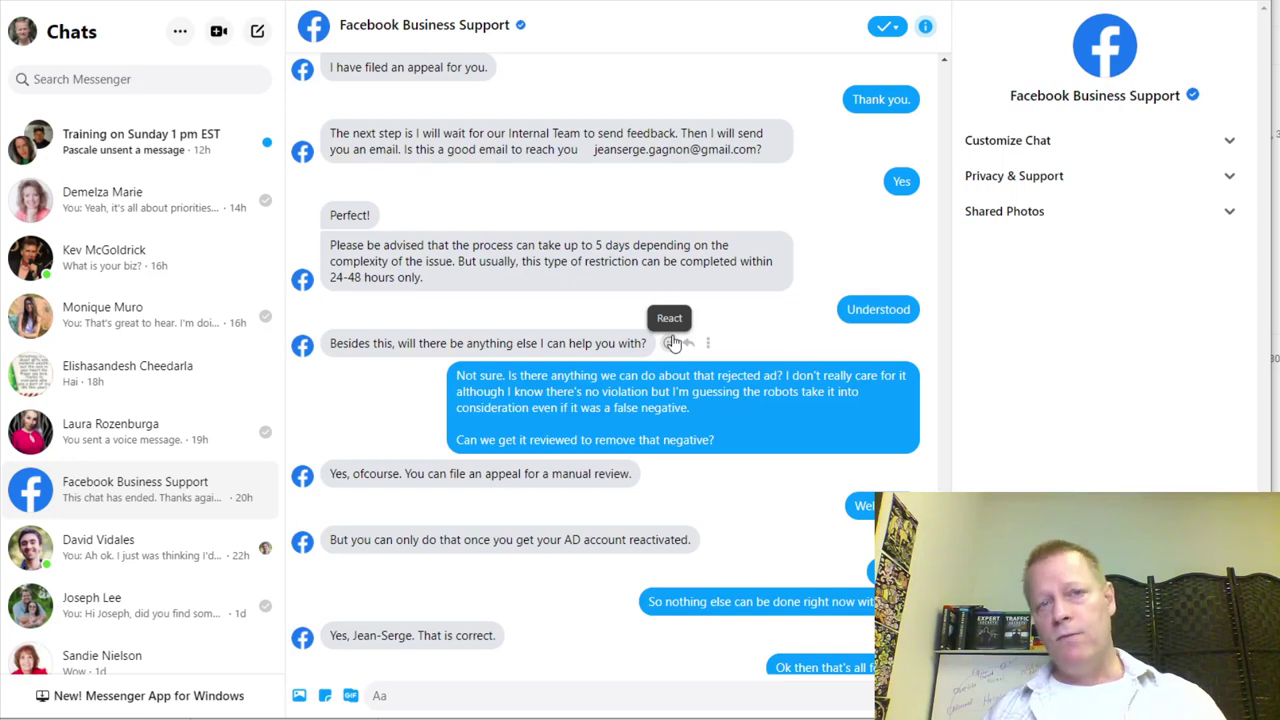
{"action": "scroll", "coordinate": [673, 342], "scroll_direction": "down", "scroll_amount": 3}
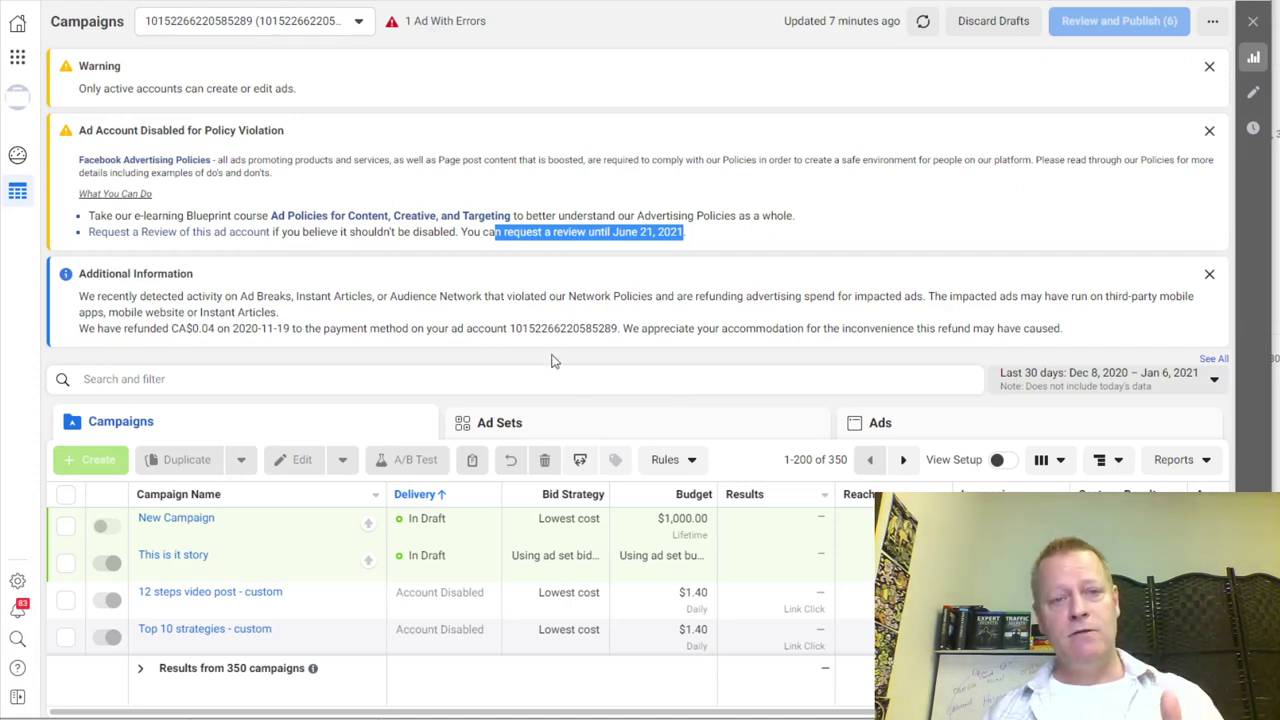
Step: Deselect the June 21, 2021 review-deadline text in the disabled-account warning
{"action": "left_click", "coordinate": [692, 290]}
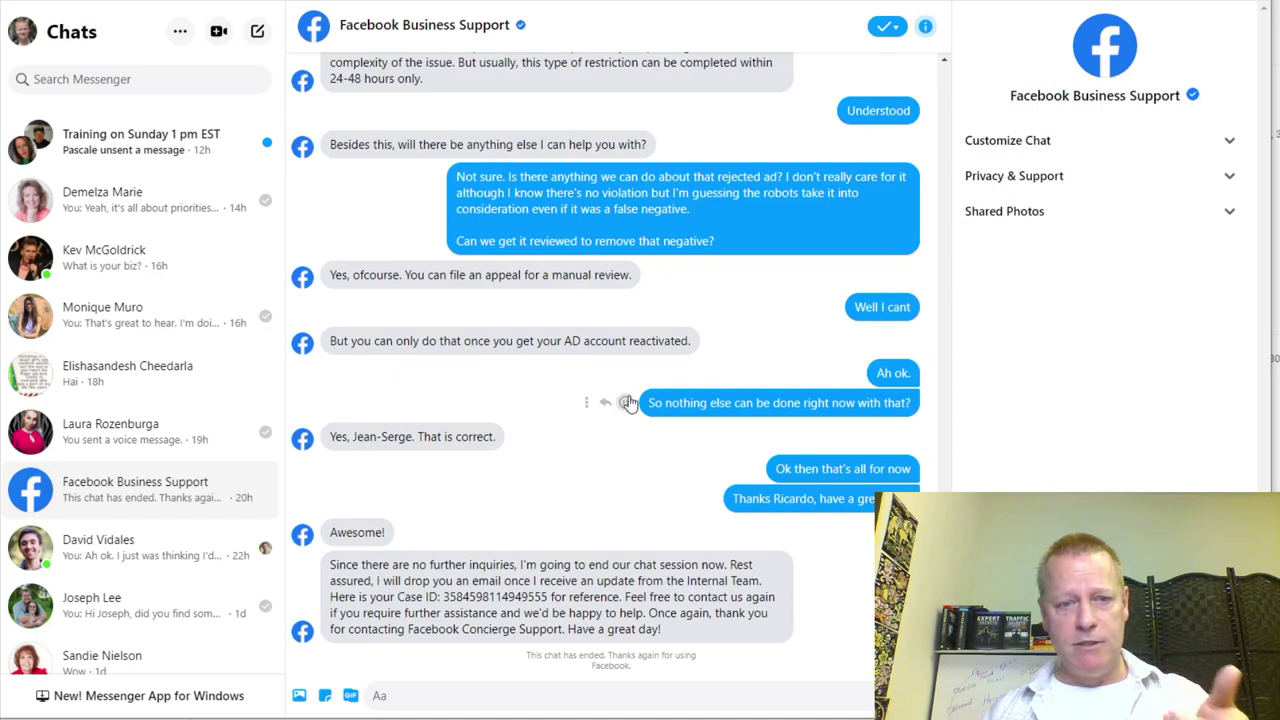
{"action": "scroll", "coordinate": [628, 405], "scroll_direction": "up", "scroll_amount": 10}
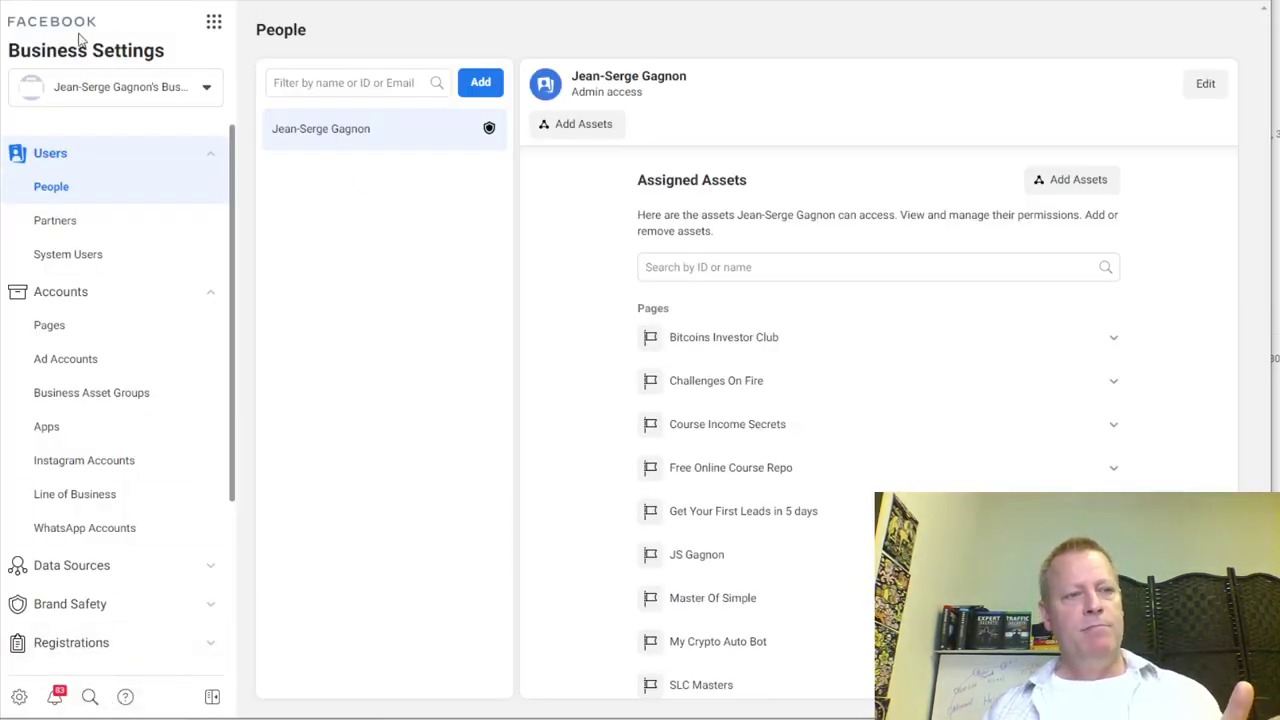
Step: Go to Audiences from the Business Tools shortcuts menu
{"action": "left_click", "coordinate": [214, 22]}
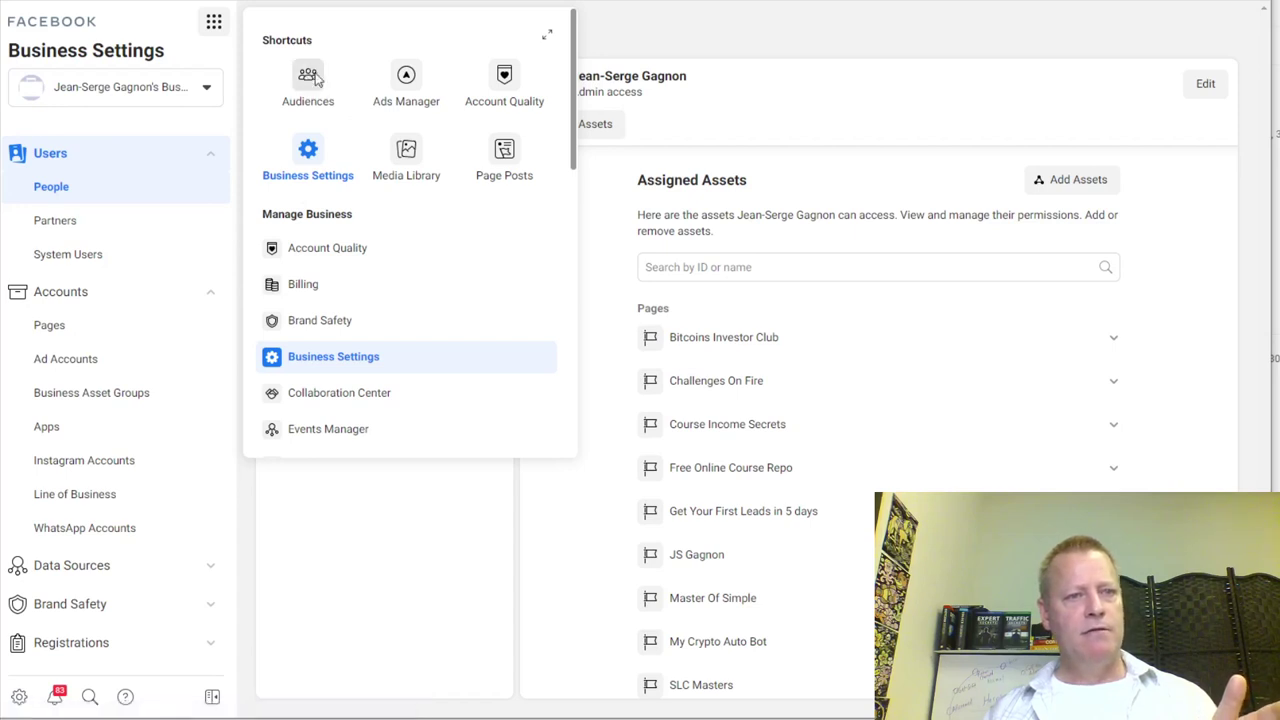
{"action": "left_click", "coordinate": [406, 80]}
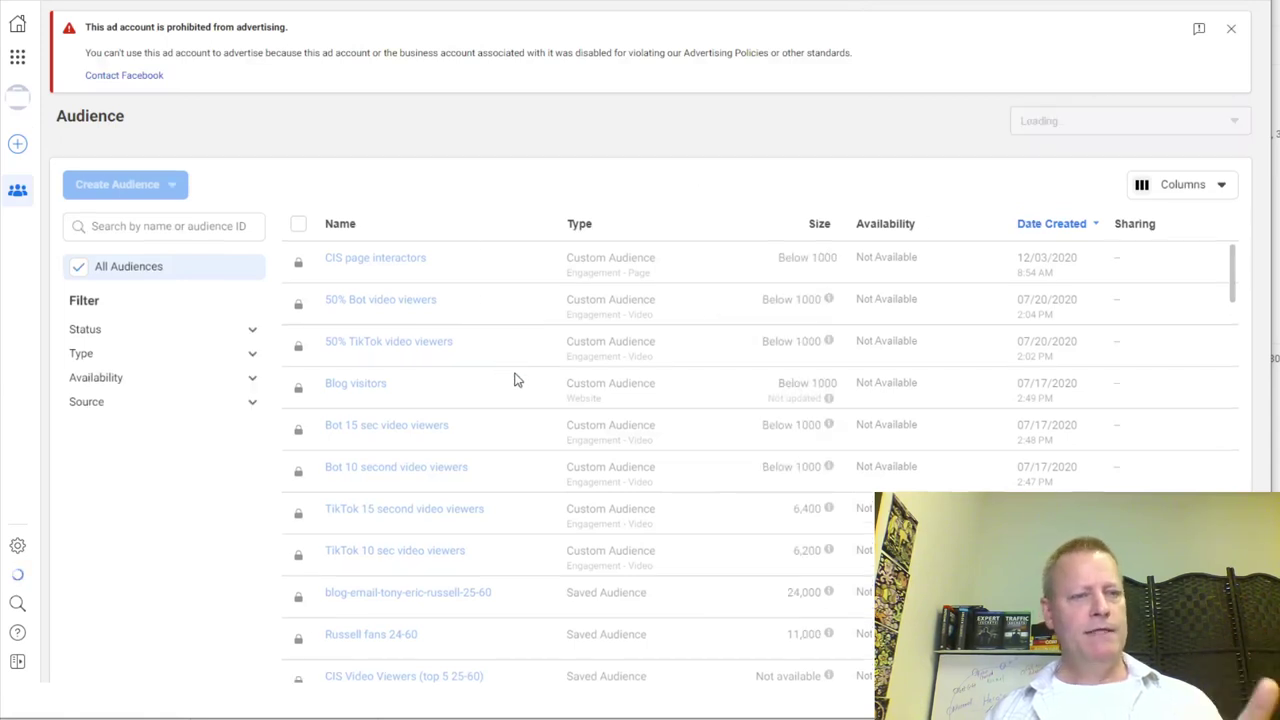
Step: Open Help with the account's support cases and start a new support case form
{"action": "scroll", "coordinate": [526, 349], "scroll_direction": "down", "scroll_amount": 3}
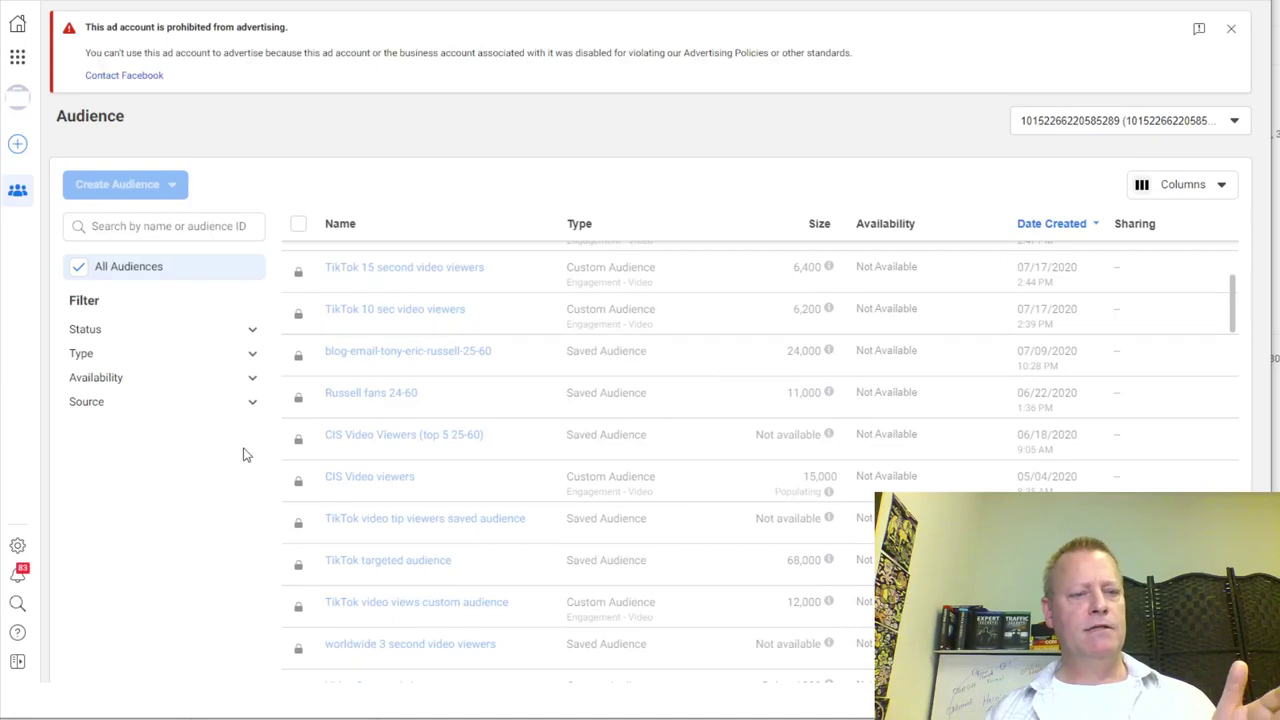
{"action": "left_click", "coordinate": [22, 638]}
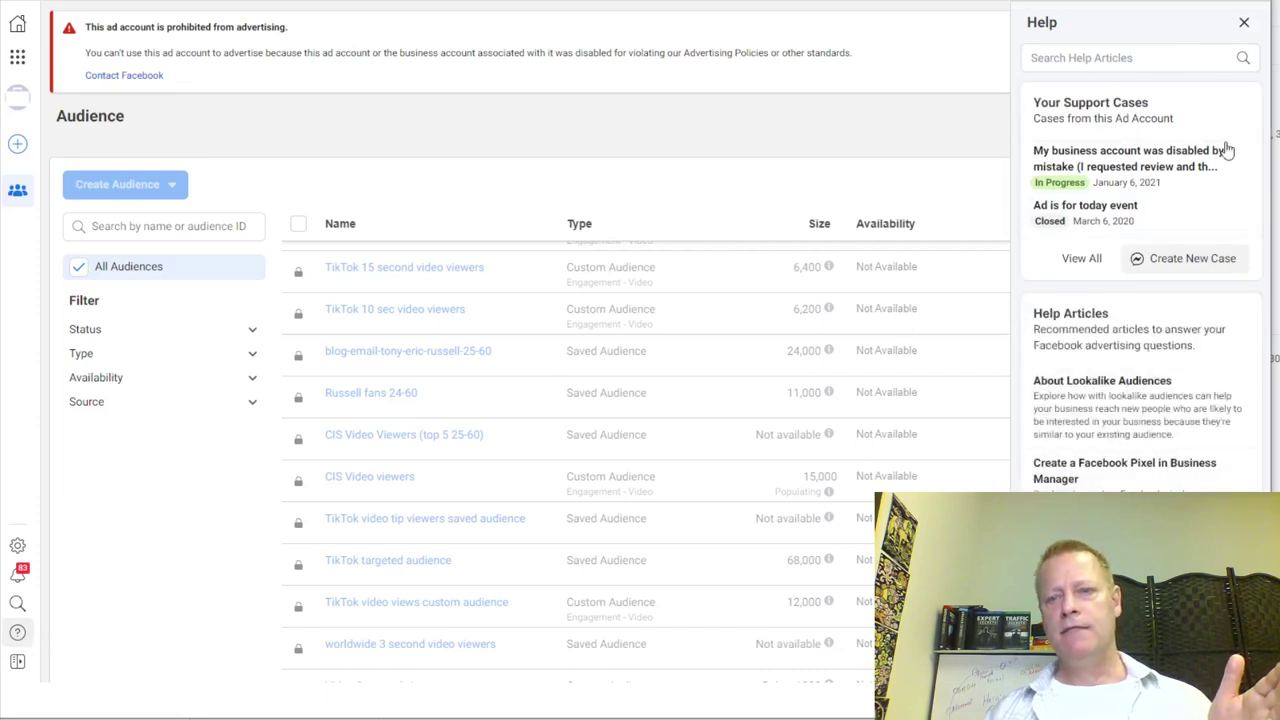
{"action": "left_click", "coordinate": [1190, 260]}
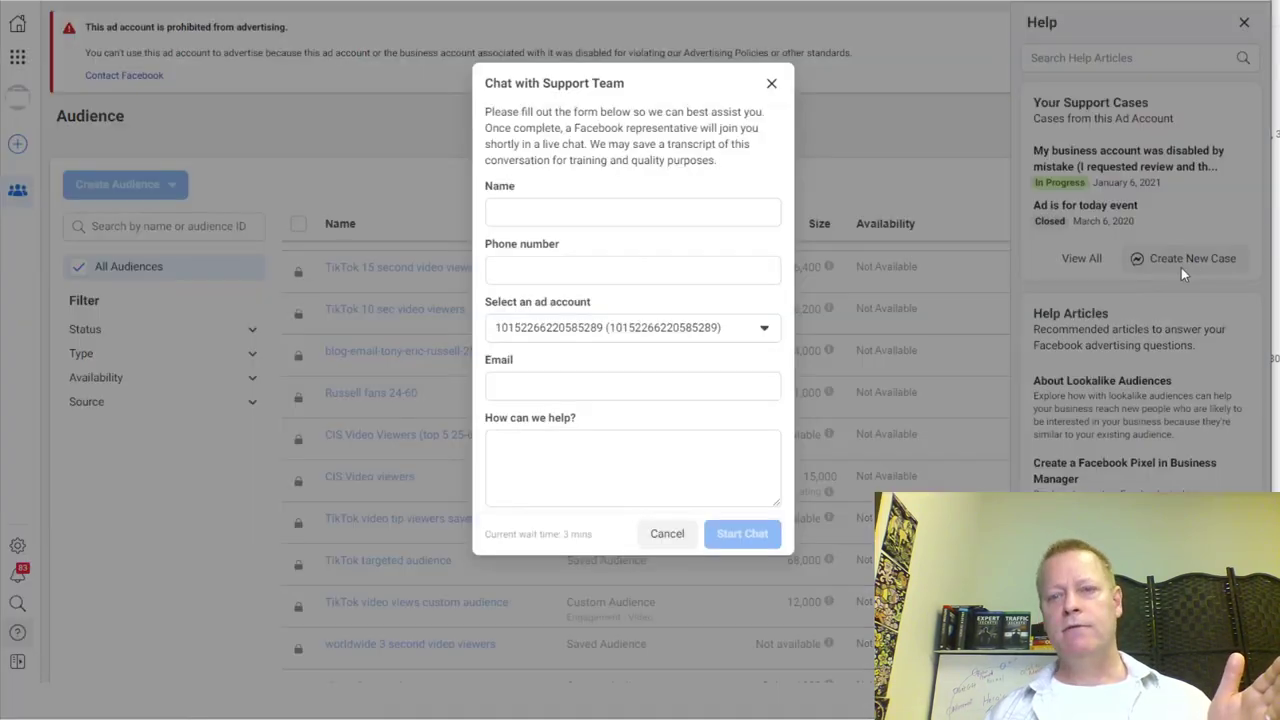
{"action": "left_click", "coordinate": [553, 225]}
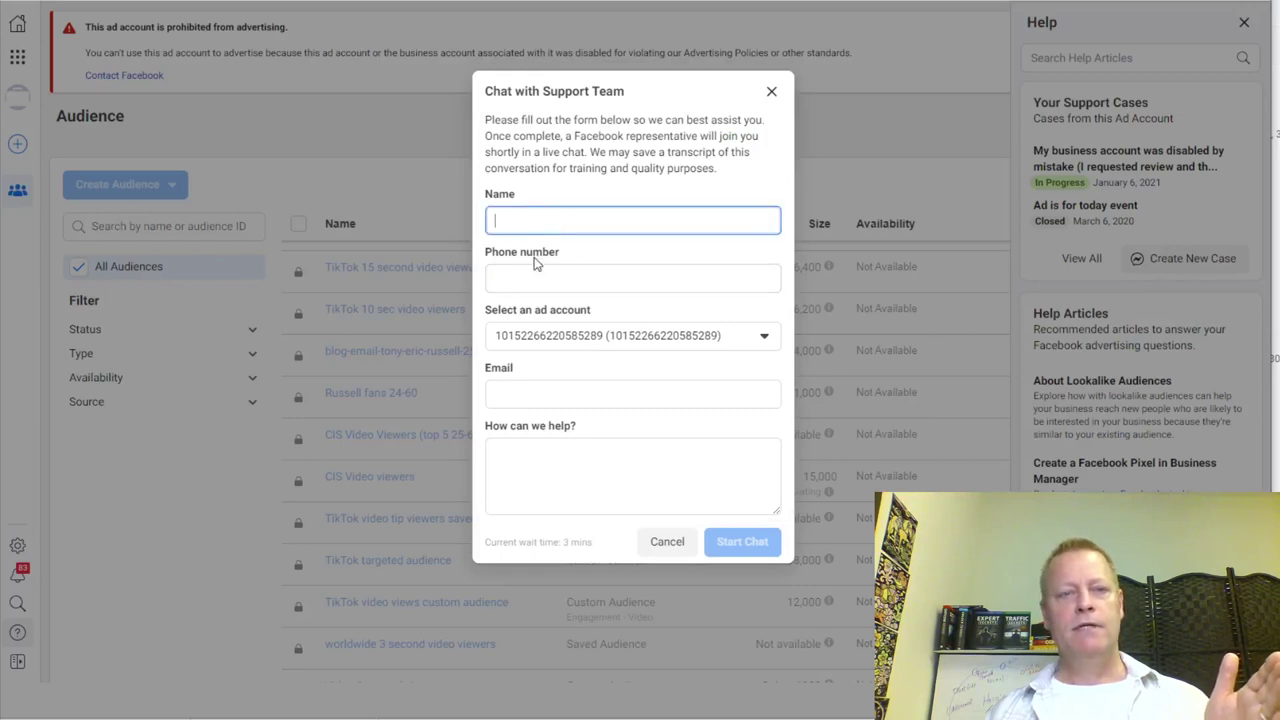
Step: Inspect the form's ad account, email and description fields with the disabled account kept, then cancel
{"action": "left_click", "coordinate": [615, 344]}
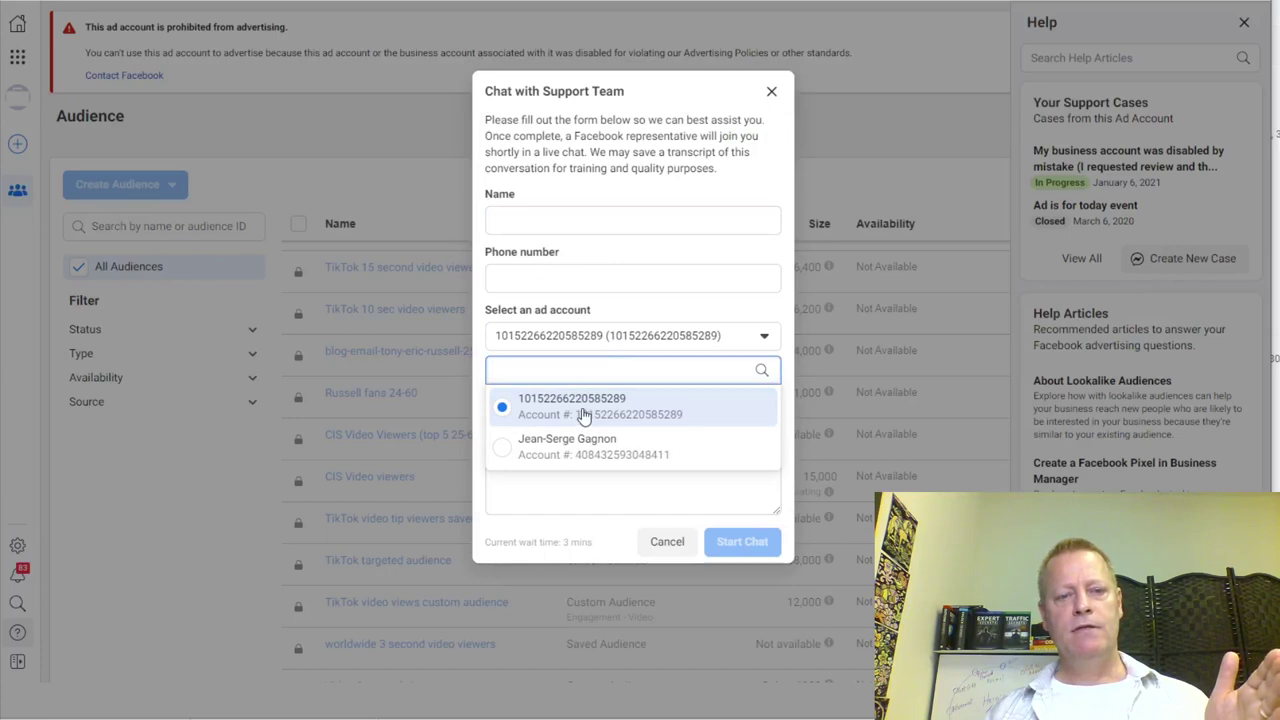
{"action": "left_click", "coordinate": [628, 279]}
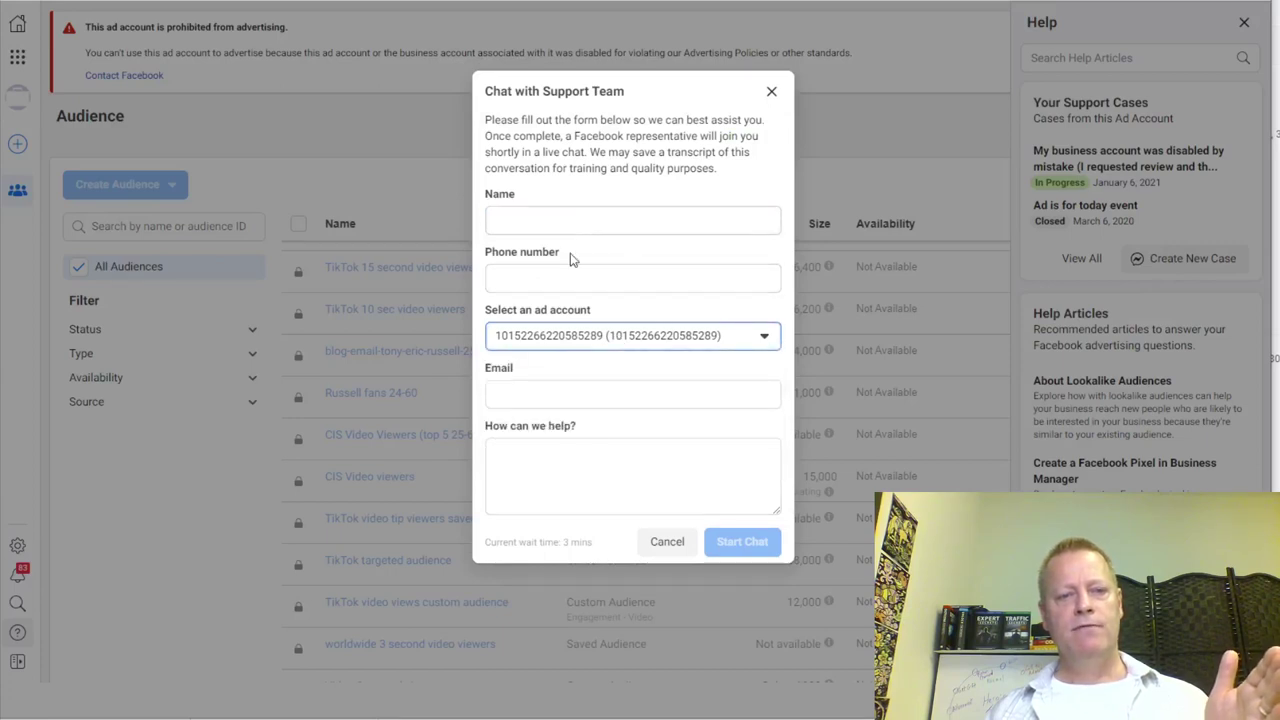
{"action": "left_click", "coordinate": [569, 392]}
{"action": "left_click", "coordinate": [577, 470]}
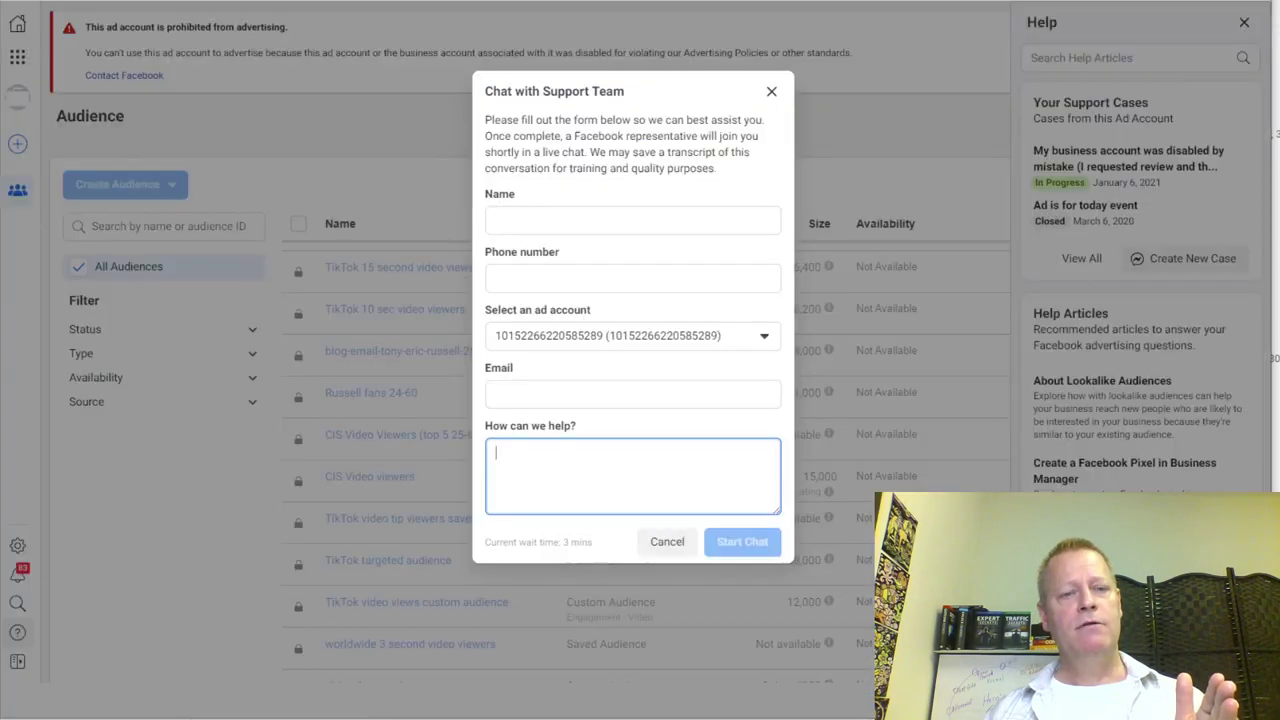
{"action": "key", "text": "Escape"}
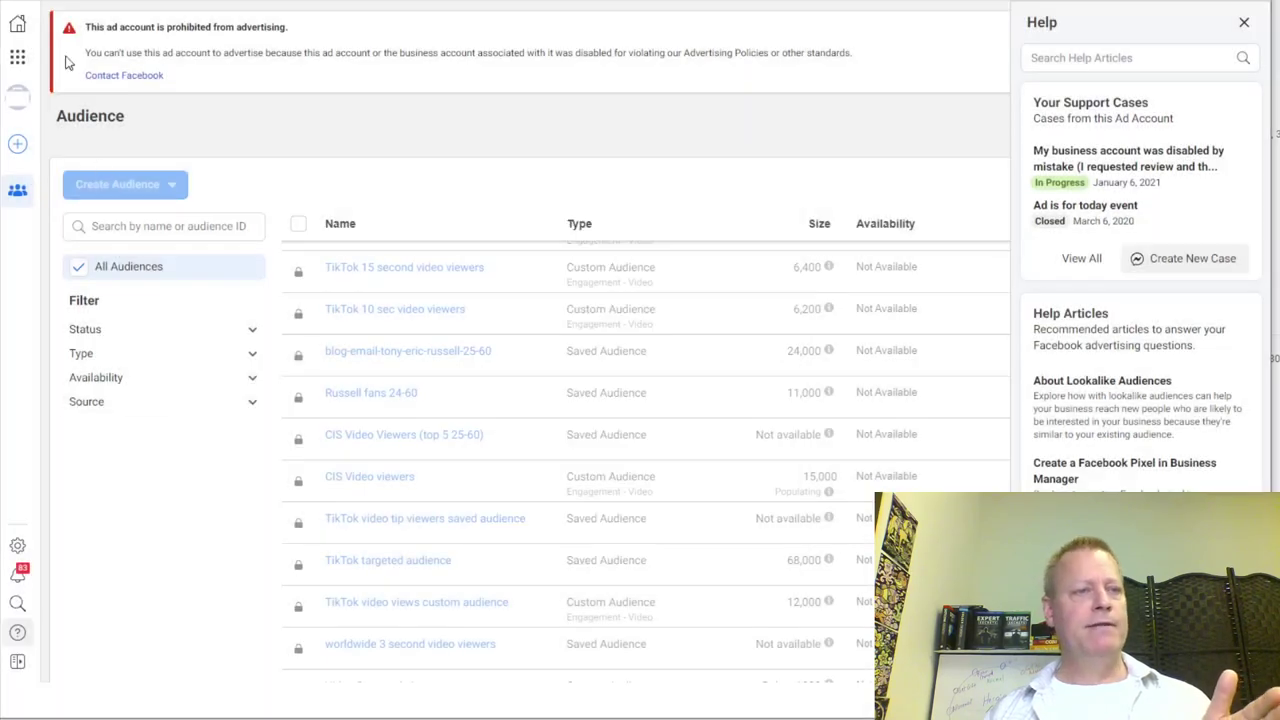
{"action": "left_click", "coordinate": [17, 60]}
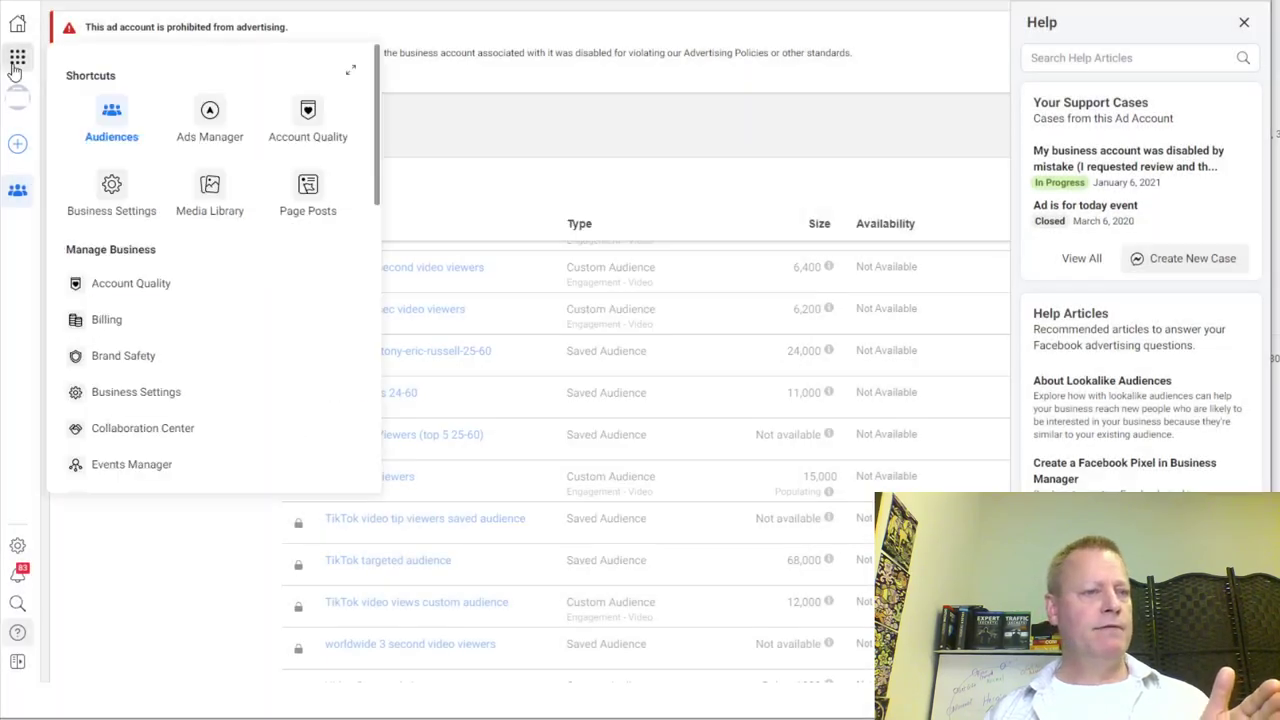
Step: Switch to Ads Manager and open the Help side panel listing support cases
{"action": "left_click", "coordinate": [208, 118]}
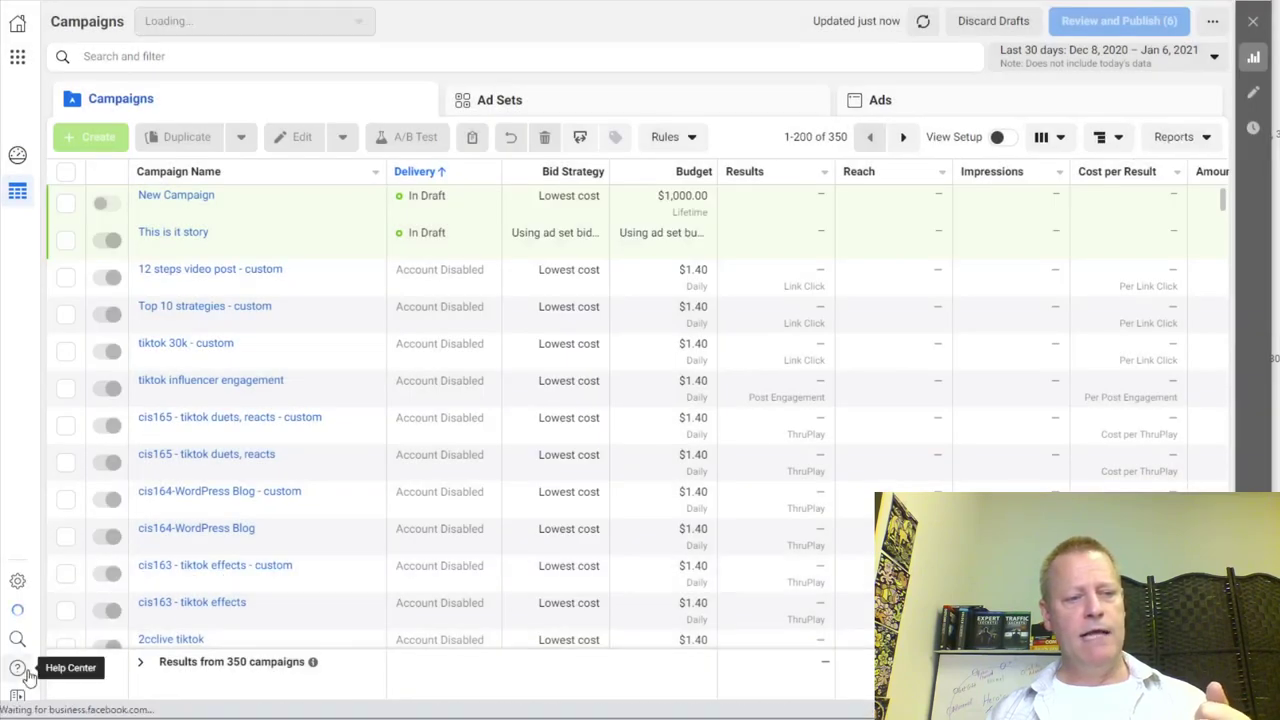
{"action": "left_click", "coordinate": [18, 669]}
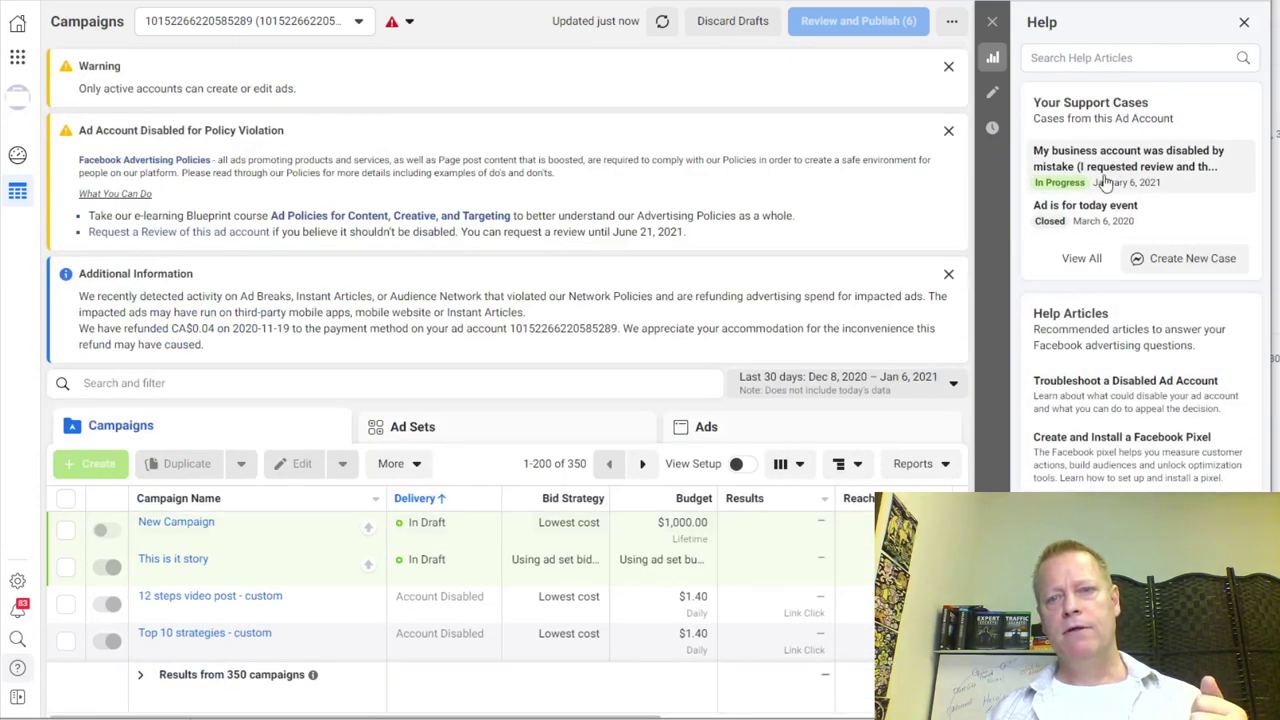
{"action": "scroll", "coordinate": [1120, 232], "scroll_direction": "down", "scroll_amount": 2}
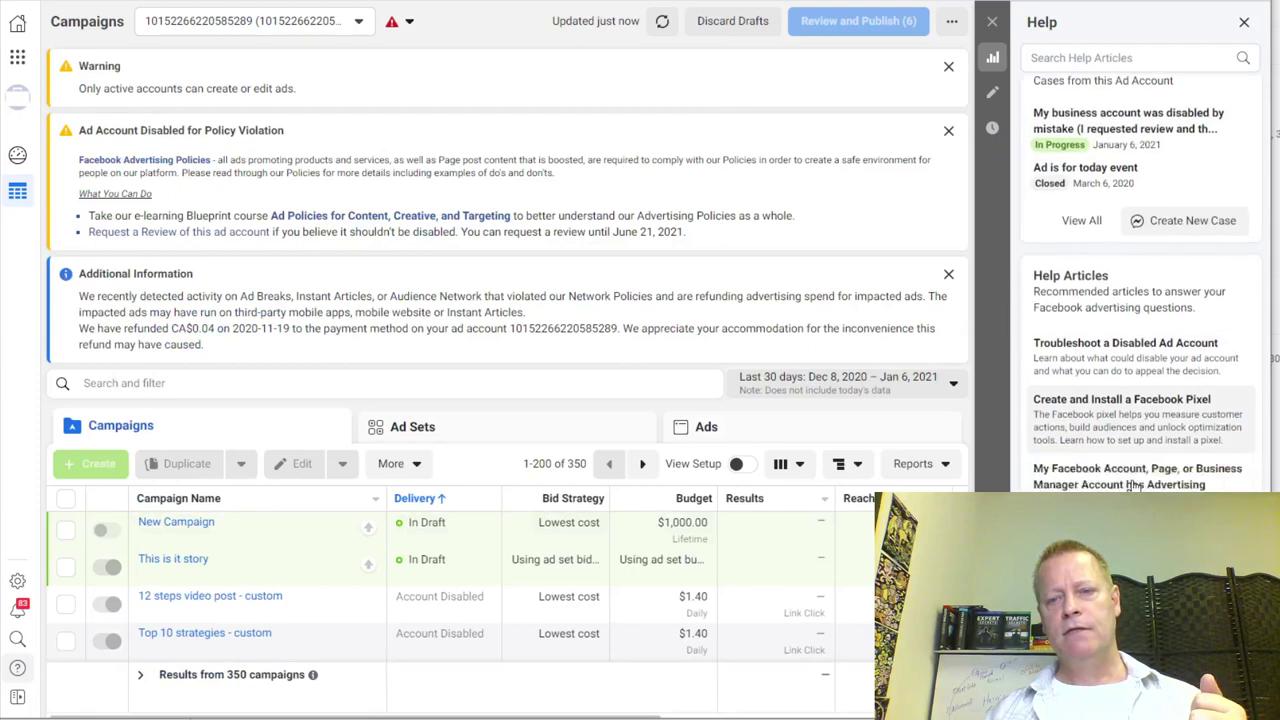
{"action": "scroll", "coordinate": [1150, 245], "scroll_direction": "up", "scroll_amount": 2}
Step: Preview the Create New Case support chat form, then close it
{"action": "left_click", "coordinate": [1185, 259]}
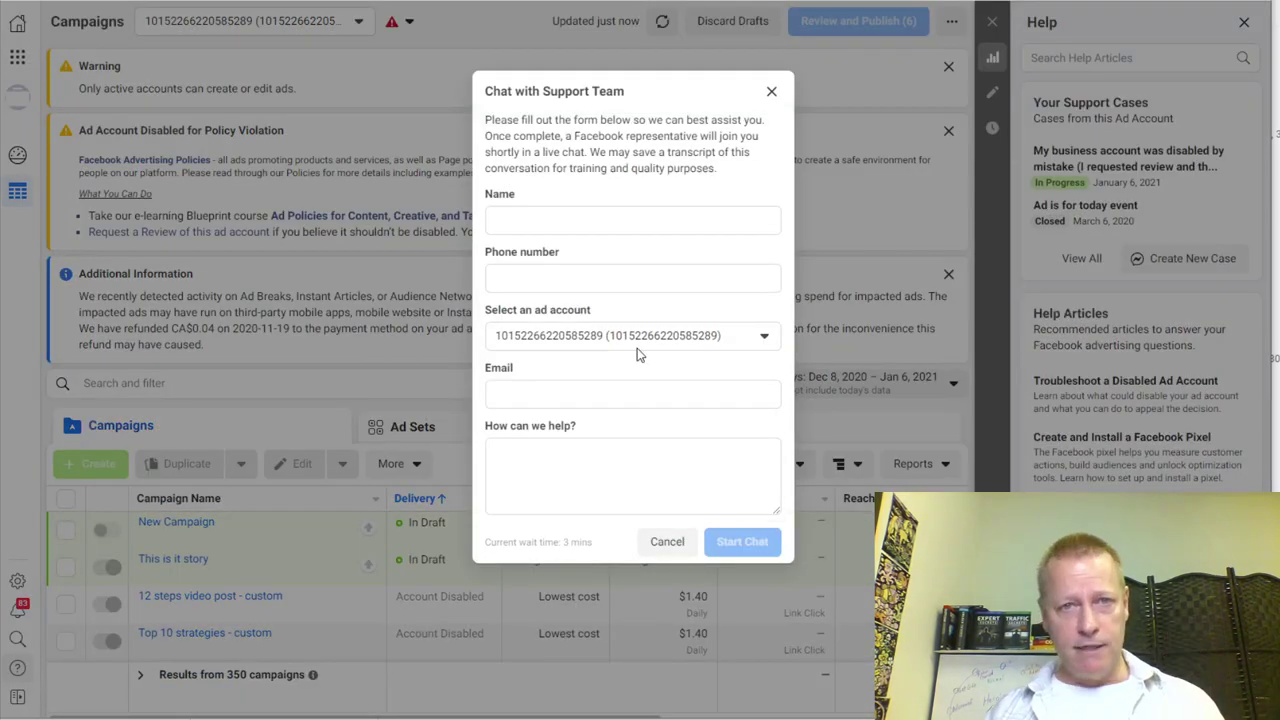
{"action": "left_click", "coordinate": [772, 93]}
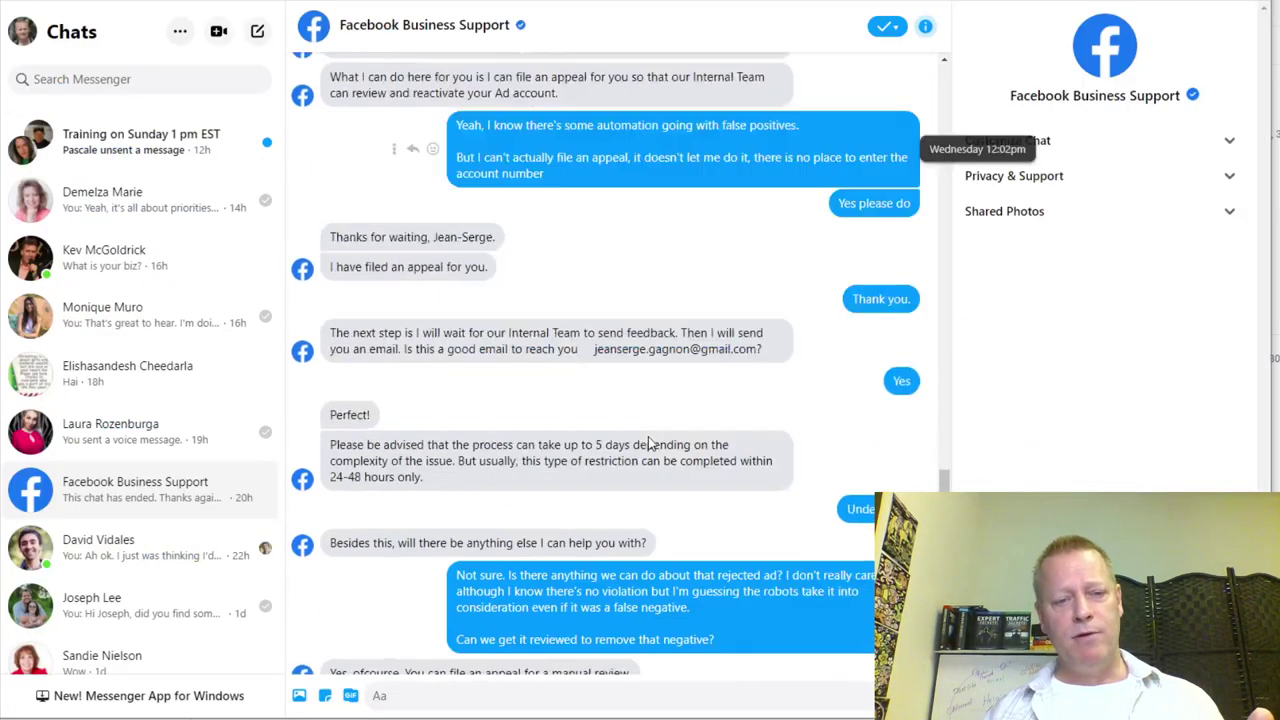
{"action": "scroll", "coordinate": [648, 436], "scroll_direction": "down", "scroll_amount": 5}
{"action": "scroll", "coordinate": [648, 436], "scroll_direction": "up", "scroll_amount": 10}
{"action": "scroll", "coordinate": [648, 436], "scroll_direction": "down", "scroll_amount": 4}
{"action": "scroll", "coordinate": [648, 436], "scroll_direction": "down", "scroll_amount": 4}
{"action": "scroll", "coordinate": [648, 436], "scroll_direction": "up", "scroll_amount": 4}
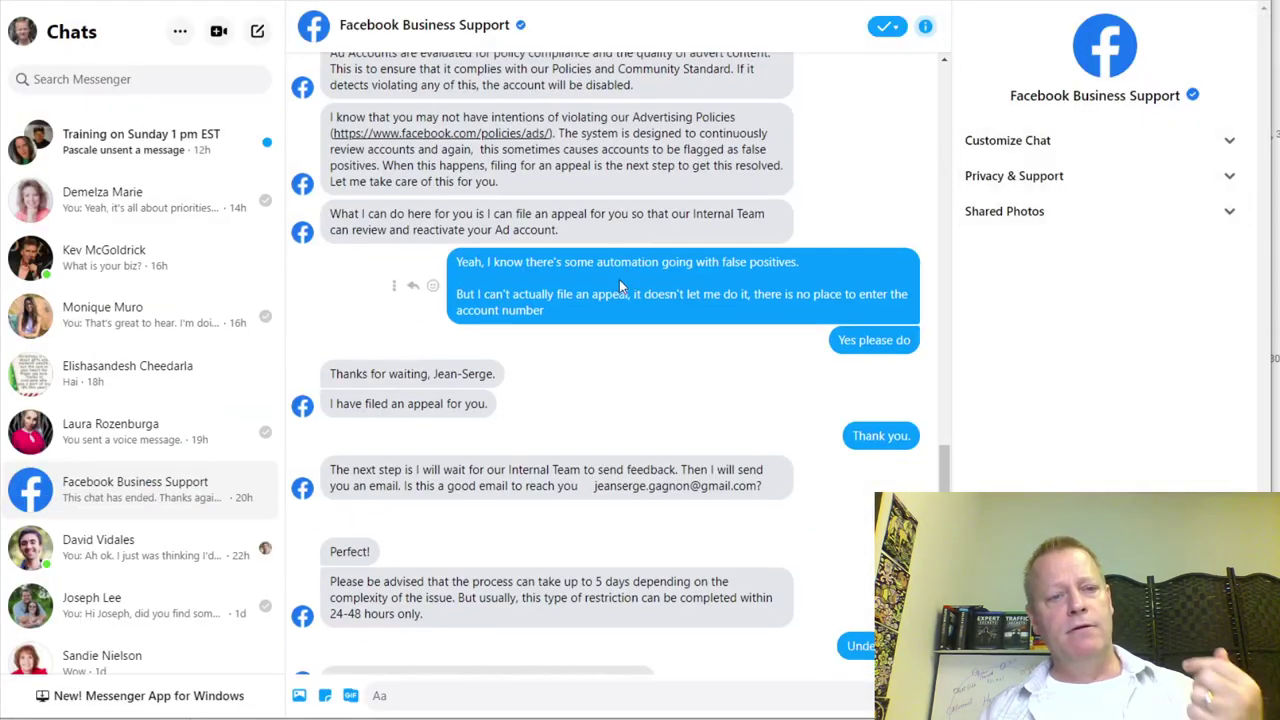
Step: Scroll up to view the rejected Multilevel Marketing ad available for another review
{"action": "scroll", "coordinate": [619, 279], "scroll_direction": "up", "scroll_amount": 10}
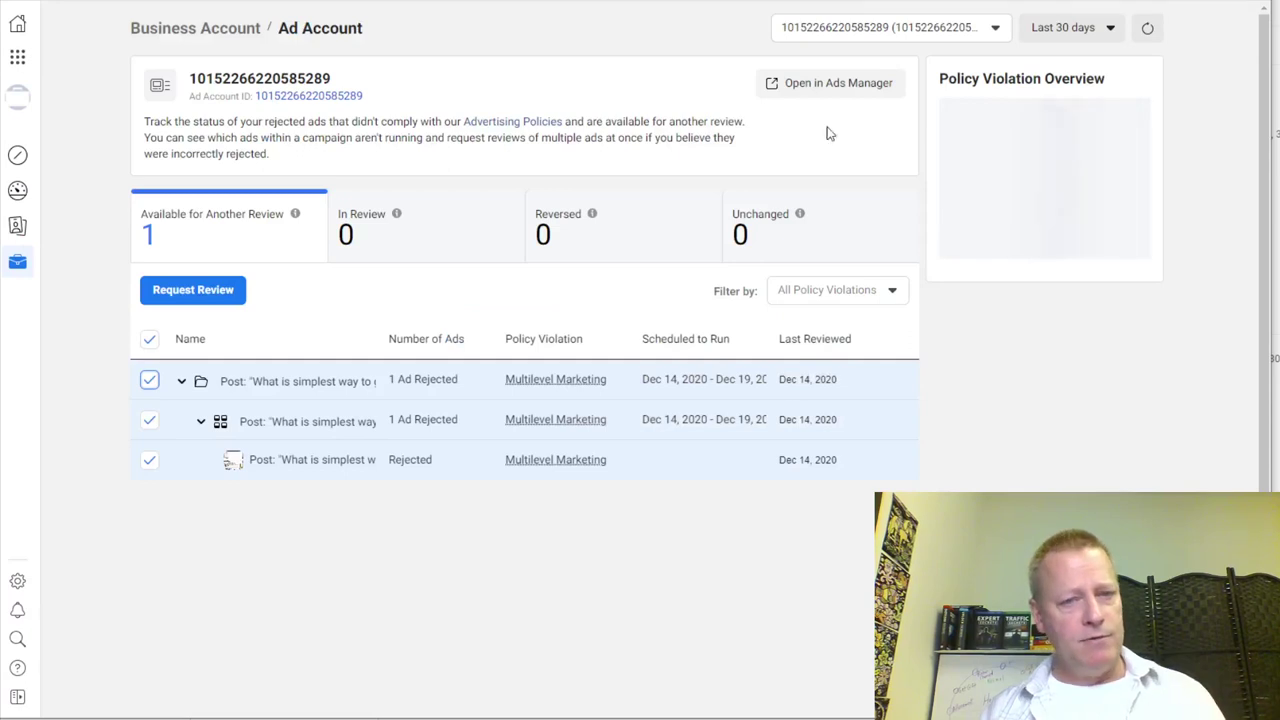
Step: Request another review of the rejected Multilevel Marketing ad, resubmitting after the error
{"action": "left_click", "coordinate": [180, 298]}
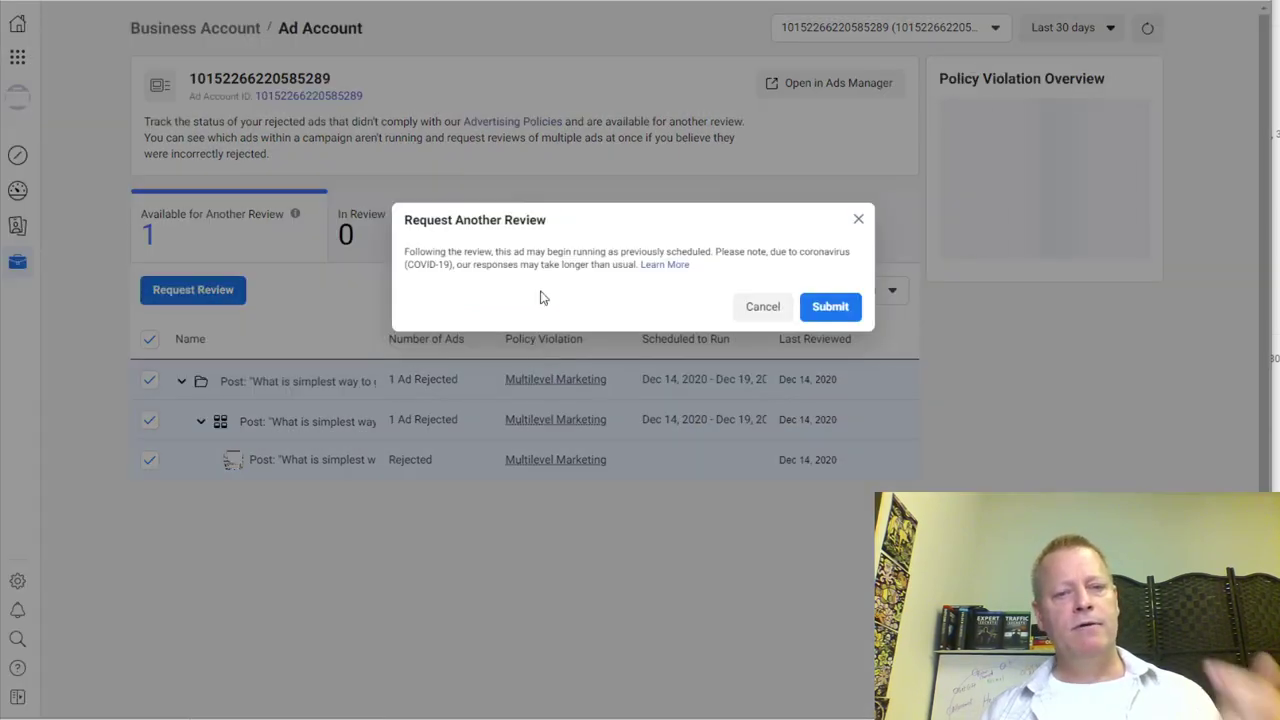
{"action": "left_click", "coordinate": [822, 306]}
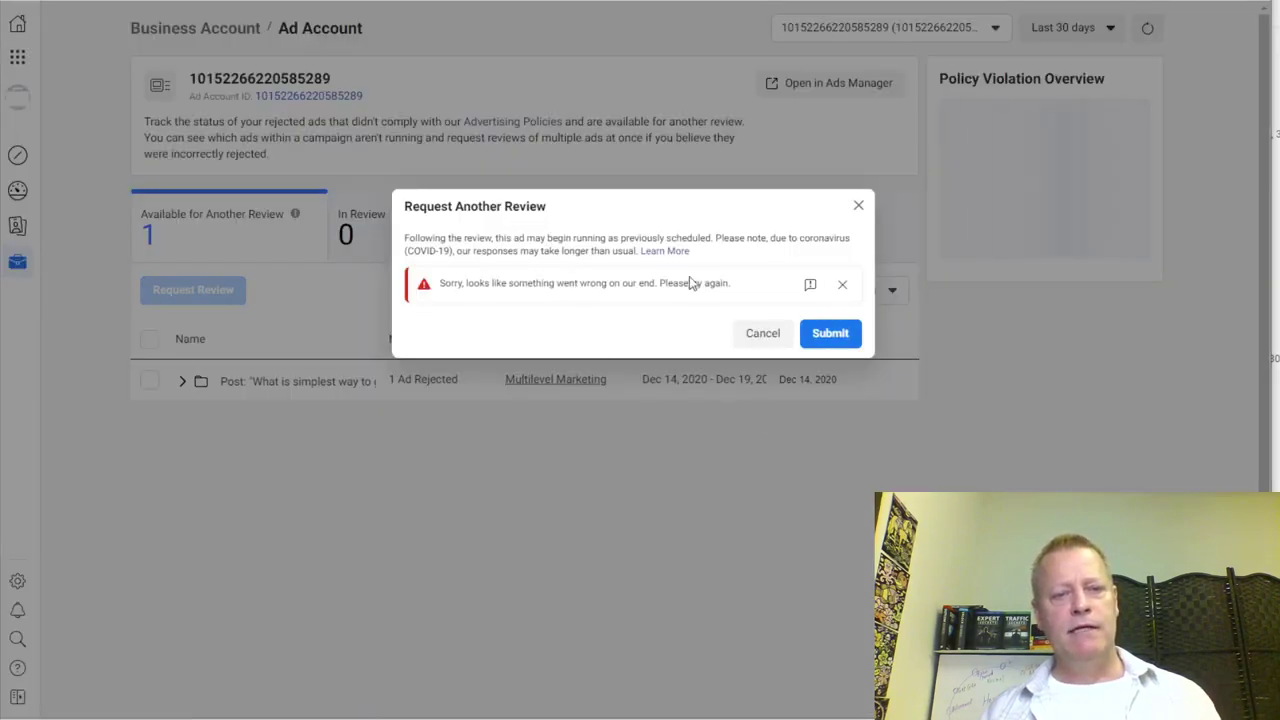
{"action": "left_click_drag", "start_coordinate": [753, 285], "coordinate": [510, 250]}
{"action": "left_click", "coordinate": [512, 250]}
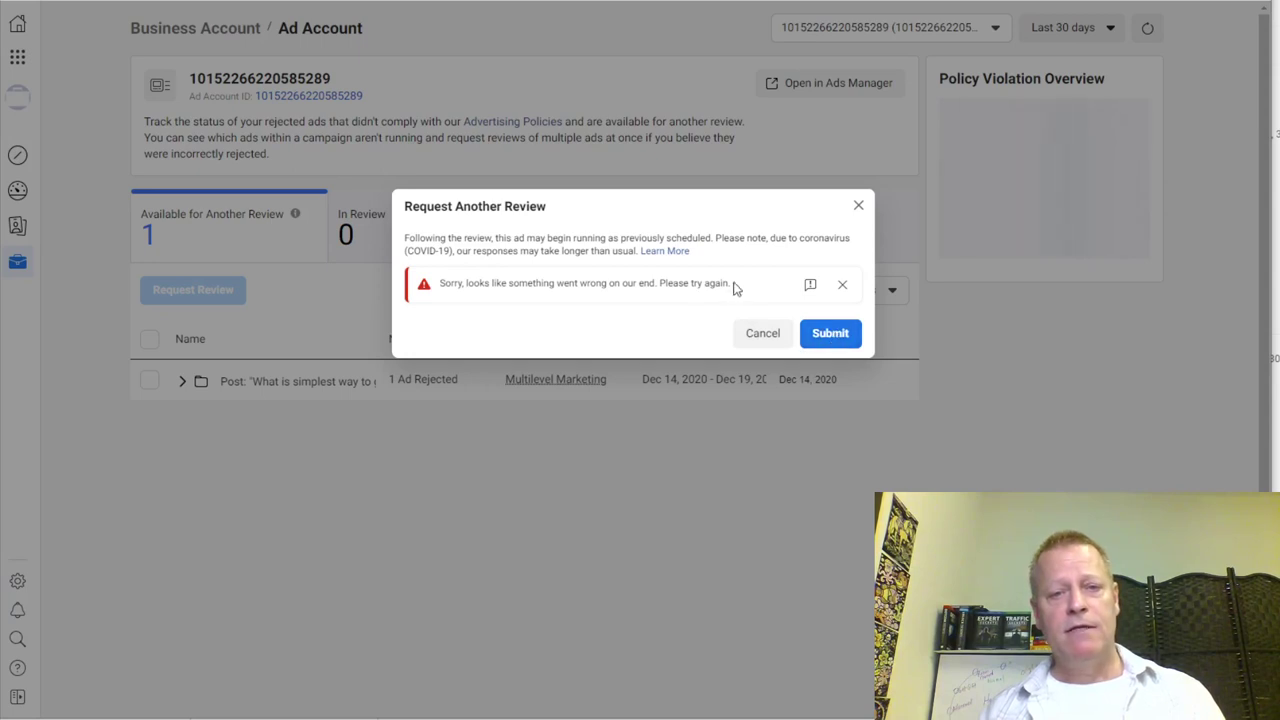
{"action": "left_click_drag", "start_coordinate": [745, 286], "coordinate": [642, 300]}
{"action": "left_click", "coordinate": [829, 333]}
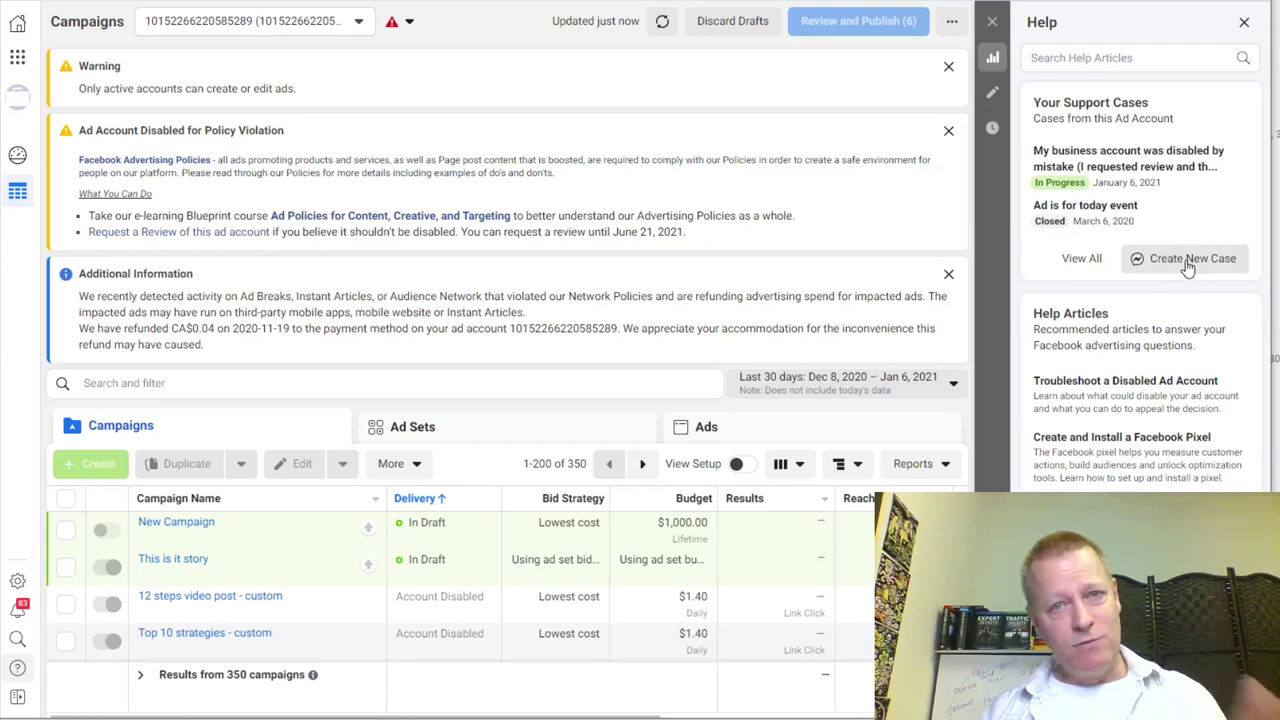
{"action": "left_click", "coordinate": [1188, 262]}
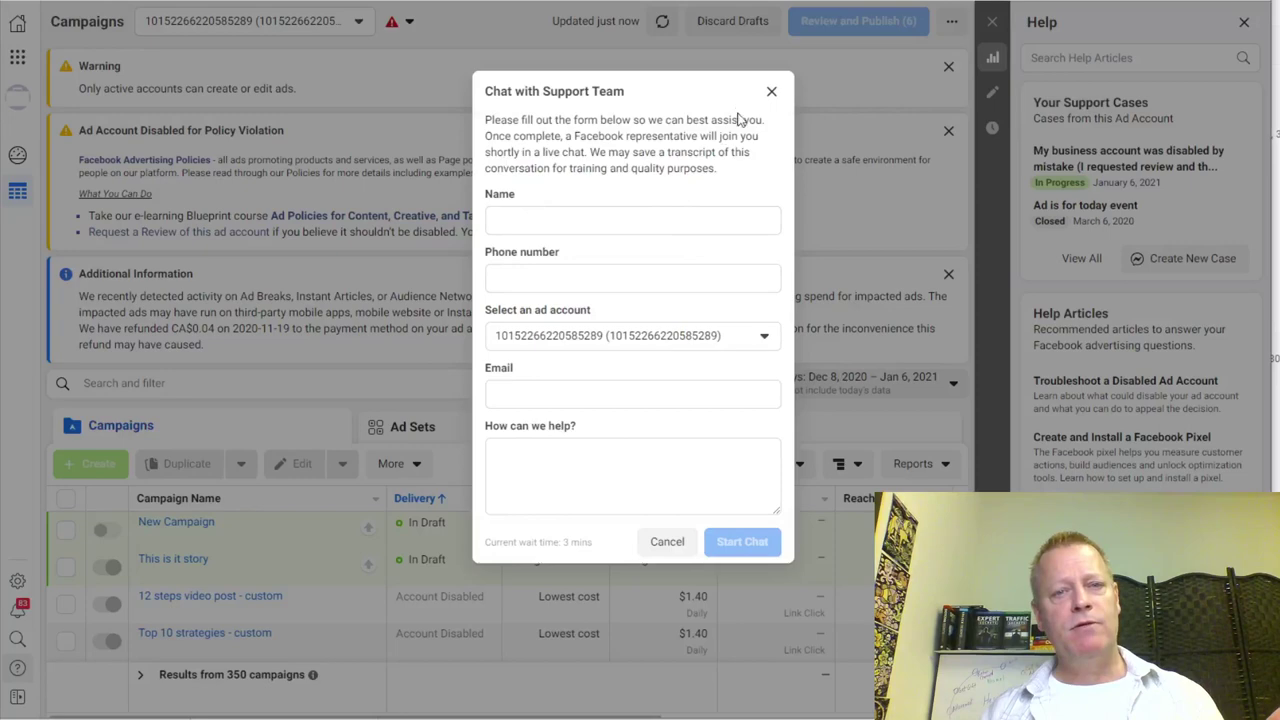
{"action": "left_click", "coordinate": [771, 91]}
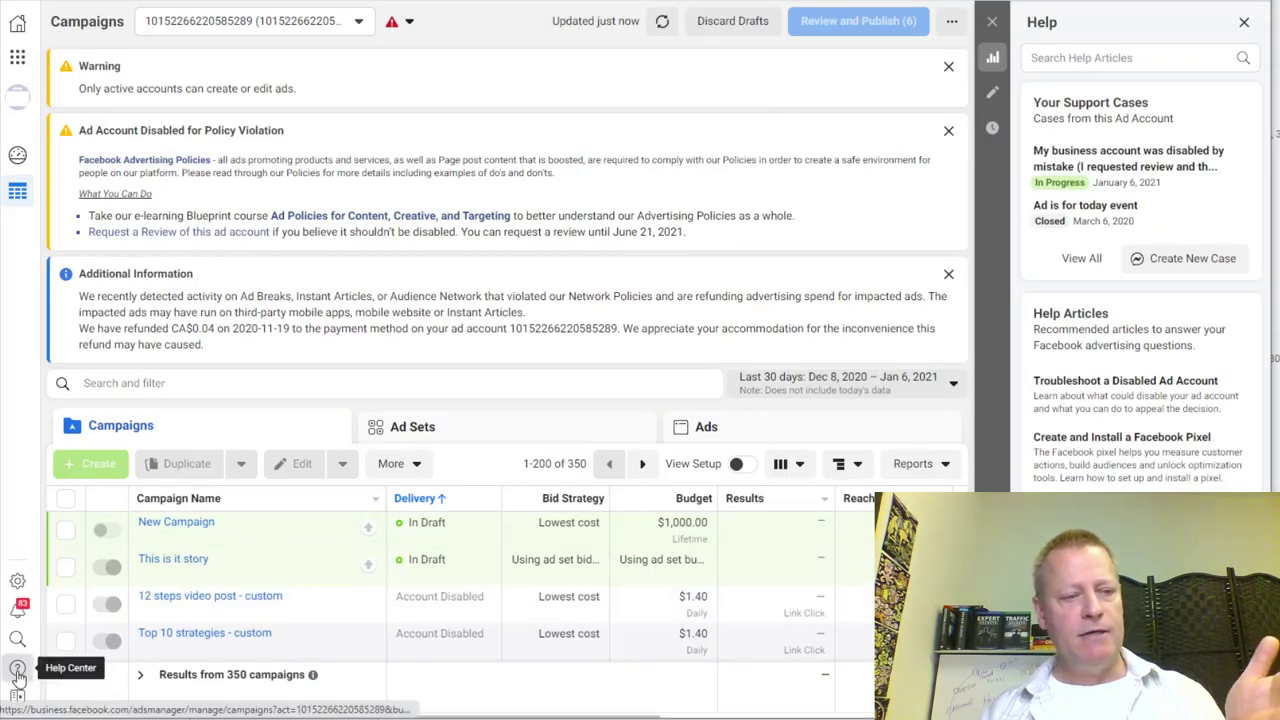
{"action": "left_click", "coordinate": [17, 667]}
{"action": "left_click", "coordinate": [17, 667]}
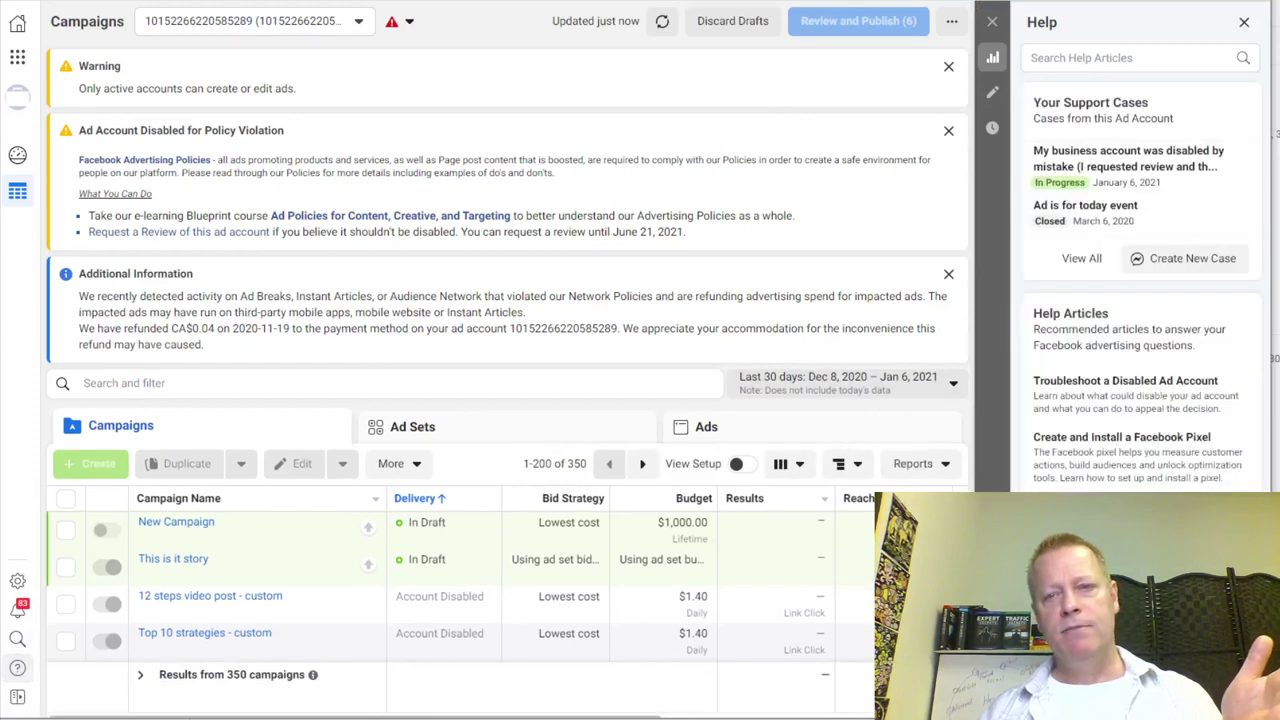
{"action": "left_click", "coordinate": [1183, 258]}
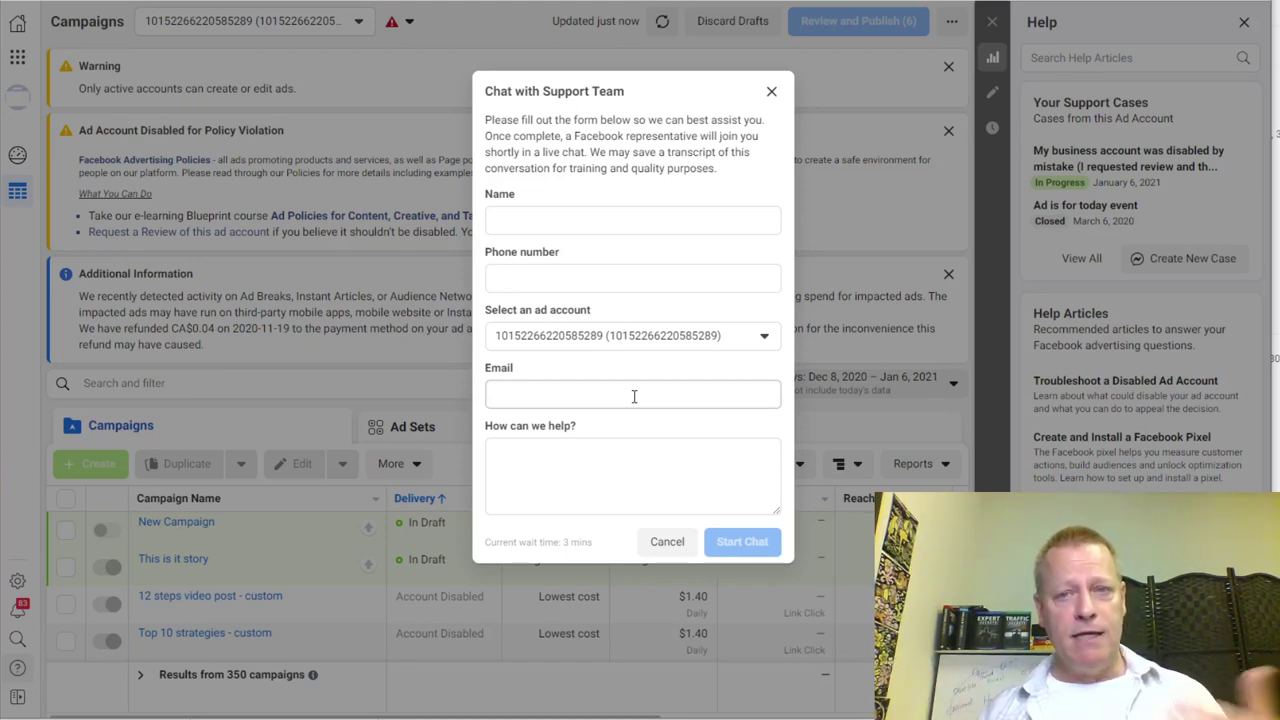
{"action": "left_click", "coordinate": [670, 548]}
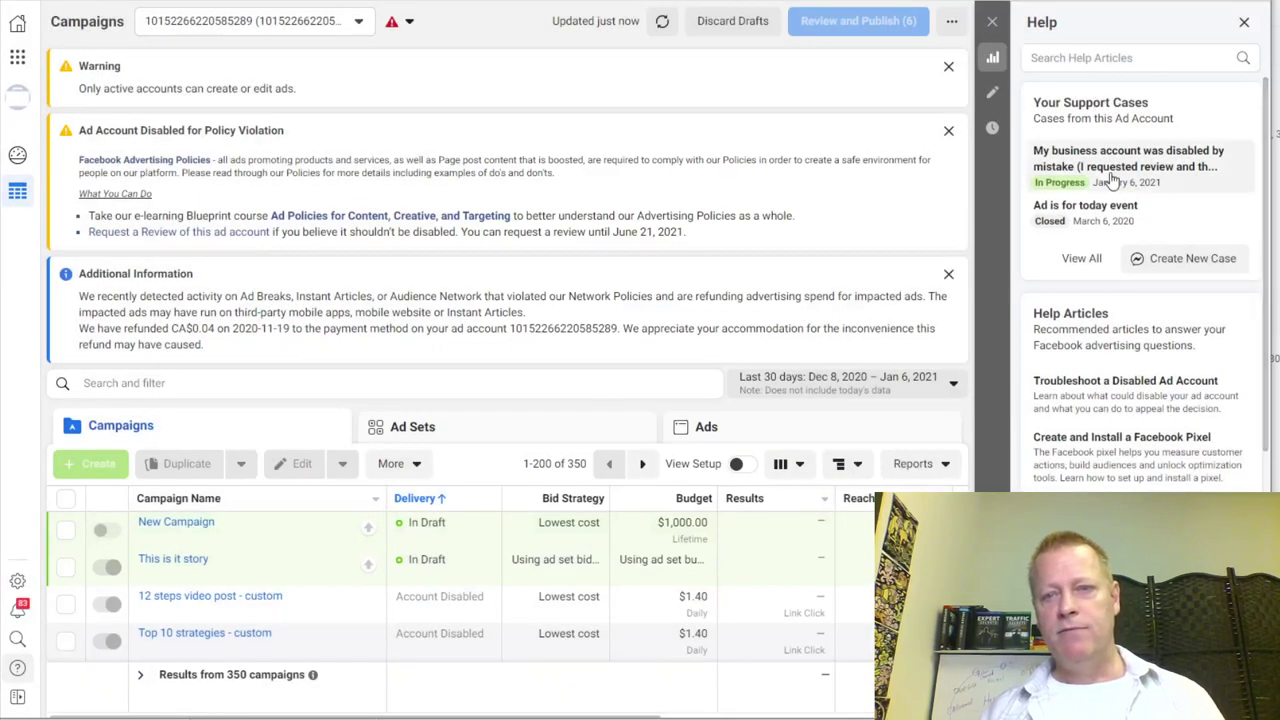
Step: Open the full support case history and view the in-progress case's details
{"action": "left_click", "coordinate": [1083, 258]}
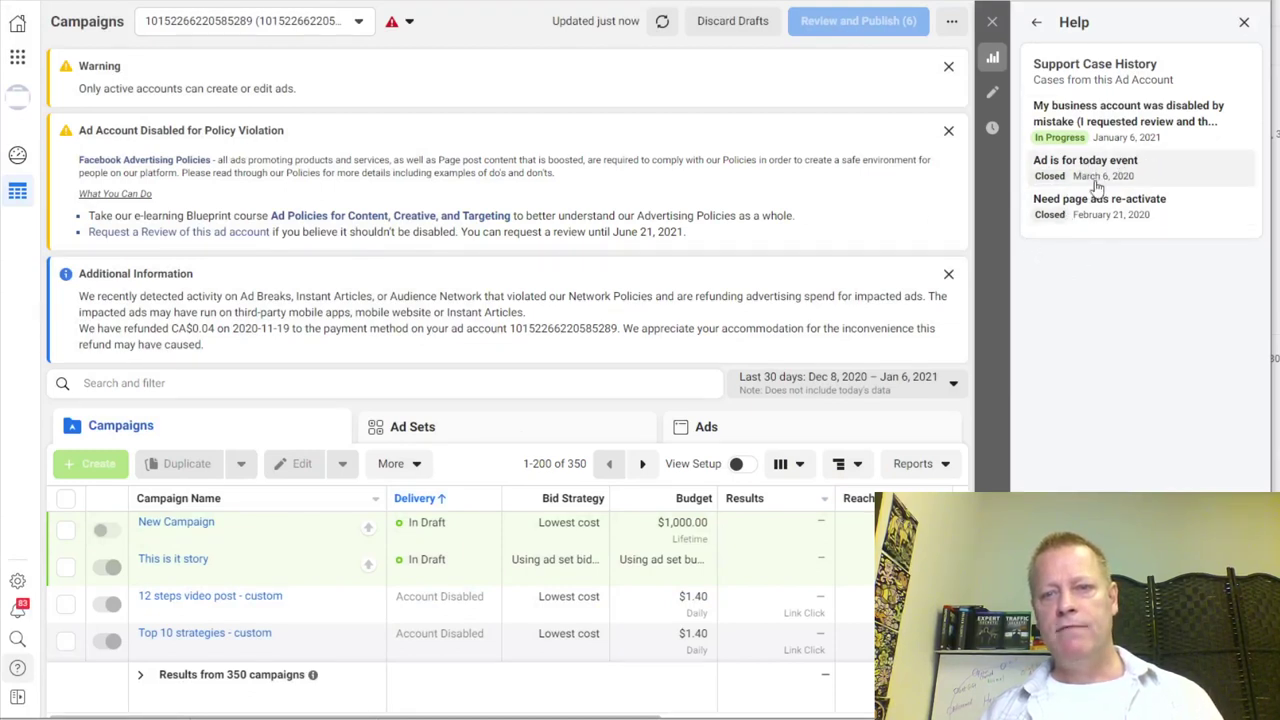
{"action": "left_click", "coordinate": [1172, 122]}
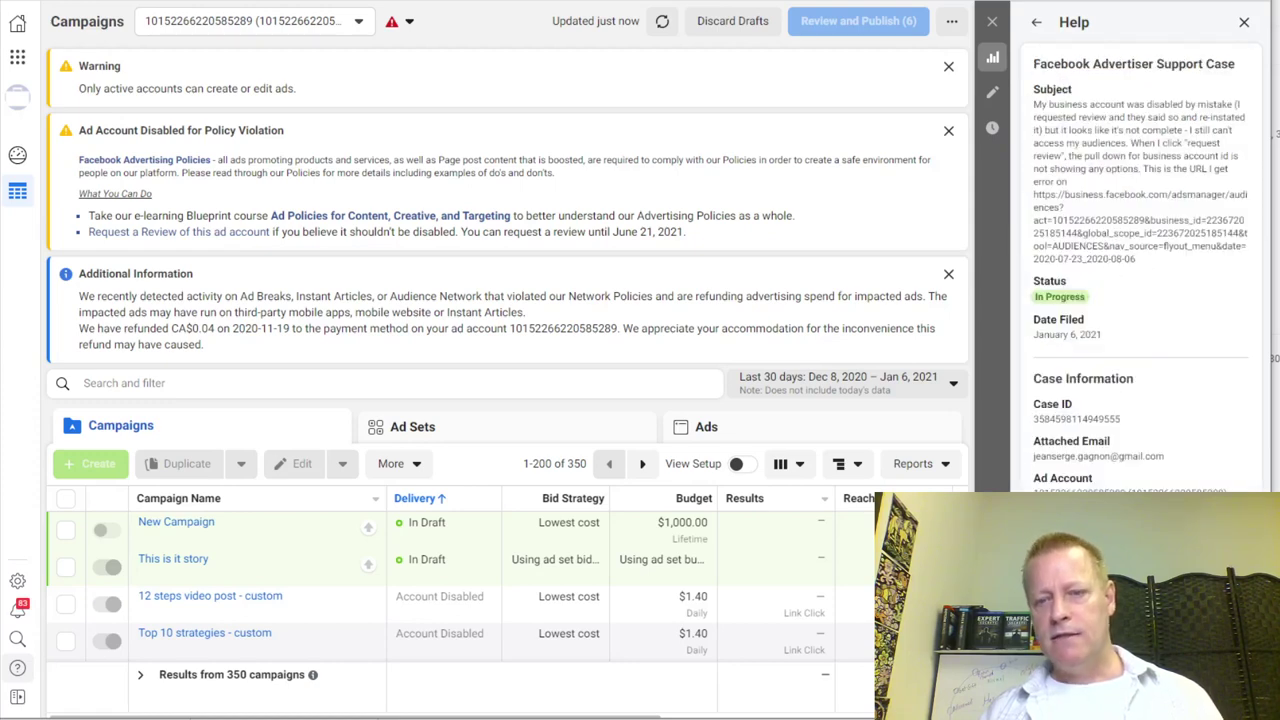
{"action": "scroll", "coordinate": [1154, 470], "scroll_direction": "down", "scroll_amount": 1}
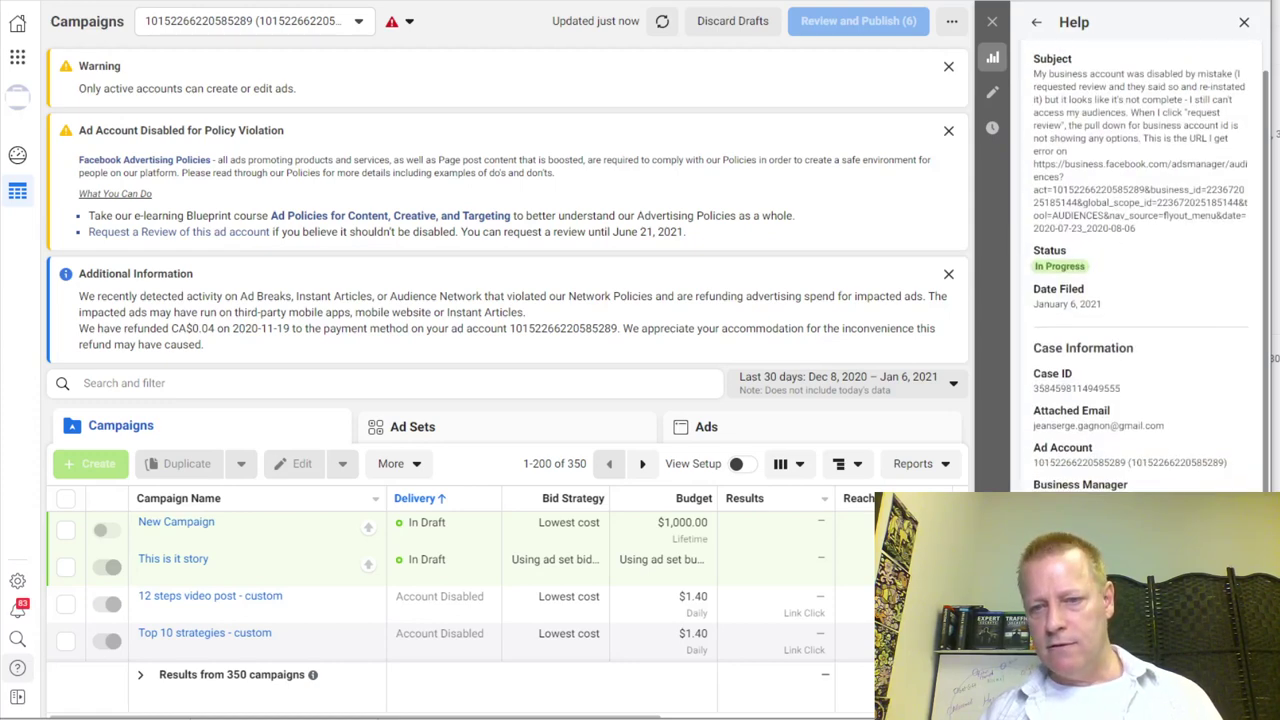
{"action": "scroll", "coordinate": [1124, 294], "scroll_direction": "up", "scroll_amount": 1}
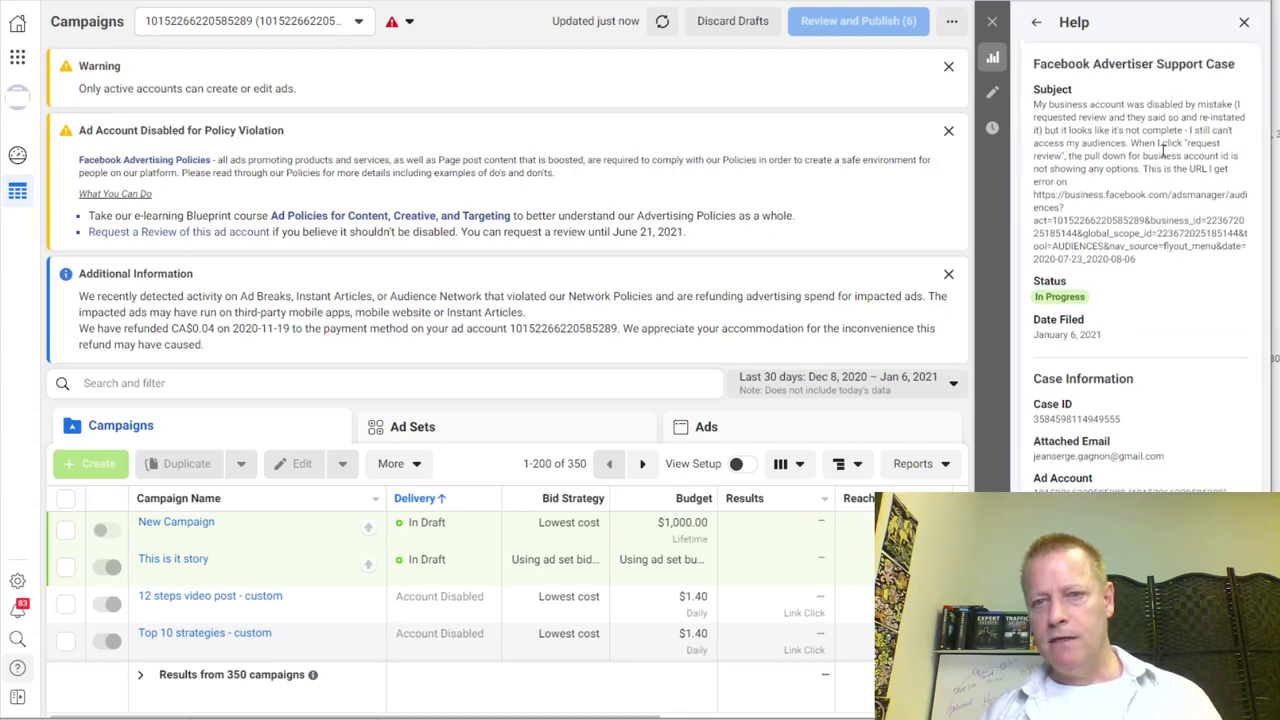
{"action": "scroll", "coordinate": [1150, 368], "scroll_direction": "down", "scroll_amount": 1}
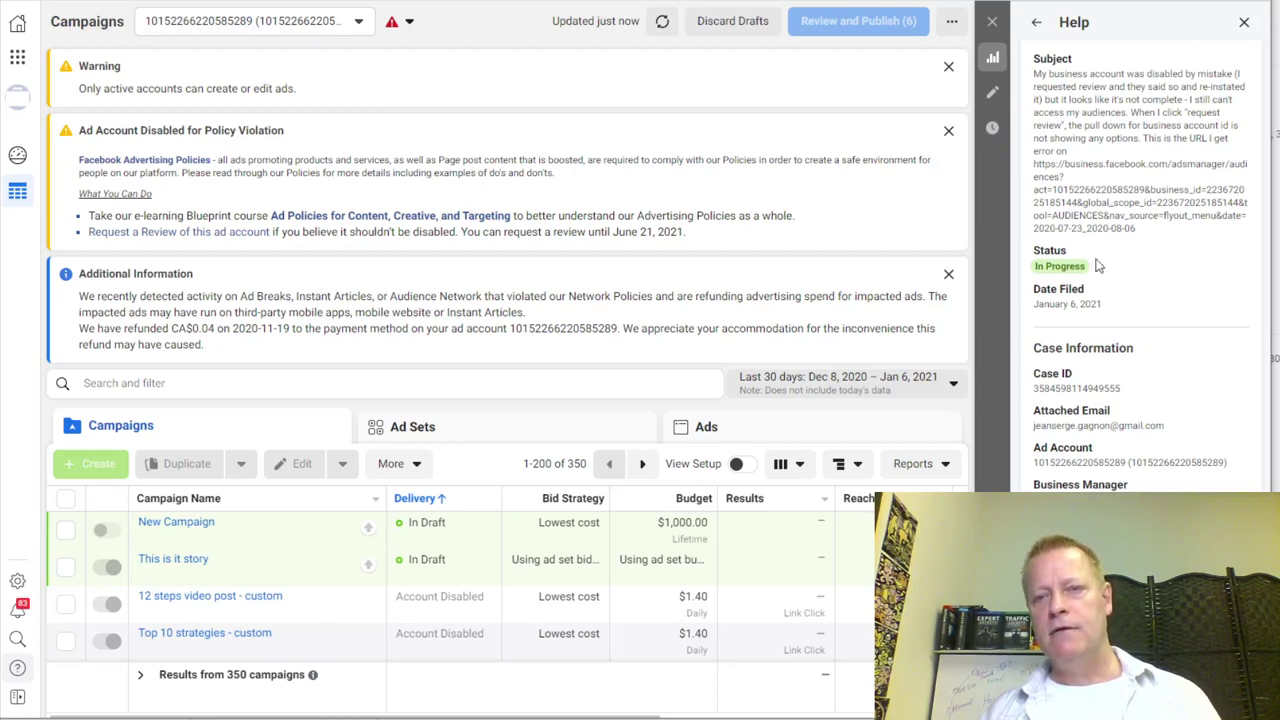
Step: Return to the main Help page and reopen the full support case history
{"action": "left_click", "coordinate": [1037, 22]}
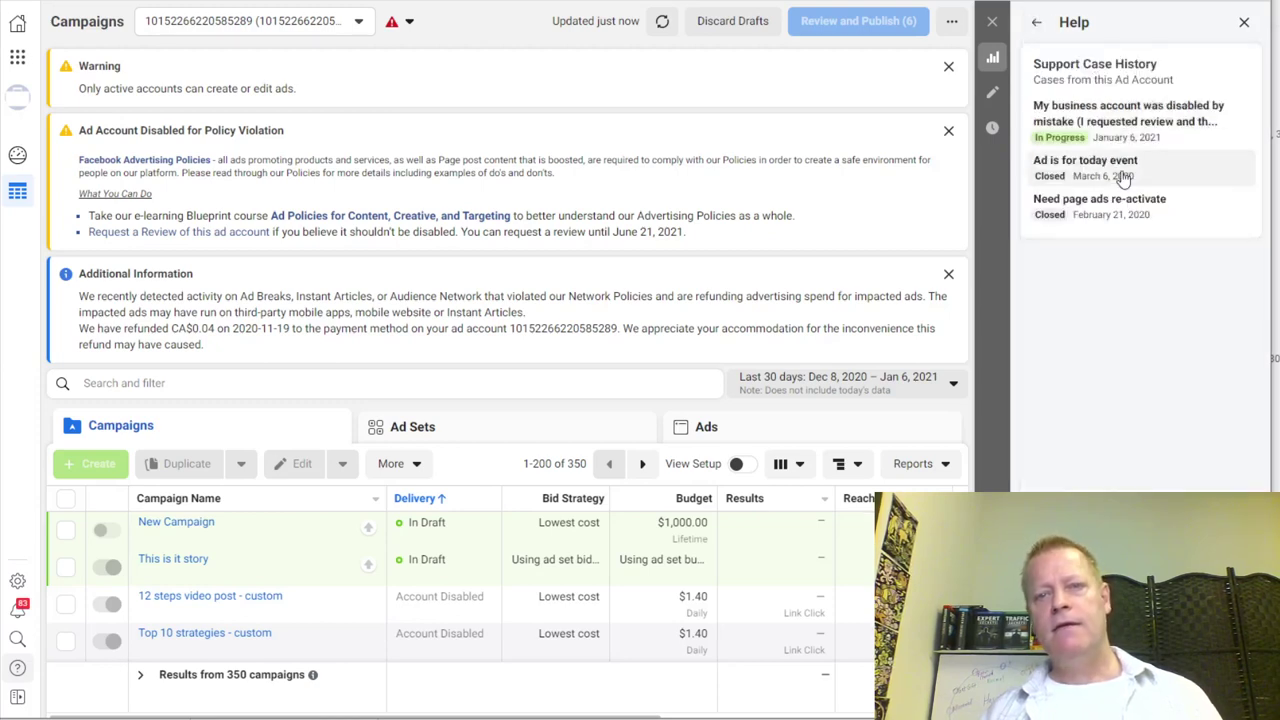
{"action": "left_click", "coordinate": [1037, 22]}
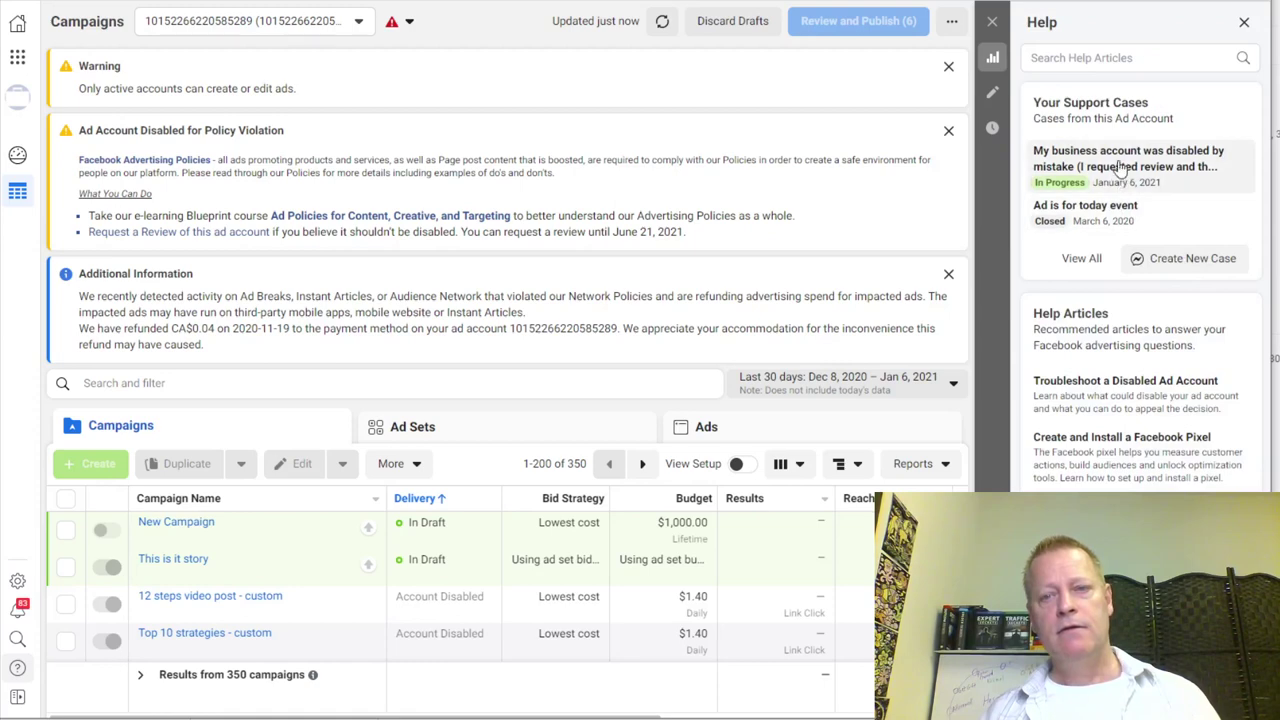
{"action": "scroll", "coordinate": [1135, 200], "scroll_direction": "down", "scroll_amount": 2}
{"action": "scroll", "coordinate": [1121, 168], "scroll_direction": "up", "scroll_amount": 3}
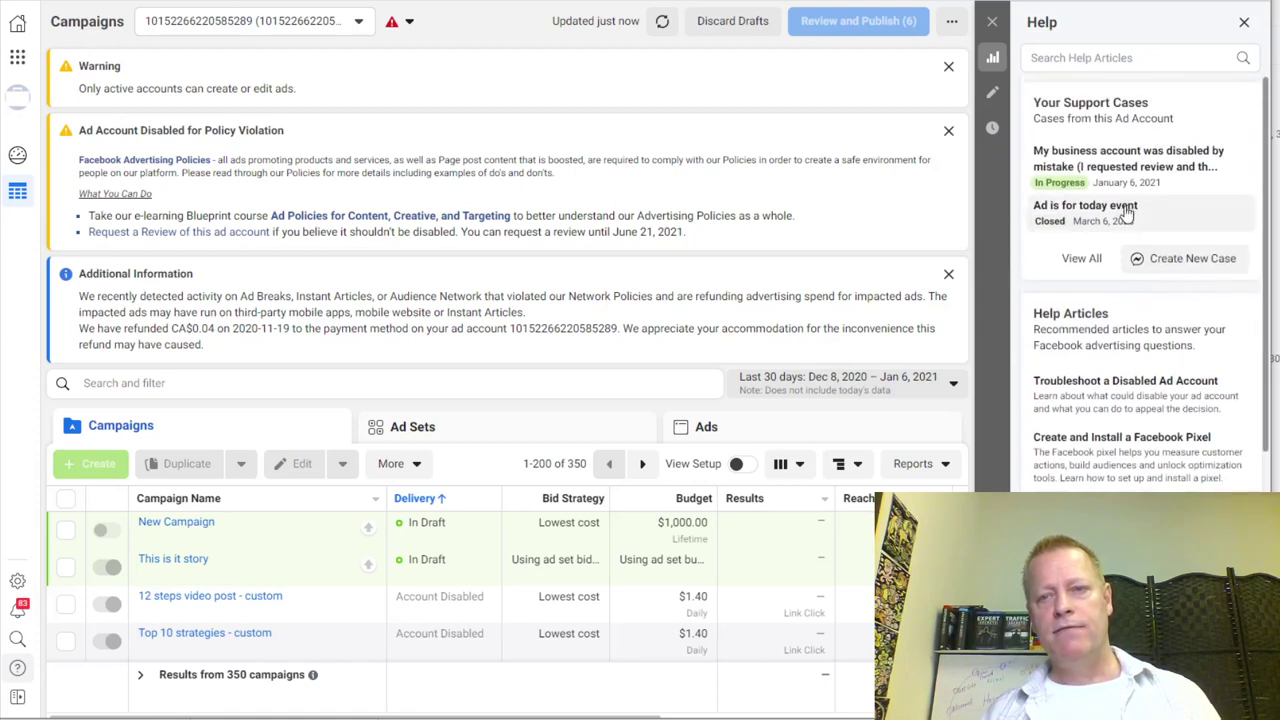
{"action": "left_click", "coordinate": [1081, 257]}
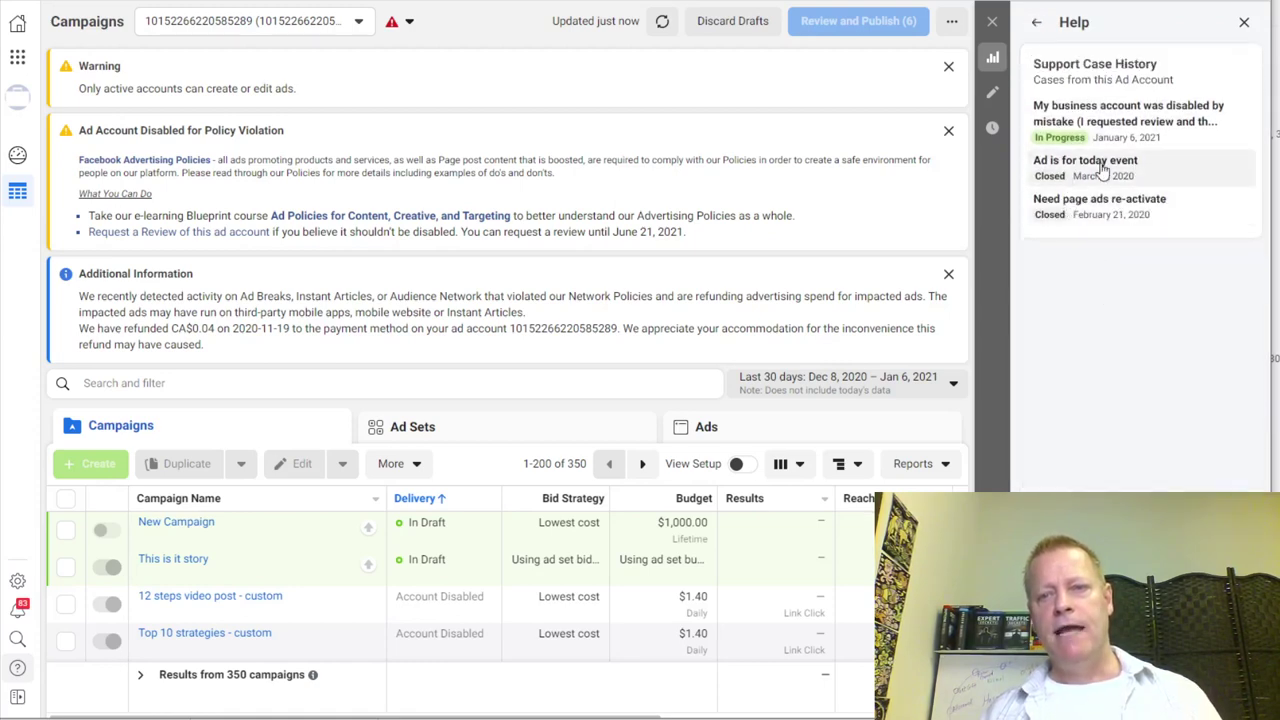